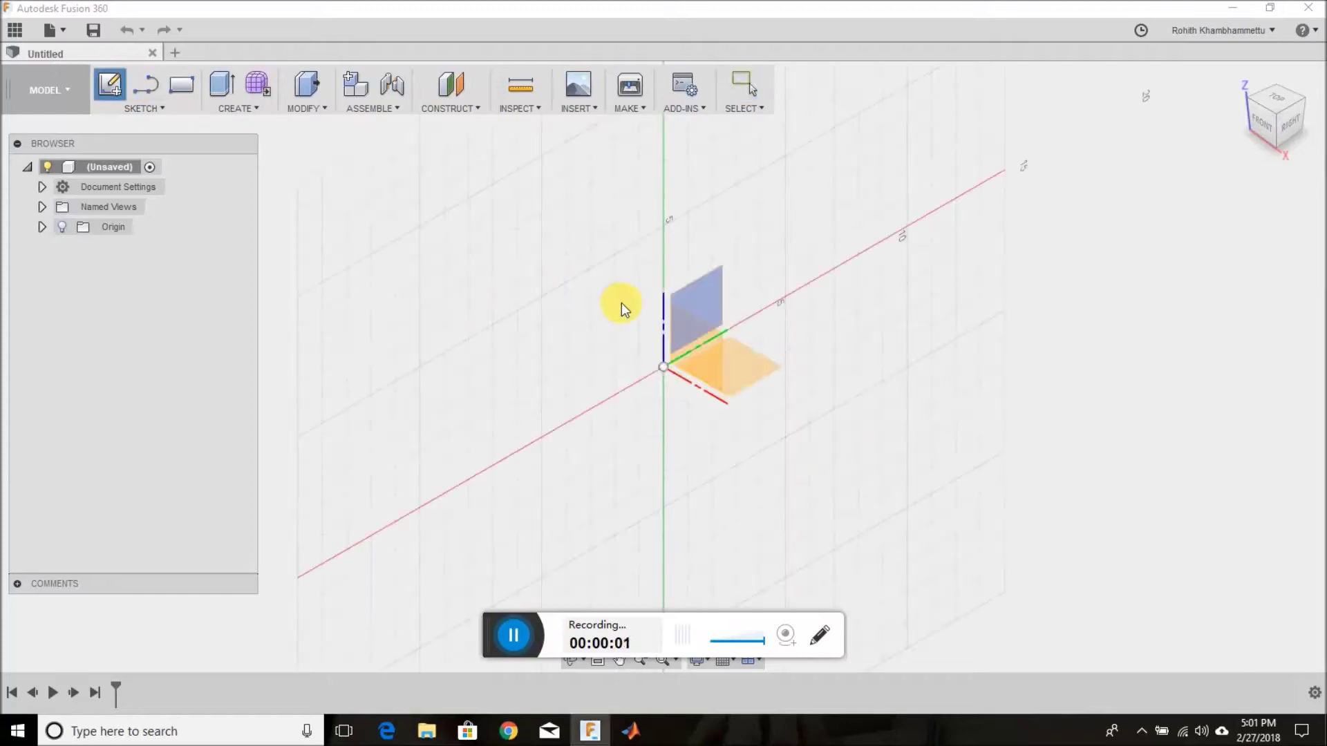
Sketch a triangle on the front plane with a 10 cm base centred on the origin.
{"action": "left_click", "coordinate": [686, 364]}
{"action": "left_click", "coordinate": [490, 364]}
{"action": "left_click", "coordinate": [588, 191]}
{"action": "left_click", "coordinate": [491, 364]}
{"action": "left_click", "coordinate": [593, 379]}
{"action": "left_click", "coordinate": [606, 428]}
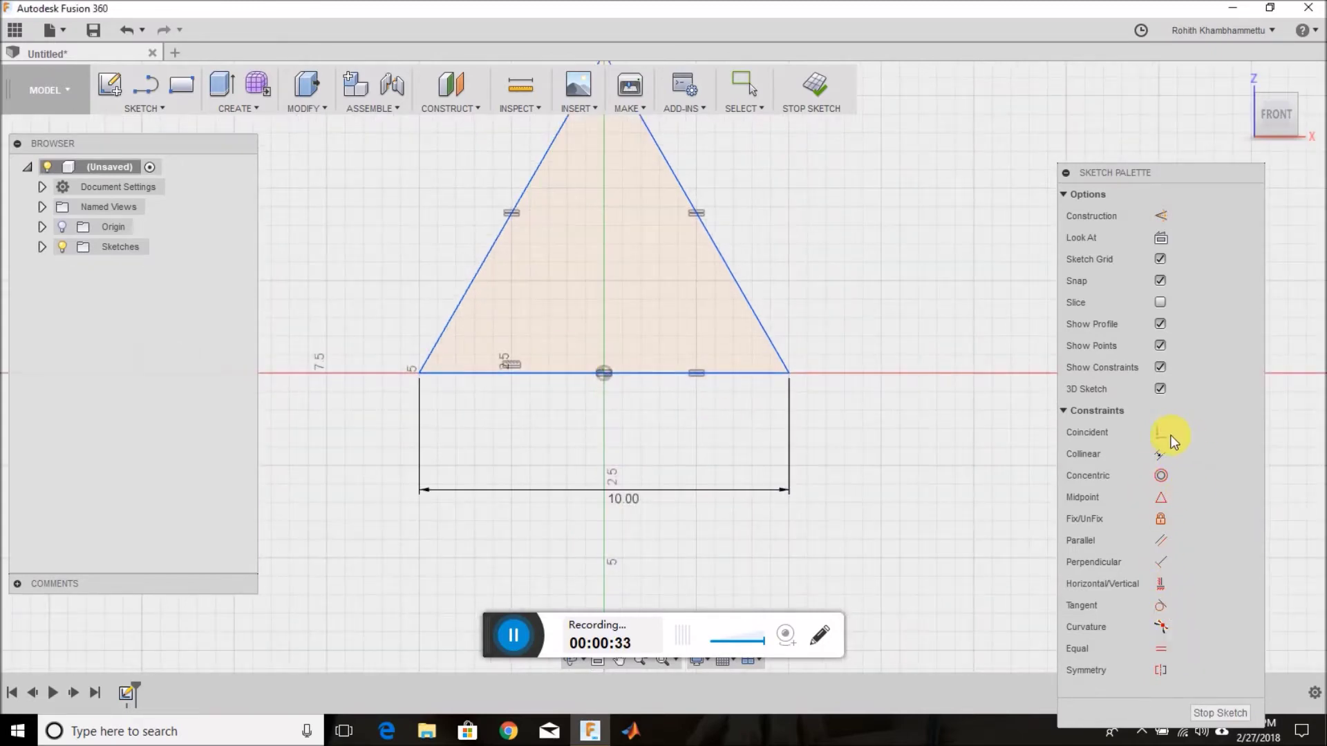
{"action": "left_click", "coordinate": [601, 374]}
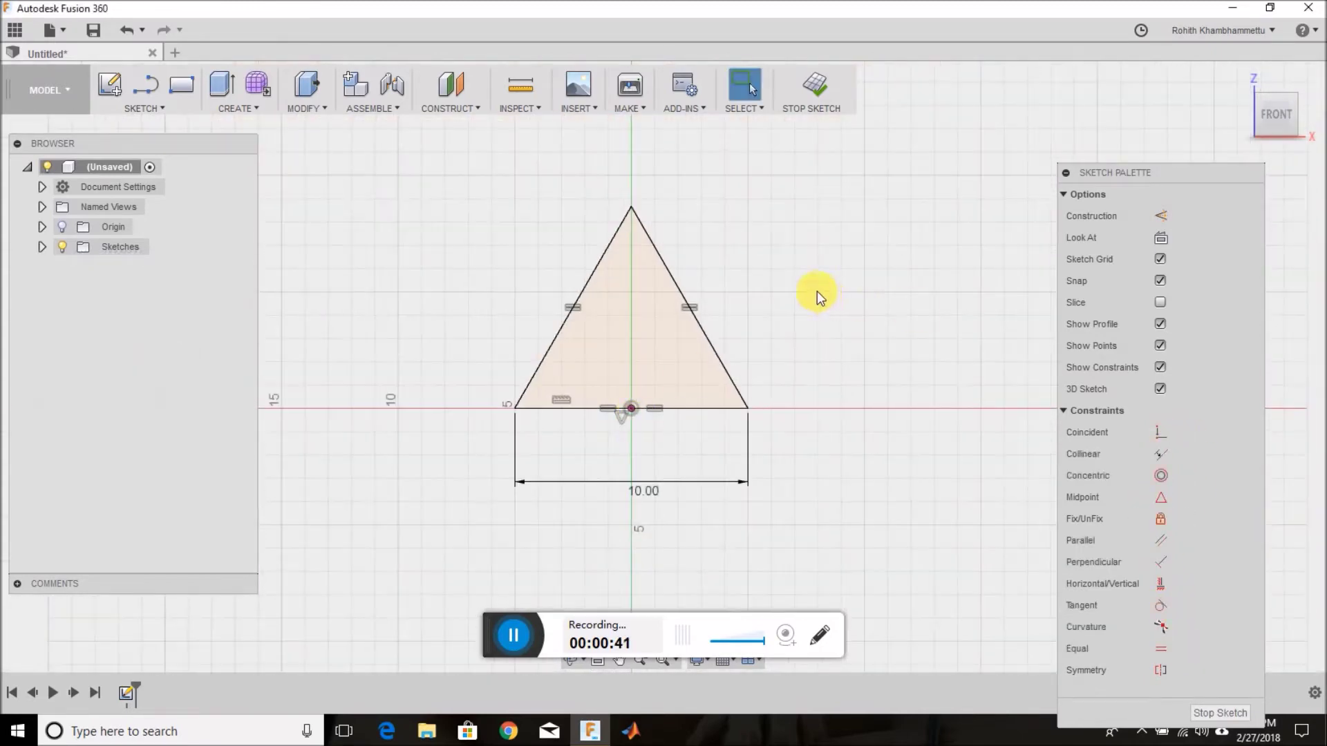
Preview an inward offset copy of the triangle outline.
{"action": "key", "text": "o"}
{"action": "left_click", "coordinate": [688, 308]}
{"action": "left_click_drag", "start_coordinate": [717, 316], "coordinate": [686, 318]}
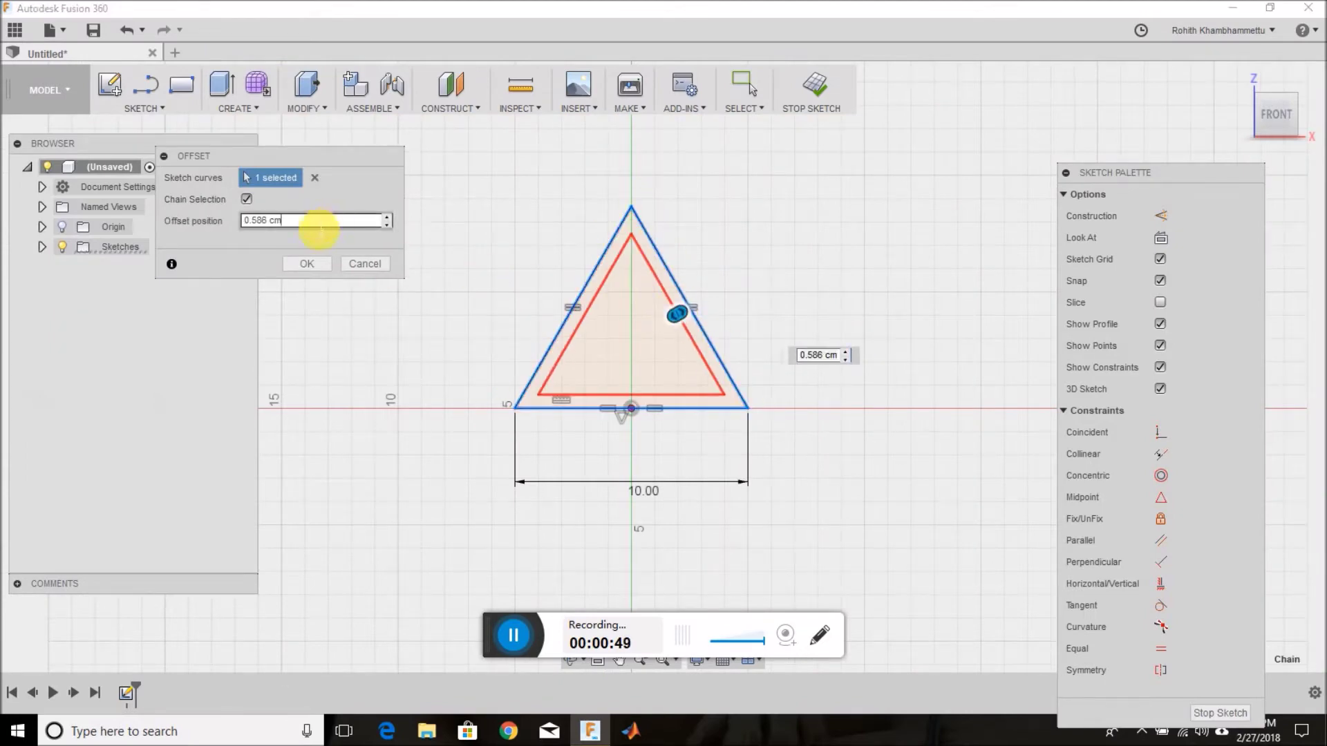
Set the inner offset to 0.5 cm and widen the triangle base to 12 cm.
{"action": "type", "text": "0.5"}
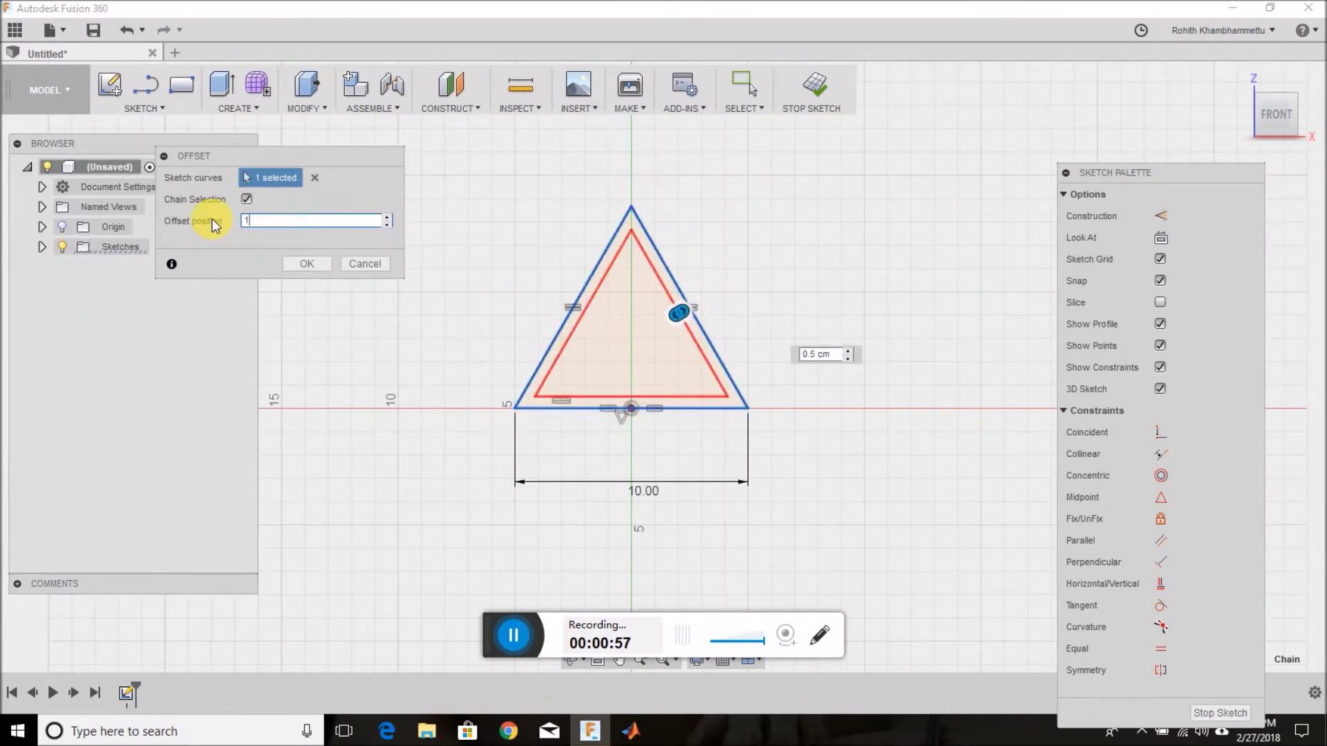
{"action": "left_click", "coordinate": [307, 264]}
{"action": "double_click", "coordinate": [747, 482]}
{"action": "type", "text": "12"}
{"action": "key", "text": "Return"}
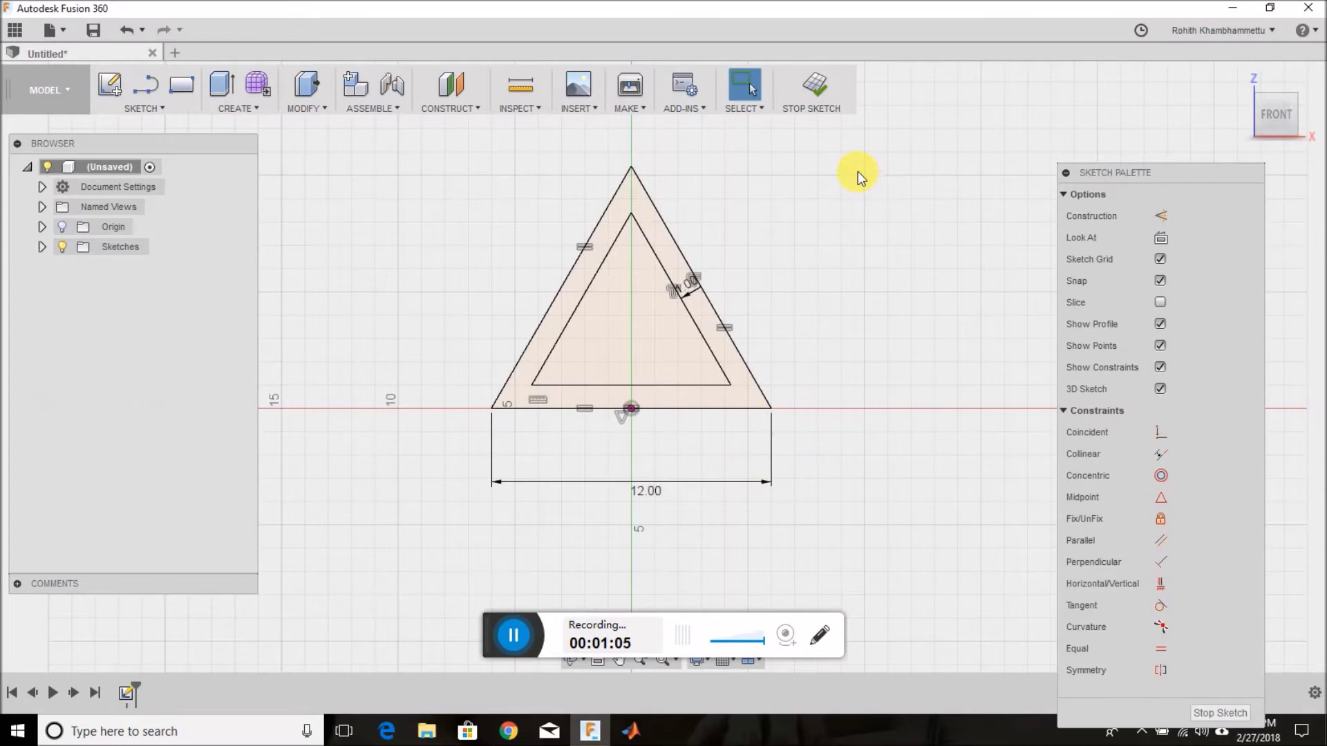
Draw dividing lines across the frame band and finish the sketch.
{"action": "key", "text": "l"}
{"action": "left_click", "coordinate": [508, 390]}
{"action": "left_click", "coordinate": [759, 387]}
{"action": "left_click", "coordinate": [631, 214]}
{"action": "left_click", "coordinate": [631, 168]}
Extrude the three frame profiles into a hollow triangular prism body.
{"action": "left_click", "coordinate": [814, 86]}
{"action": "left_click", "coordinate": [225, 83]}
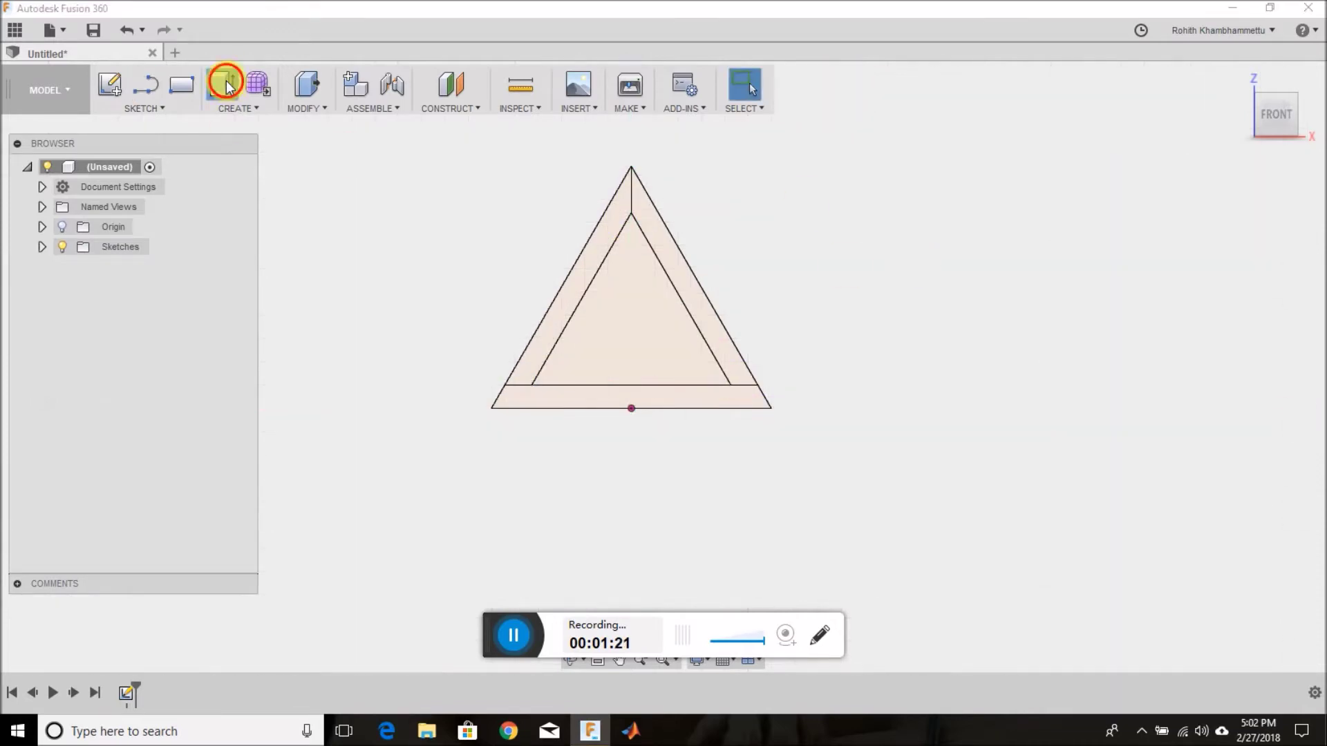
{"action": "left_click", "coordinate": [573, 290]}
{"action": "left_click", "coordinate": [697, 285]}
{"action": "left_click", "coordinate": [642, 401]}
{"action": "left_click", "coordinate": [1306, 114]}
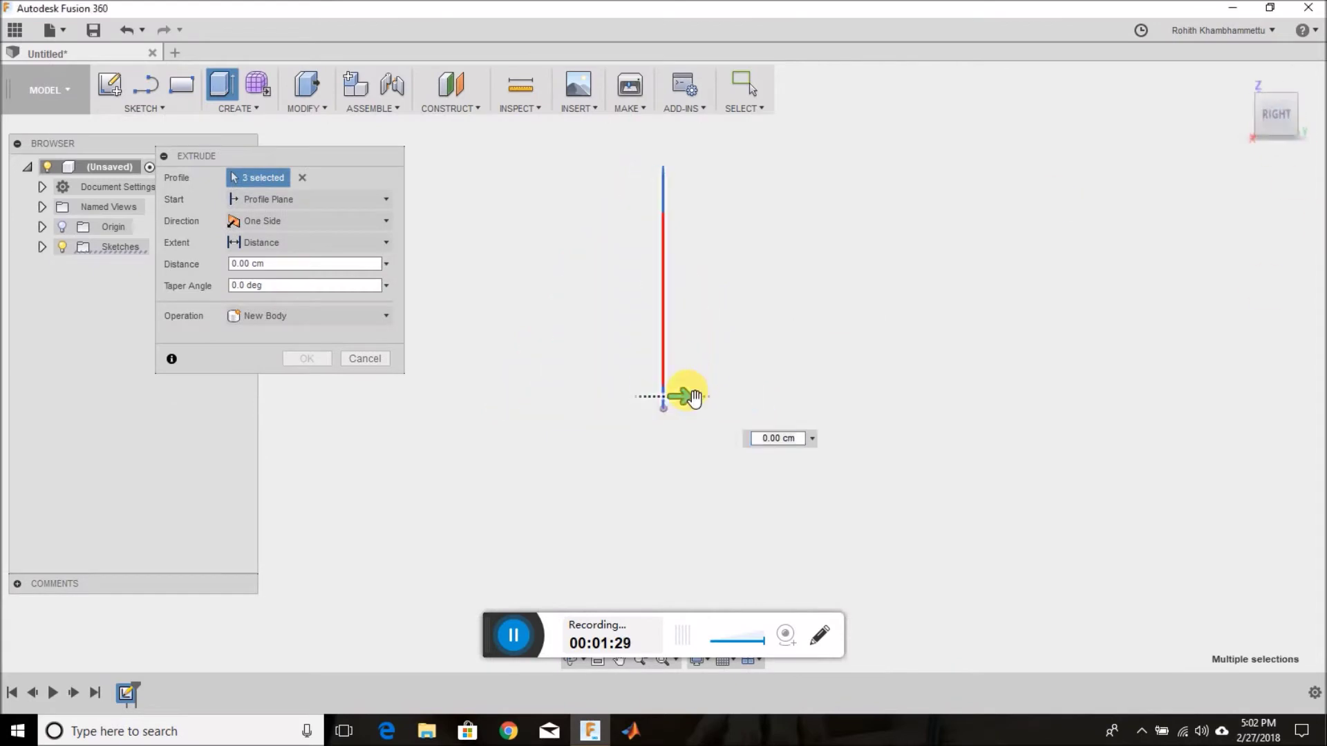
{"action": "left_click_drag", "start_coordinate": [680, 396], "coordinate": [735, 405]}
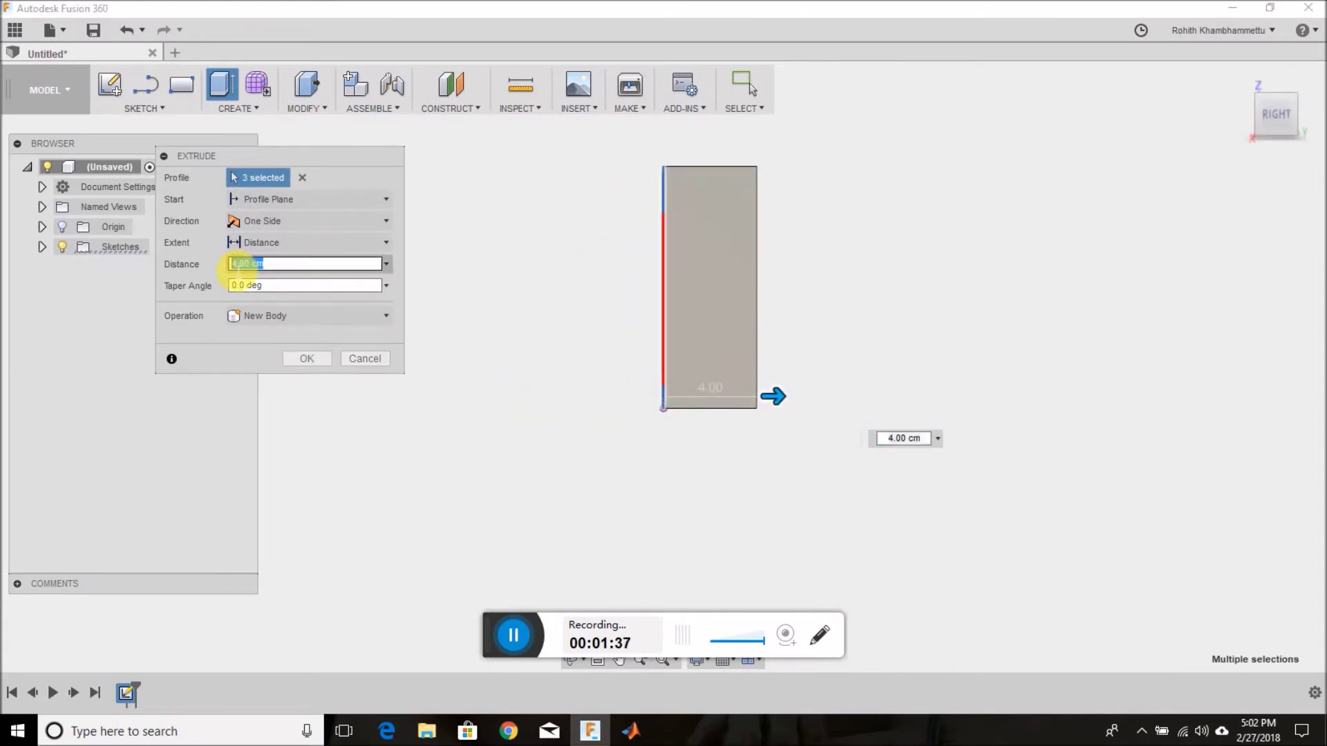
{"action": "key", "text": "Return"}
{"action": "middle_click_drag", "start_coordinate": [231, 266], "coordinate": [519, 296], "text": "shift"}
{"action": "left_click", "coordinate": [306, 109]}
{"action": "left_click", "coordinate": [326, 169]}
Draft the first end face about 20 degrees, using the bottom face as plane.
{"action": "mouse_move", "coordinate": [483, 362]}
{"action": "middle_mouse_down", "text": "shift"}
{"action": "mouse_move", "coordinate": [687, 320]}
{"action": "mouse_move", "coordinate": [545, 246]}
{"action": "middle_mouse_up", "text": "shift"}
{"action": "left_click", "coordinate": [687, 321]}
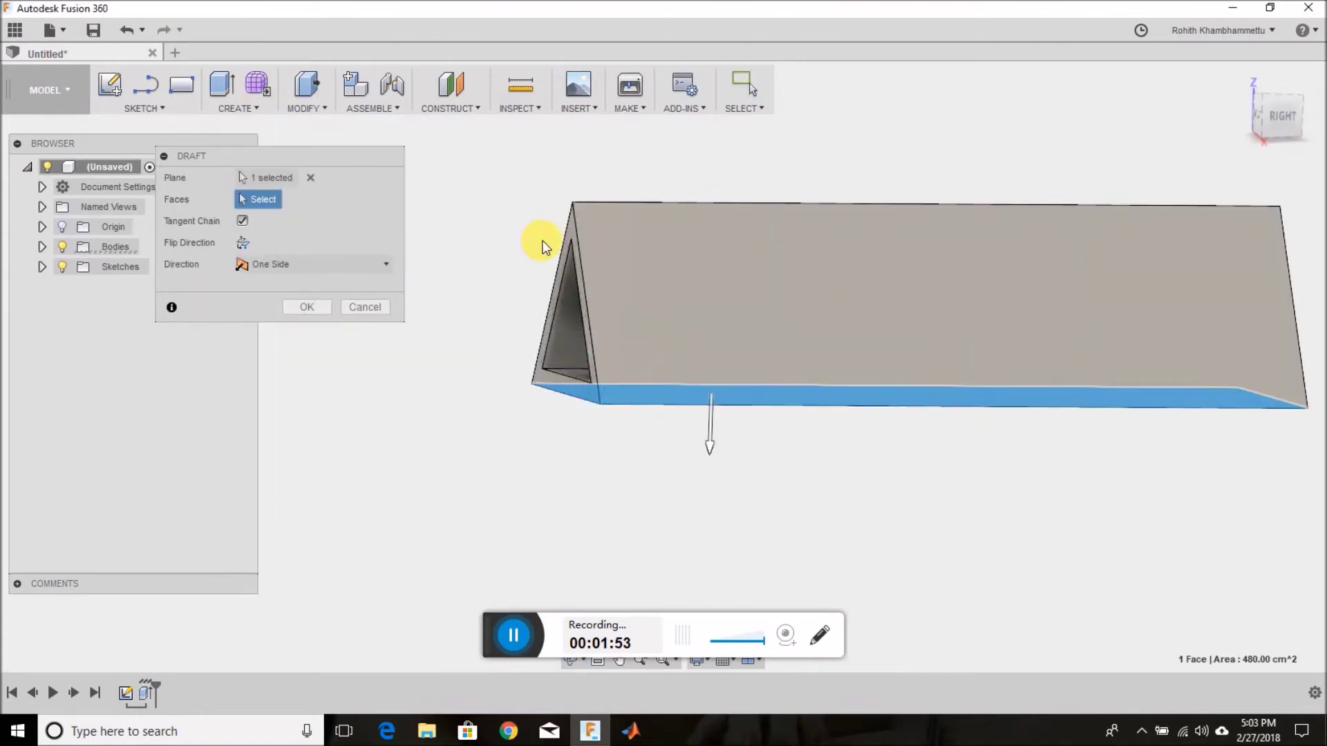
{"action": "left_click", "coordinate": [545, 246]}
{"action": "left_click", "coordinate": [1278, 116]}
{"action": "left_click_drag", "start_coordinate": [544, 474], "coordinate": [503, 465]}
{"action": "key", "text": "Return"}
Apply the same draft to the opposite end face of the tent body.
{"action": "middle_click_drag", "start_coordinate": [358, 340], "coordinate": [879, 451], "text": "shift"}
{"action": "right_click", "coordinate": [399, 352]}
{"action": "left_click", "coordinate": [409, 308]}
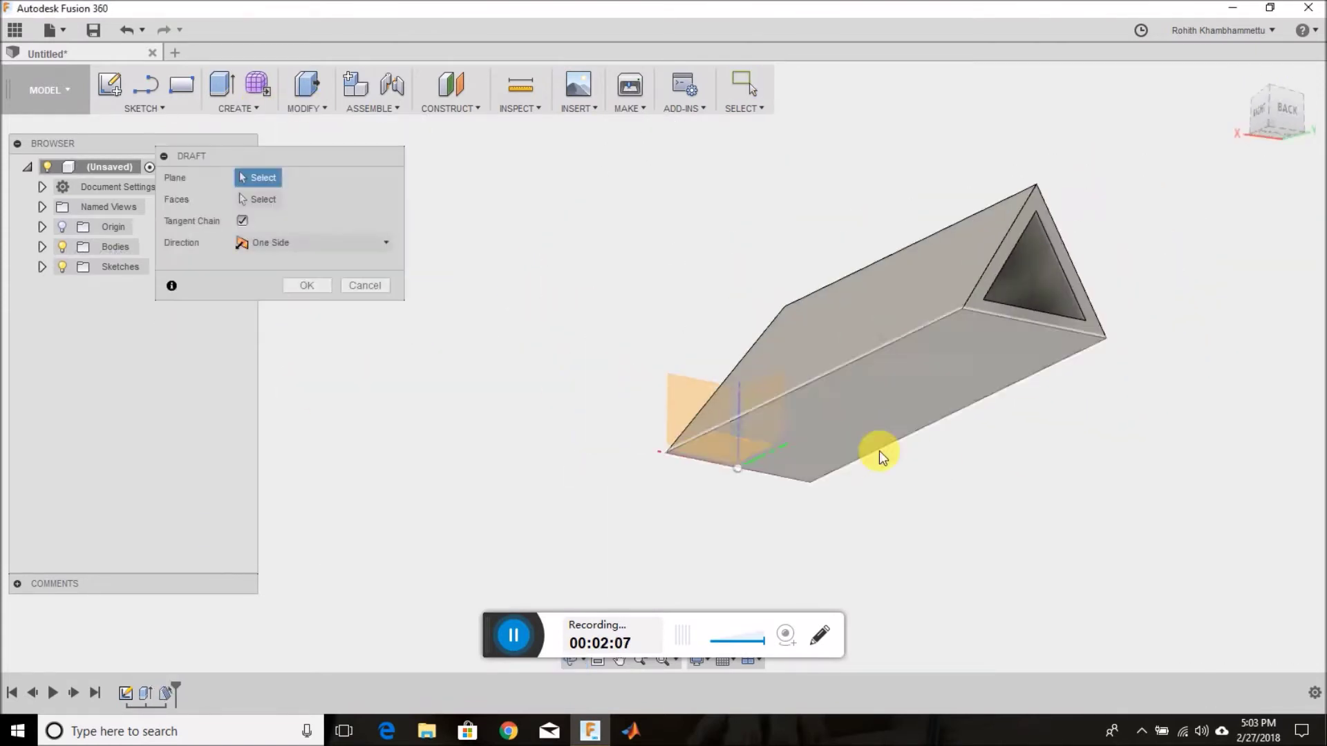
{"action": "left_click", "coordinate": [976, 370]}
{"action": "left_click", "coordinate": [1022, 280]}
{"action": "key", "text": "Return"}
Add a midplane construction plane between the two end faces.
{"action": "left_click", "coordinate": [1255, 134]}
{"action": "mouse_move", "coordinate": [633, 210]}
{"action": "middle_mouse_down", "text": "shift"}
{"action": "mouse_move", "coordinate": [548, 252]}
{"action": "mouse_move", "coordinate": [695, 304]}
{"action": "mouse_move", "coordinate": [678, 424]}
{"action": "mouse_move", "coordinate": [750, 409]}
{"action": "mouse_move", "coordinate": [767, 266]}
{"action": "mouse_move", "coordinate": [479, 275]}
{"action": "middle_mouse_up", "text": "shift"}
{"action": "left_click", "coordinate": [450, 109]}
{"action": "left_click", "coordinate": [438, 195]}
{"action": "left_click", "coordinate": [679, 424]}
{"action": "left_click", "coordinate": [751, 409]}
{"action": "key", "text": "Return"}
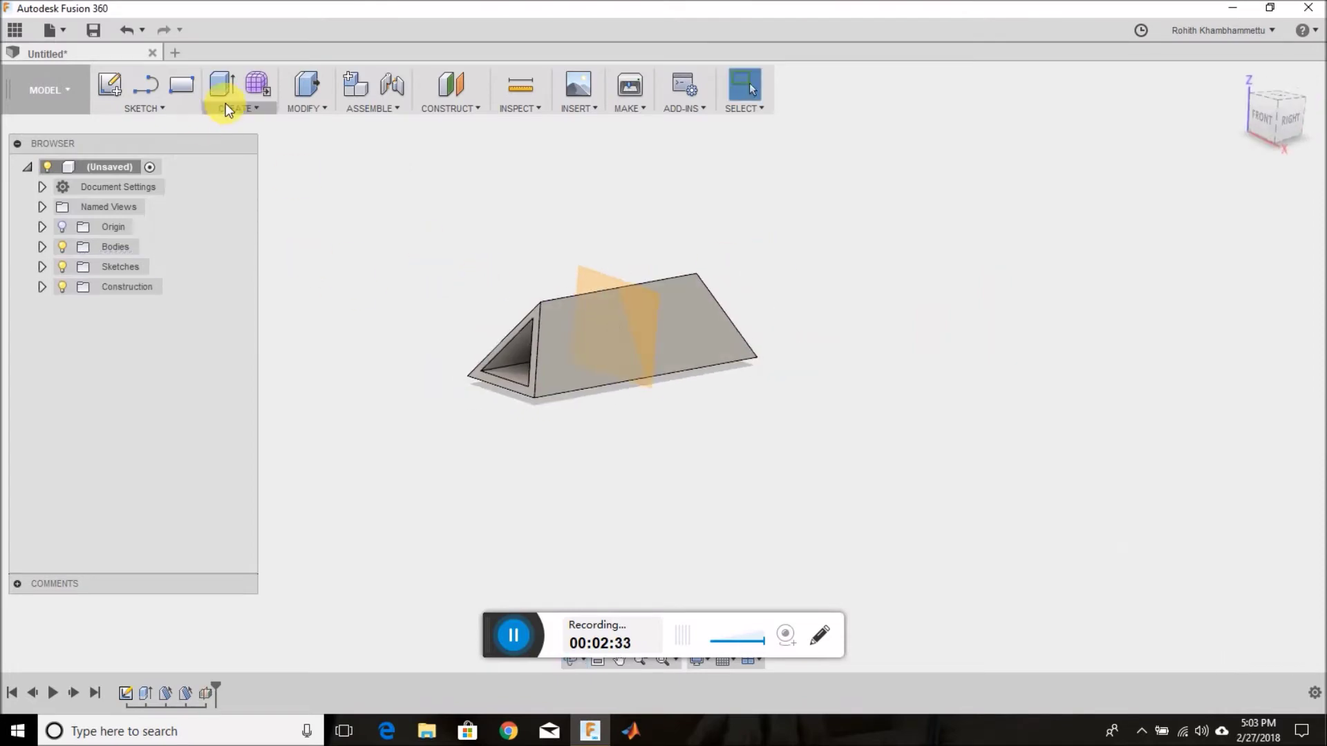
Sketch on the tent's end face and project the inner triangle edges into it.
{"action": "left_click", "coordinate": [109, 85]}
{"action": "scroll", "coordinate": [435, 344], "scroll_direction": "up", "scroll_amount": 5}
{"action": "left_click", "coordinate": [747, 288]}
{"action": "key", "text": "p"}
{"action": "left_click", "coordinate": [601, 466]}
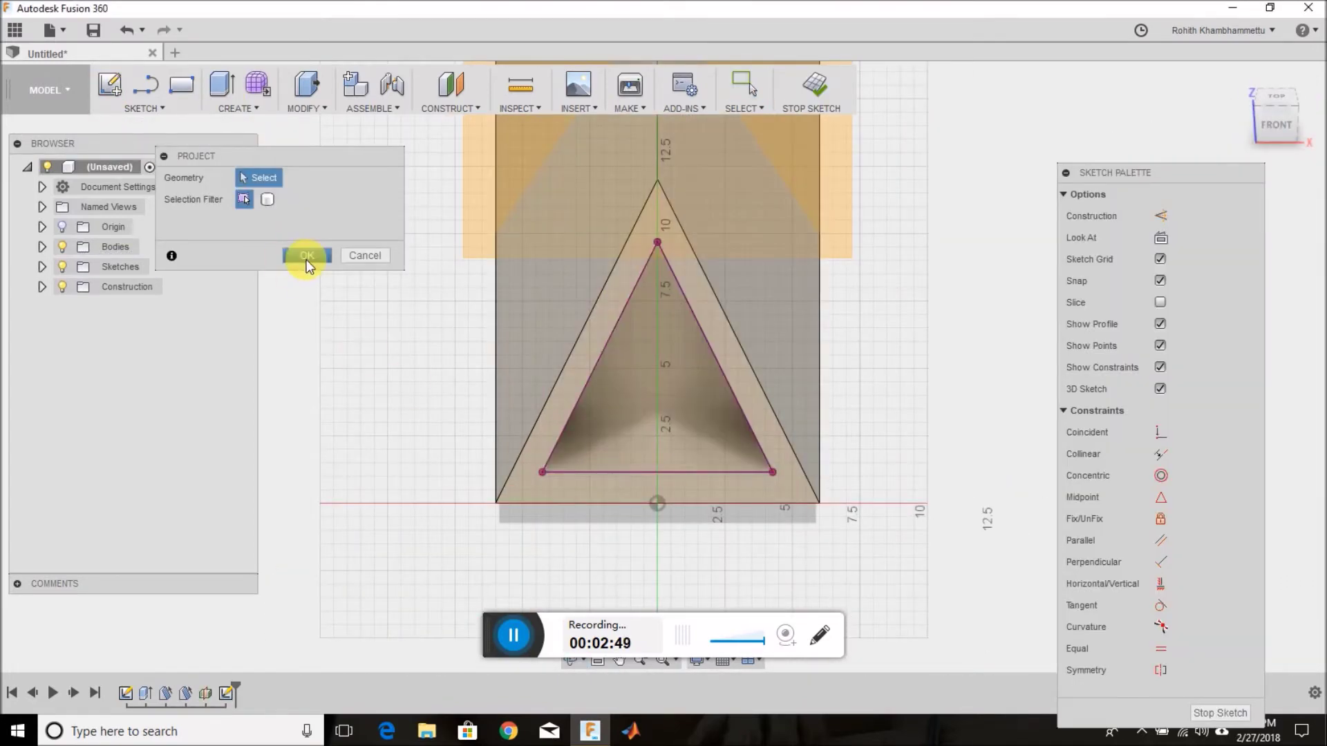
{"action": "left_click", "coordinate": [307, 256]}
{"action": "left_click", "coordinate": [814, 93]}
Extrude the inner triangle -0.2 cm into a shallow recess.
{"action": "key", "text": "e"}
{"action": "left_click", "coordinate": [584, 208]}
{"action": "type", "text": "-0.2"}
{"action": "middle_click_drag", "start_coordinate": [1030, 186], "coordinate": [712, 325], "text": "shift"}
{"action": "left_click", "coordinate": [307, 358]}
Mirror the recess across the midplane to the other end.
{"action": "left_click", "coordinate": [307, 108]}
{"action": "left_click", "coordinate": [238, 107]}
{"action": "left_click", "coordinate": [242, 450]}
{"action": "left_click", "coordinate": [245, 693]}
{"action": "left_click", "coordinate": [977, 147]}
{"action": "key", "text": "Return"}
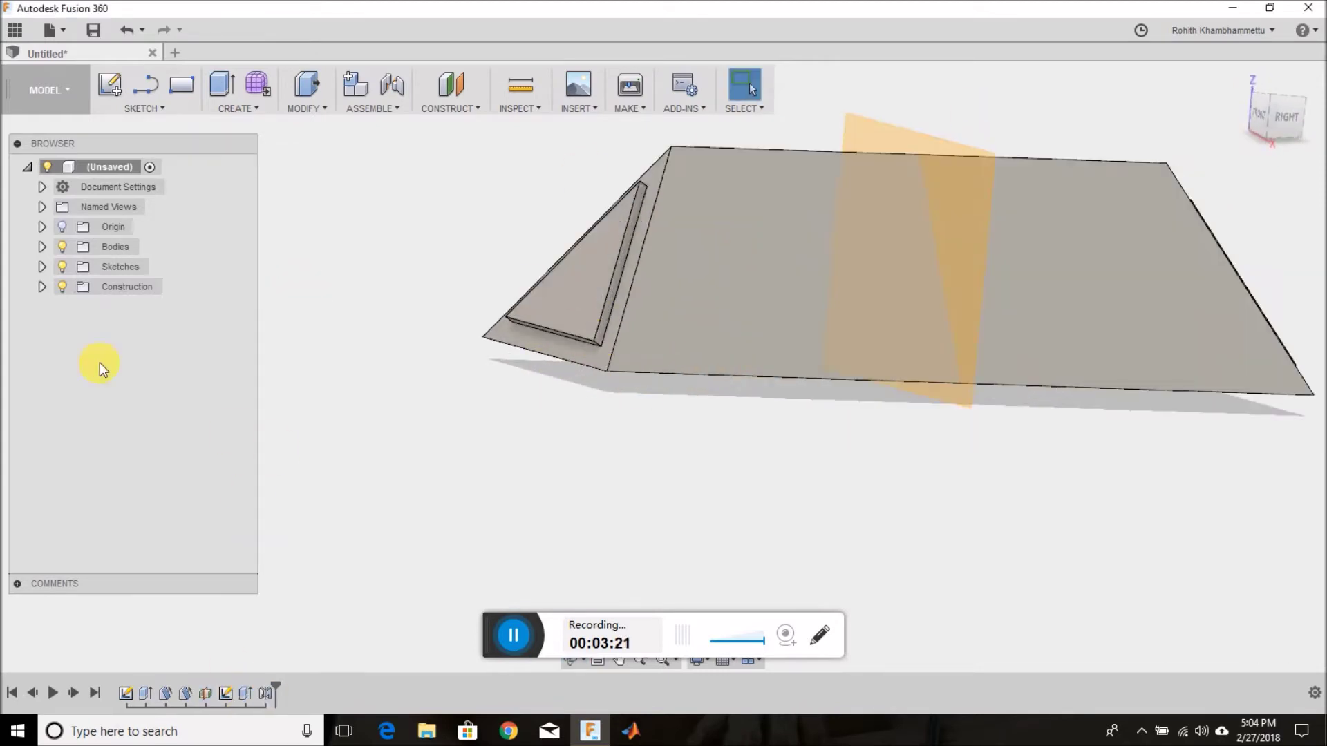
Hide Body3 in the browser and expand the sketches list.
{"action": "left_click", "coordinate": [42, 246]}
{"action": "left_click", "coordinate": [77, 306]}
{"action": "left_click", "coordinate": [43, 326]}
Split Body1 with the splitting geometry to separate the bottom slab.
{"action": "left_click", "coordinate": [307, 108]}
{"action": "left_click", "coordinate": [325, 329]}
{"action": "left_click", "coordinate": [719, 296]}
{"action": "scroll", "coordinate": [459, 317], "scroll_direction": "up", "scroll_amount": 3}
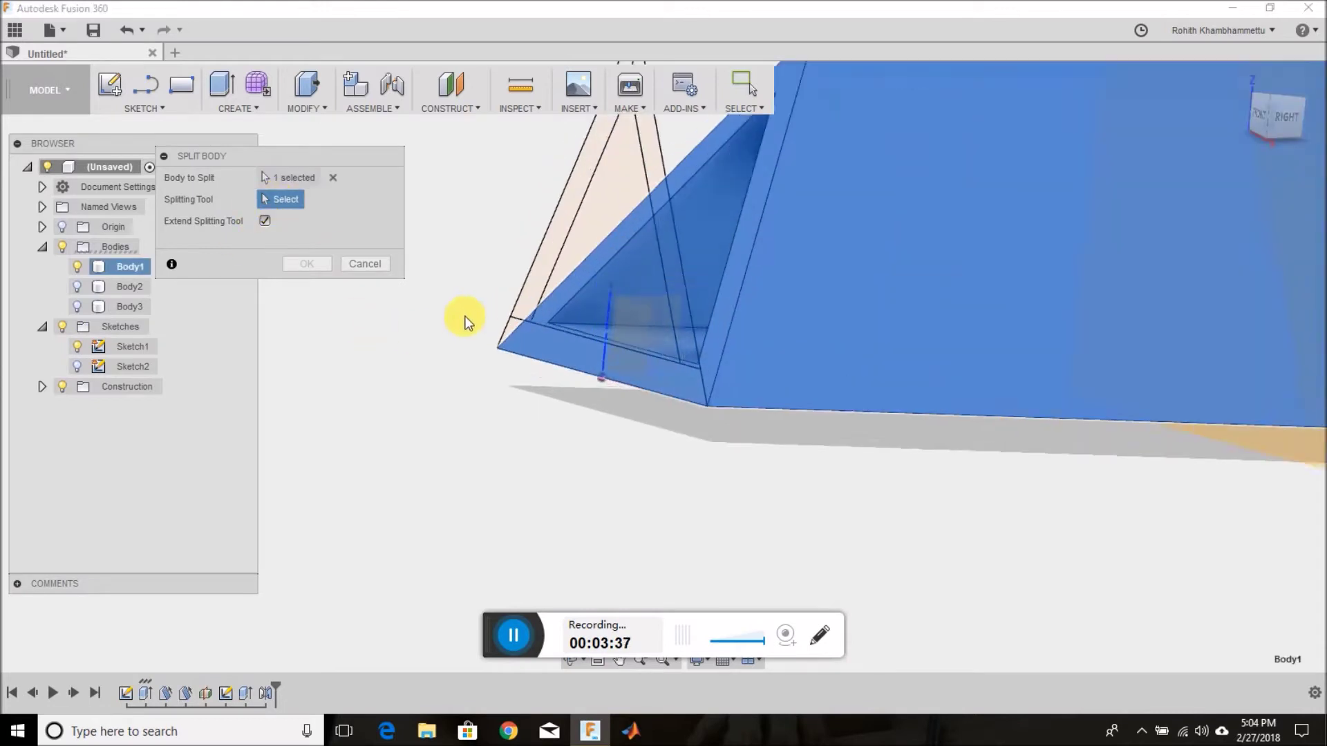
{"action": "left_click", "coordinate": [583, 335]}
{"action": "middle_click_drag", "start_coordinate": [583, 334], "coordinate": [504, 444], "text": "shift"}
{"action": "left_click", "coordinate": [307, 264]}
{"action": "middle_click_drag", "start_coordinate": [309, 264], "coordinate": [504, 385], "text": "shift"}
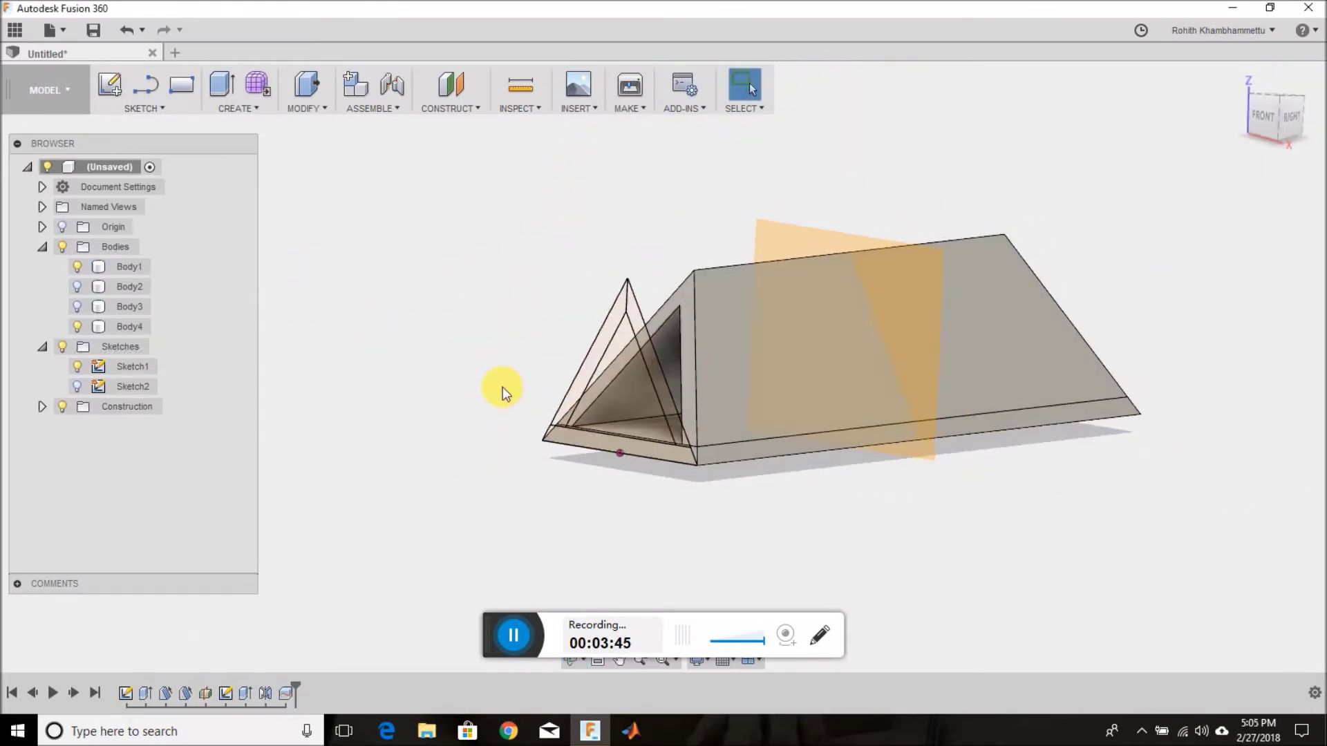
Rename the new bottom body to 'base'.
{"action": "double_click", "coordinate": [121, 326]}
{"action": "type", "text": "base"}
{"action": "key", "text": "Return"}
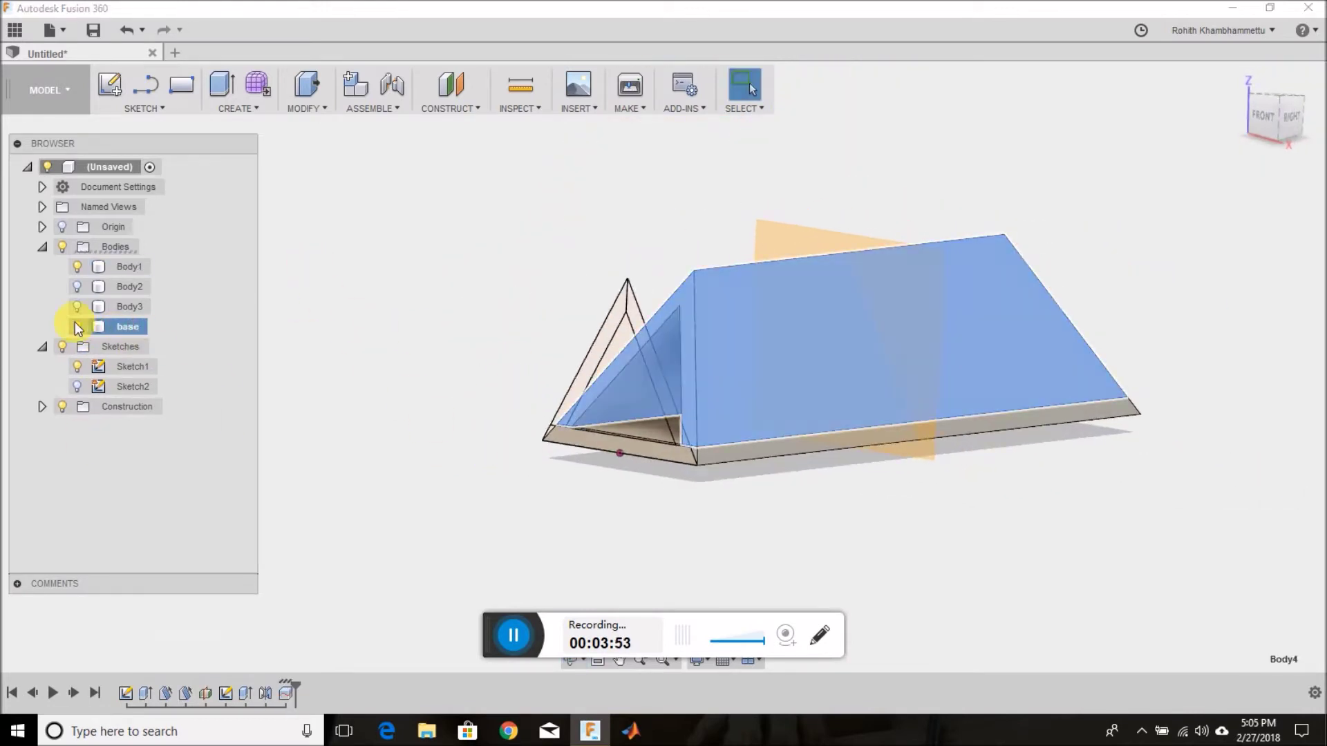
{"action": "right_click", "coordinate": [385, 340]}
{"action": "left_click", "coordinate": [307, 107]}
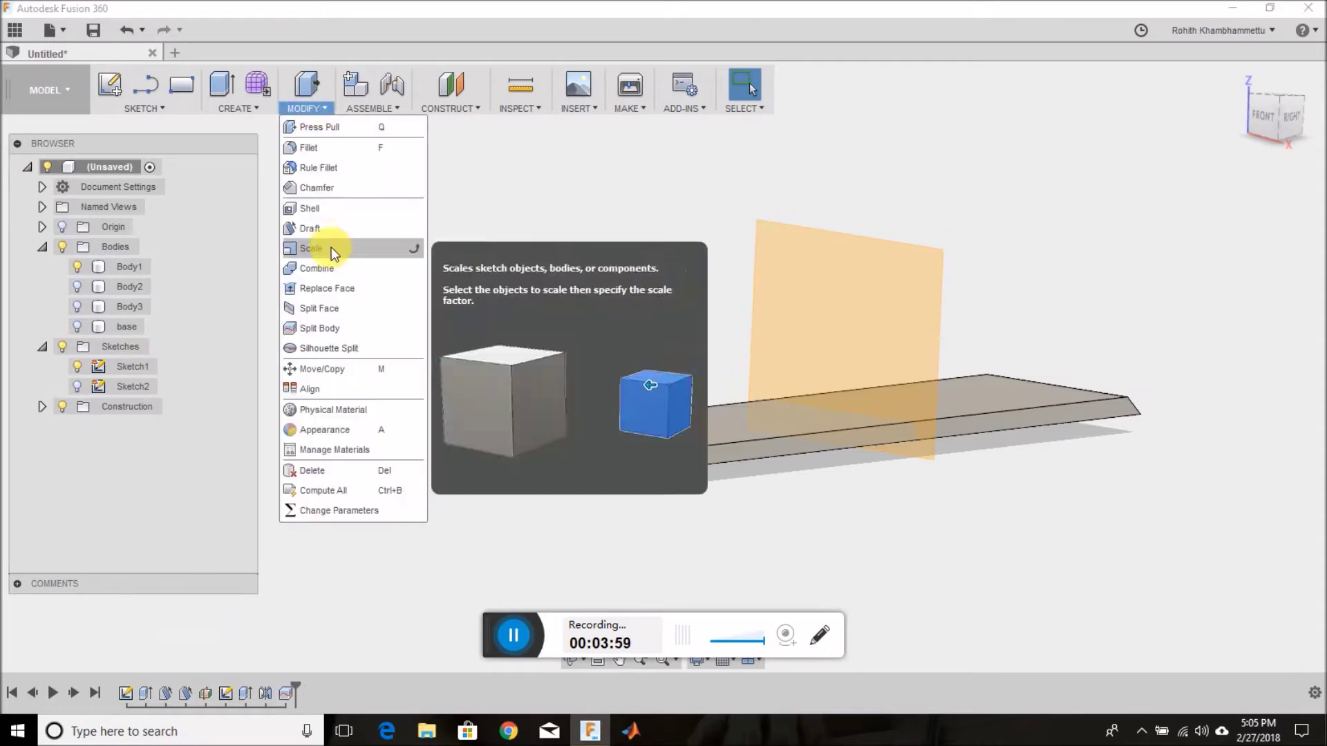
Cancel a stray face split, rename Body1, and hide the base (1) body.
{"action": "left_click", "coordinate": [338, 308]}
{"action": "left_click", "coordinate": [76, 327]}
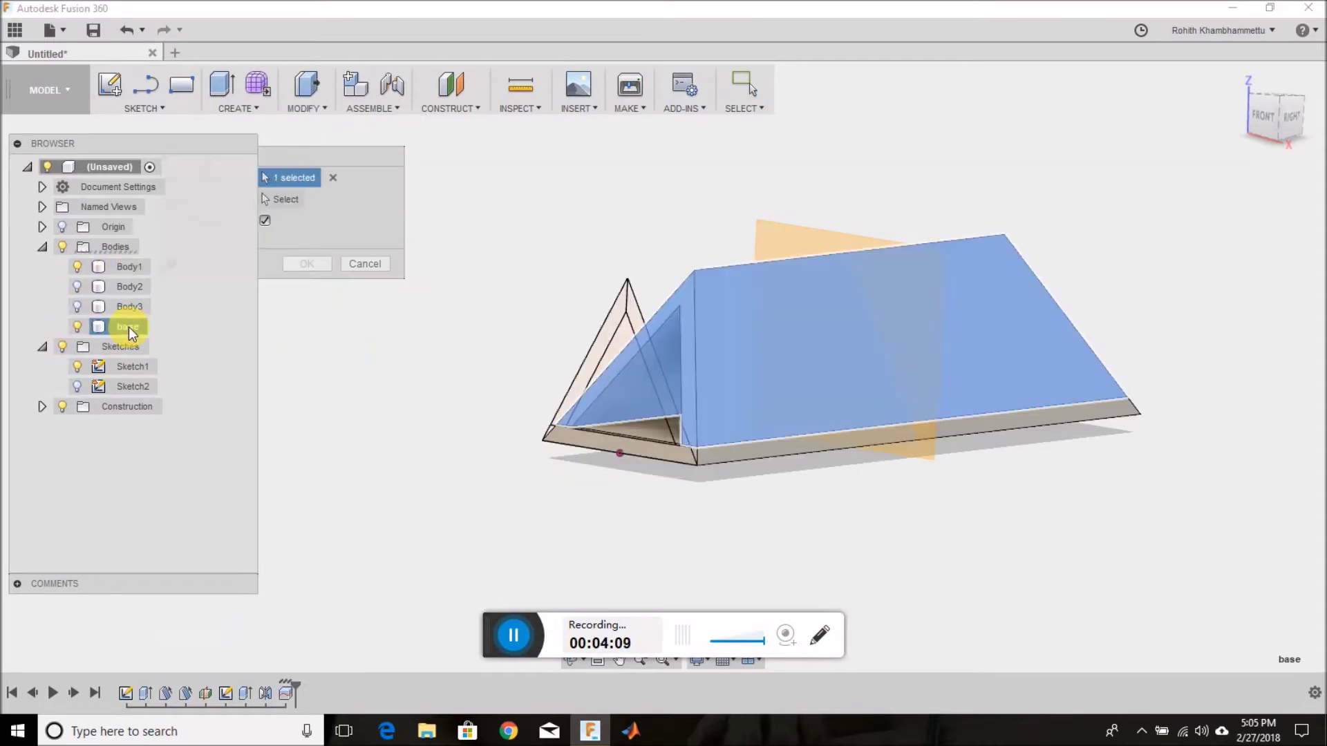
{"action": "key", "text": "Escape"}
{"action": "right_click", "coordinate": [132, 269]}
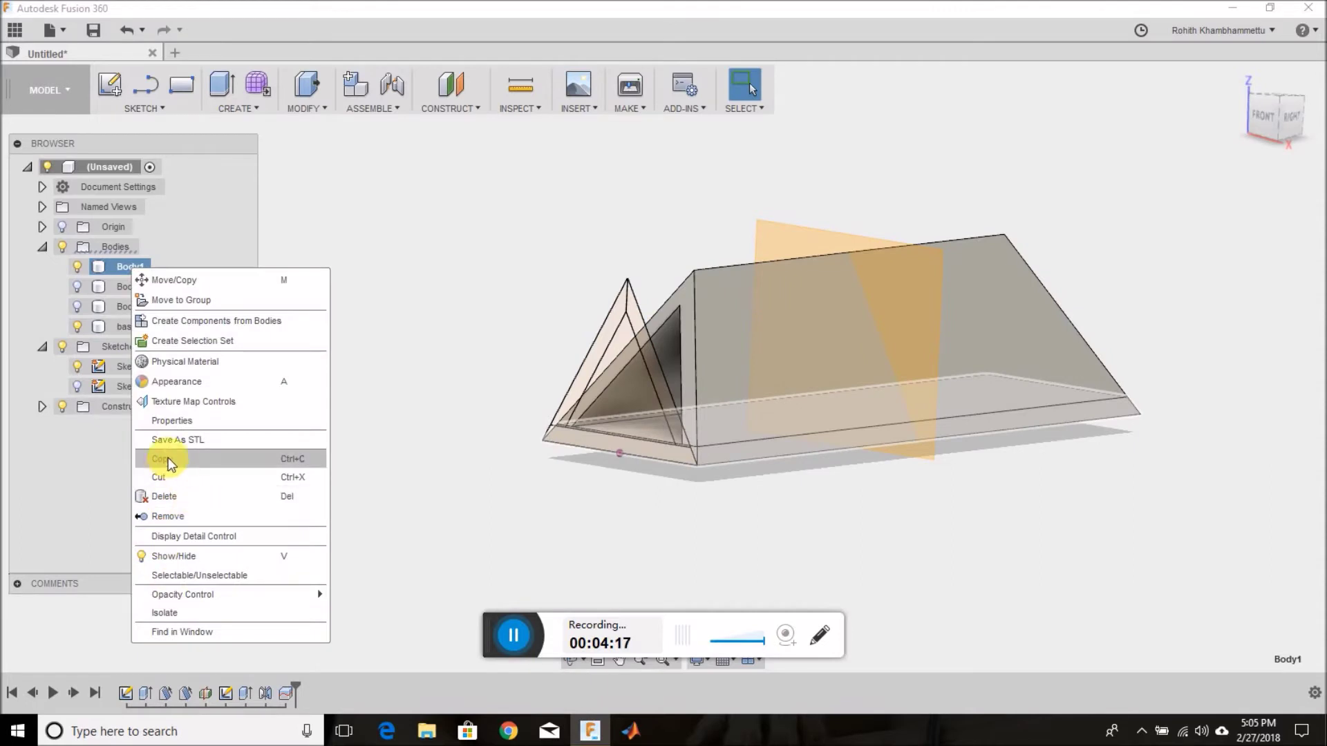
{"action": "double_click", "coordinate": [133, 268]}
{"action": "type", "text": "base (1)"}
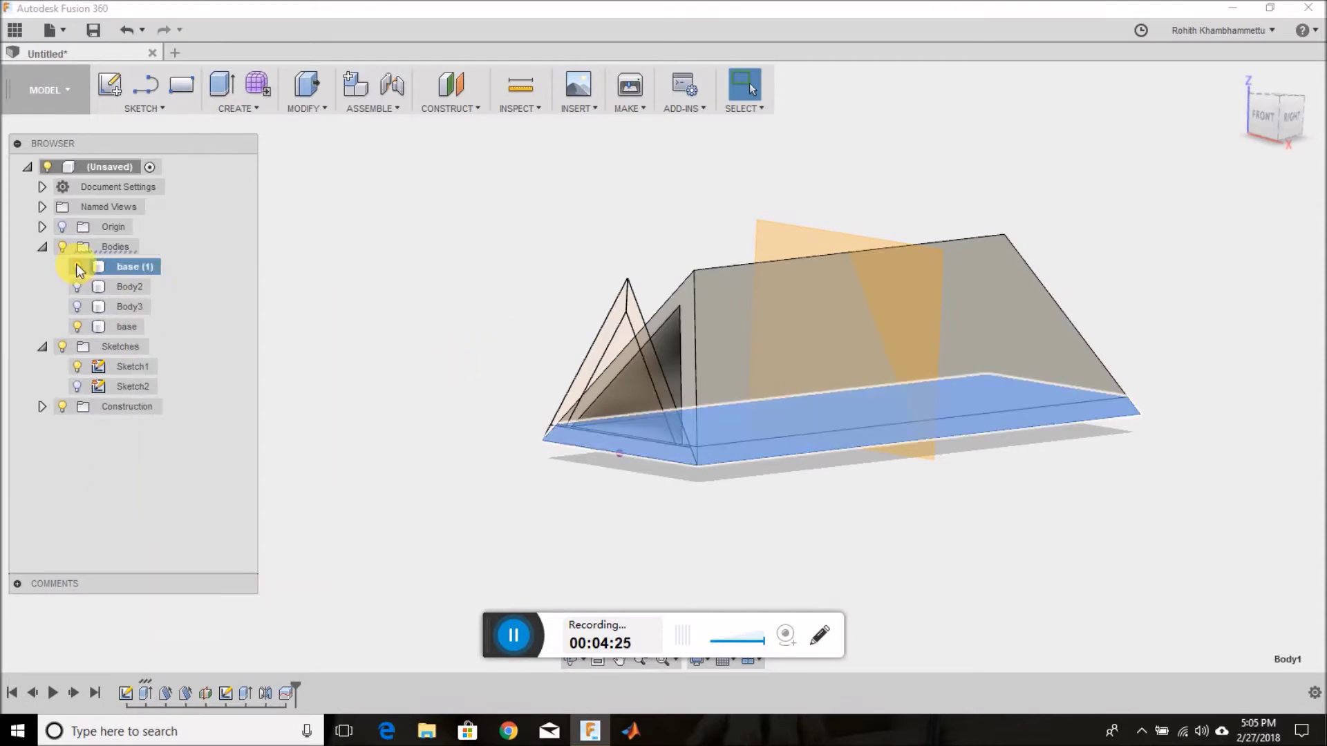
{"action": "left_click", "coordinate": [77, 267]}
Split the base body again, creating base (2).
{"action": "left_click", "coordinate": [306, 104]}
{"action": "left_click", "coordinate": [319, 328]}
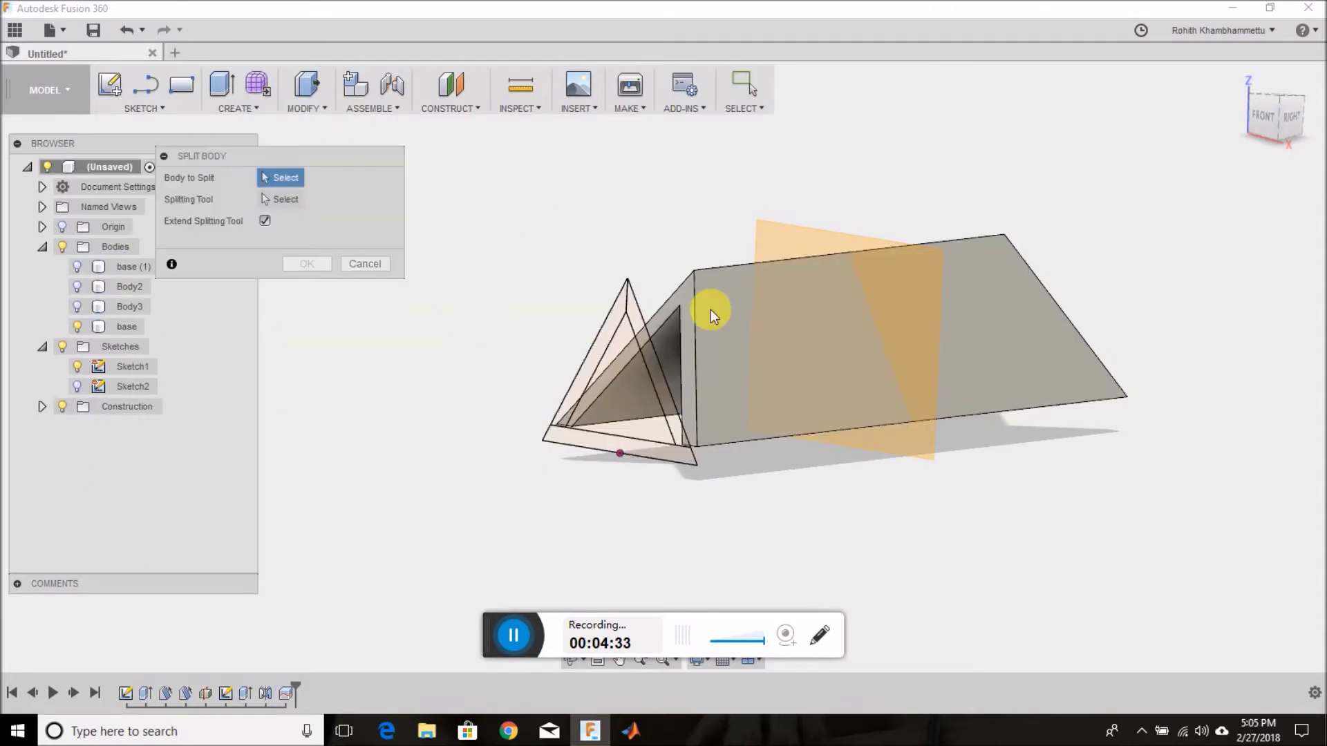
{"action": "left_click", "coordinate": [1038, 340]}
{"action": "left_click", "coordinate": [638, 331]}
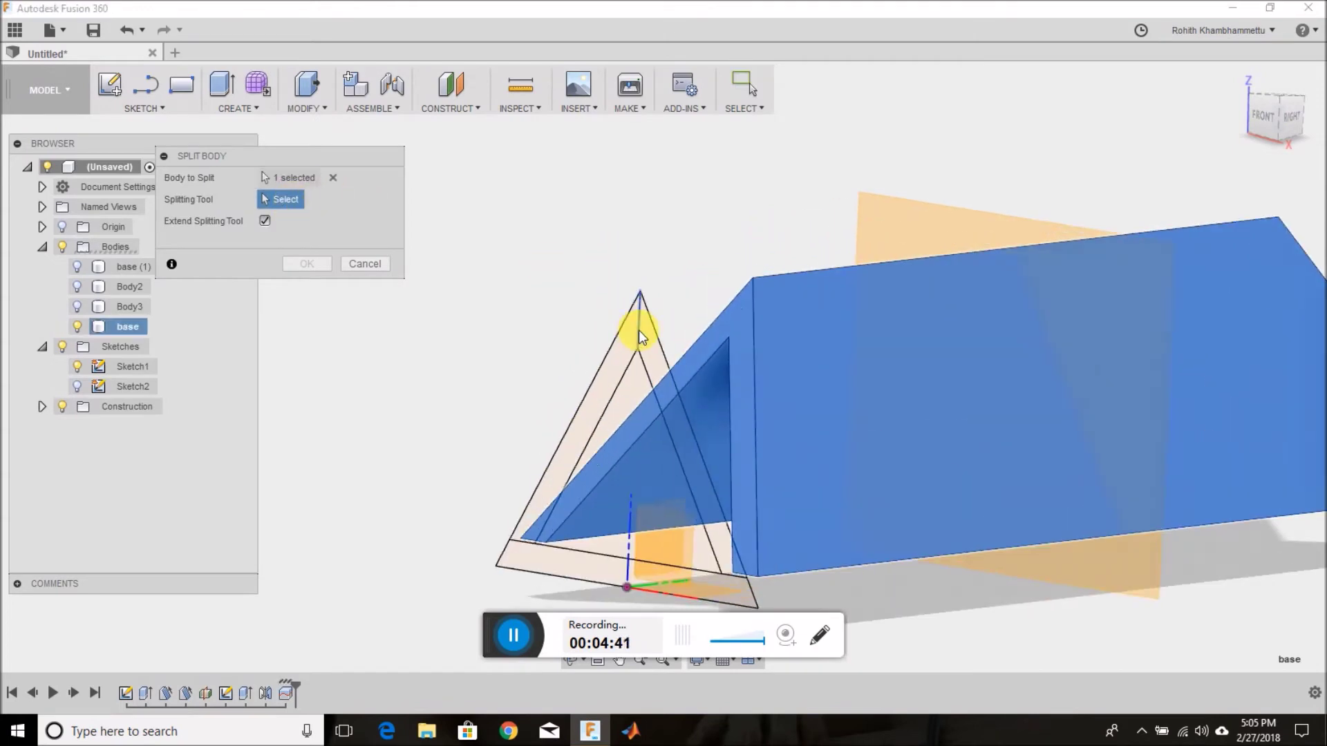
{"action": "key", "text": "Return"}
Toggle body and sketch visibility so only the base slab remains shown.
{"action": "left_click", "coordinate": [77, 267]}
{"action": "left_click", "coordinate": [76, 387]}
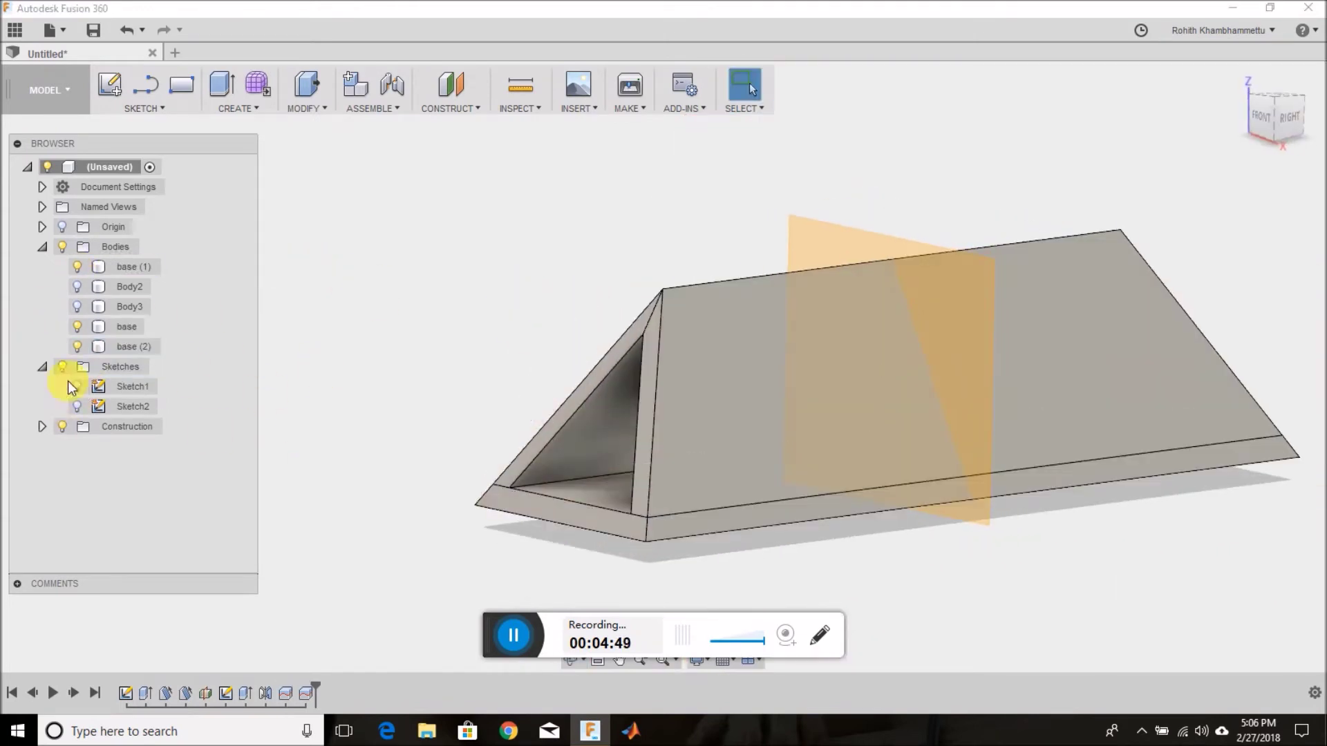
{"action": "left_click", "coordinate": [77, 286]}
{"action": "left_click", "coordinate": [77, 306]}
{"action": "mouse_move", "coordinate": [360, 345]}
{"action": "middle_mouse_down", "text": "shift"}
{"action": "mouse_move", "coordinate": [428, 352]}
{"action": "mouse_move", "coordinate": [311, 343]}
{"action": "middle_mouse_up", "text": "shift"}
{"action": "left_click", "coordinate": [77, 286]}
{"action": "left_click", "coordinate": [77, 306]}
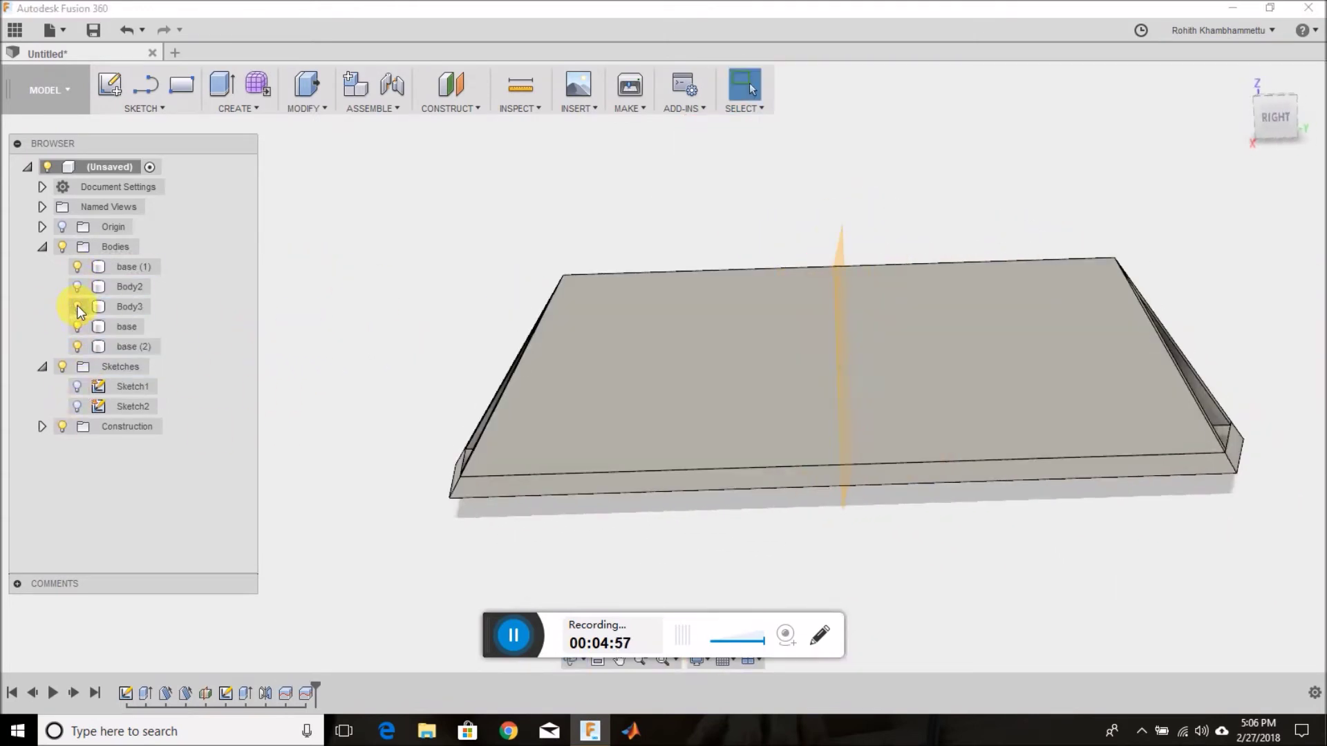
{"action": "left_click", "coordinate": [1247, 128]}
Add an offset construction plane on a tent face and start a sketch on it.
{"action": "left_click", "coordinate": [450, 84]}
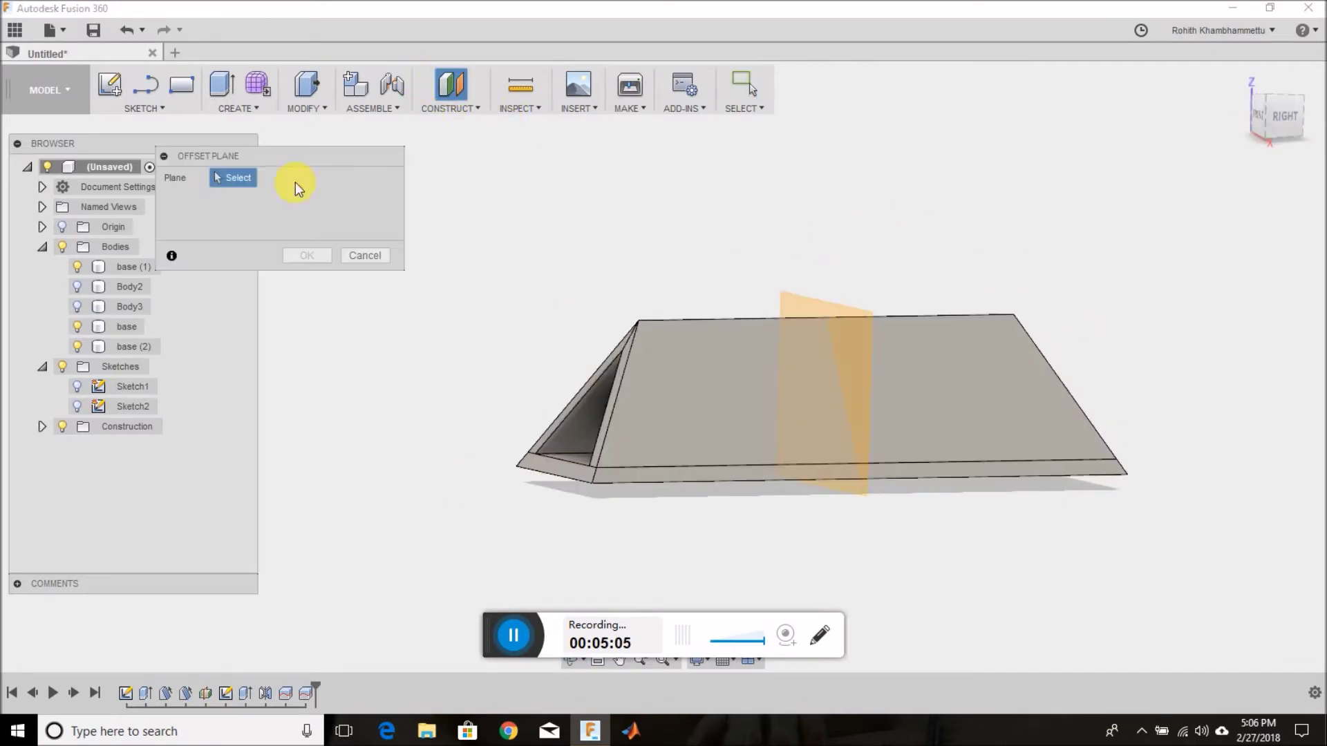
{"action": "left_click", "coordinate": [625, 432]}
{"action": "key", "text": "Return"}
{"action": "right_click", "coordinate": [686, 449]}
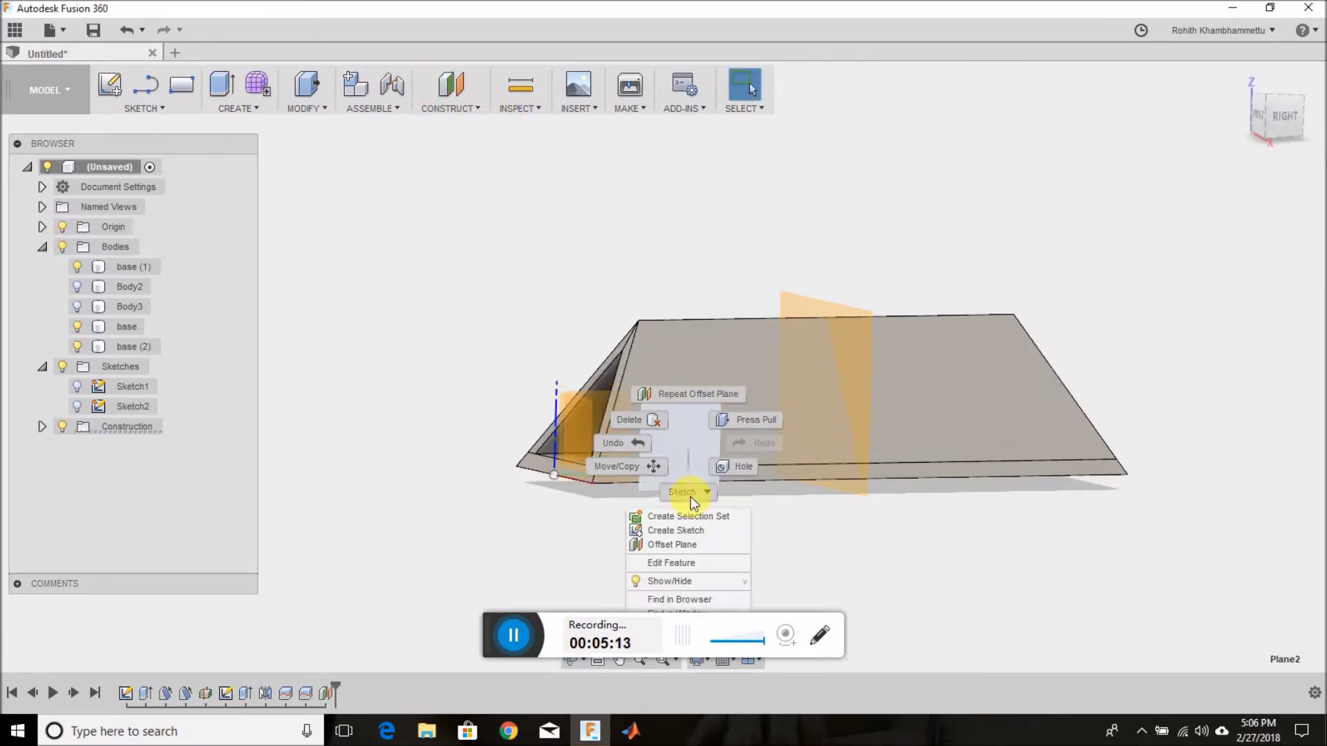
{"action": "left_click", "coordinate": [688, 525]}
{"action": "left_click", "coordinate": [77, 466]}
{"action": "middle_click_drag", "start_coordinate": [311, 476], "coordinate": [394, 477], "text": "shift"}
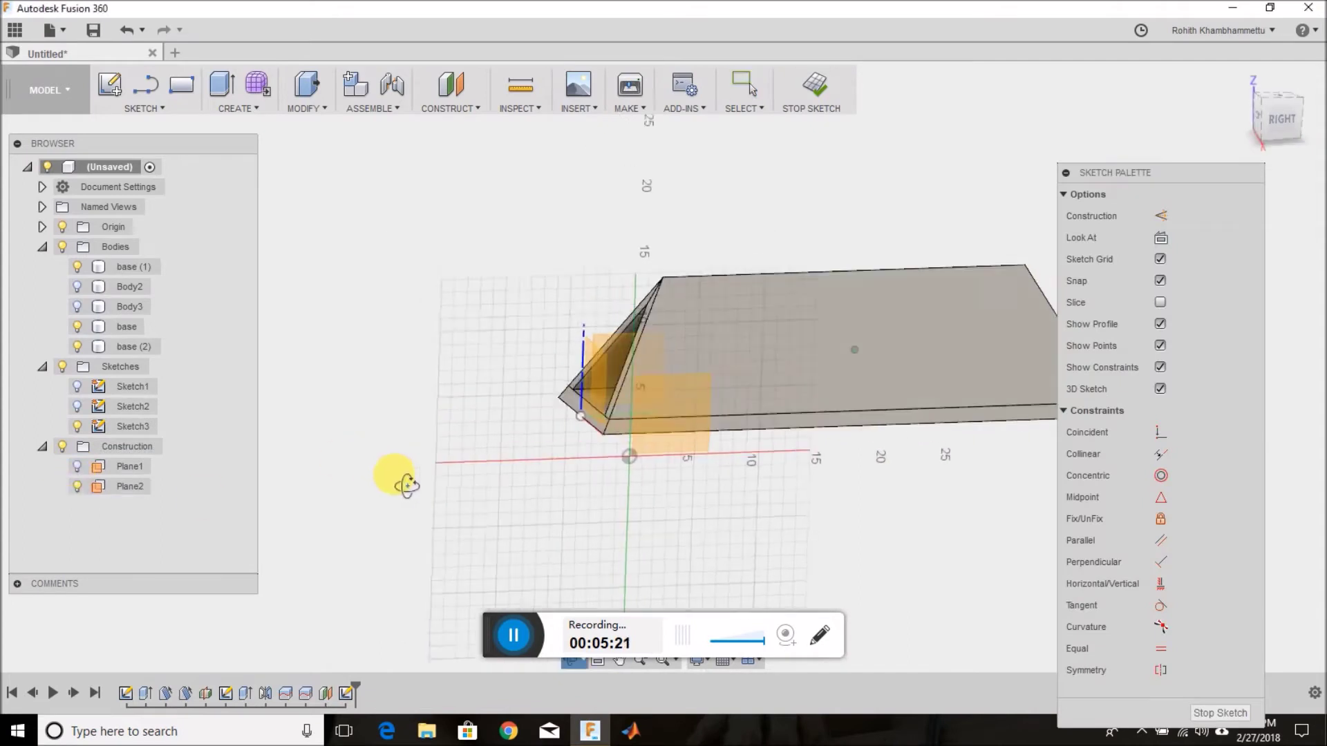
Project the base slab's trapezoid outline into the sketch.
{"action": "left_click", "coordinate": [1276, 114]}
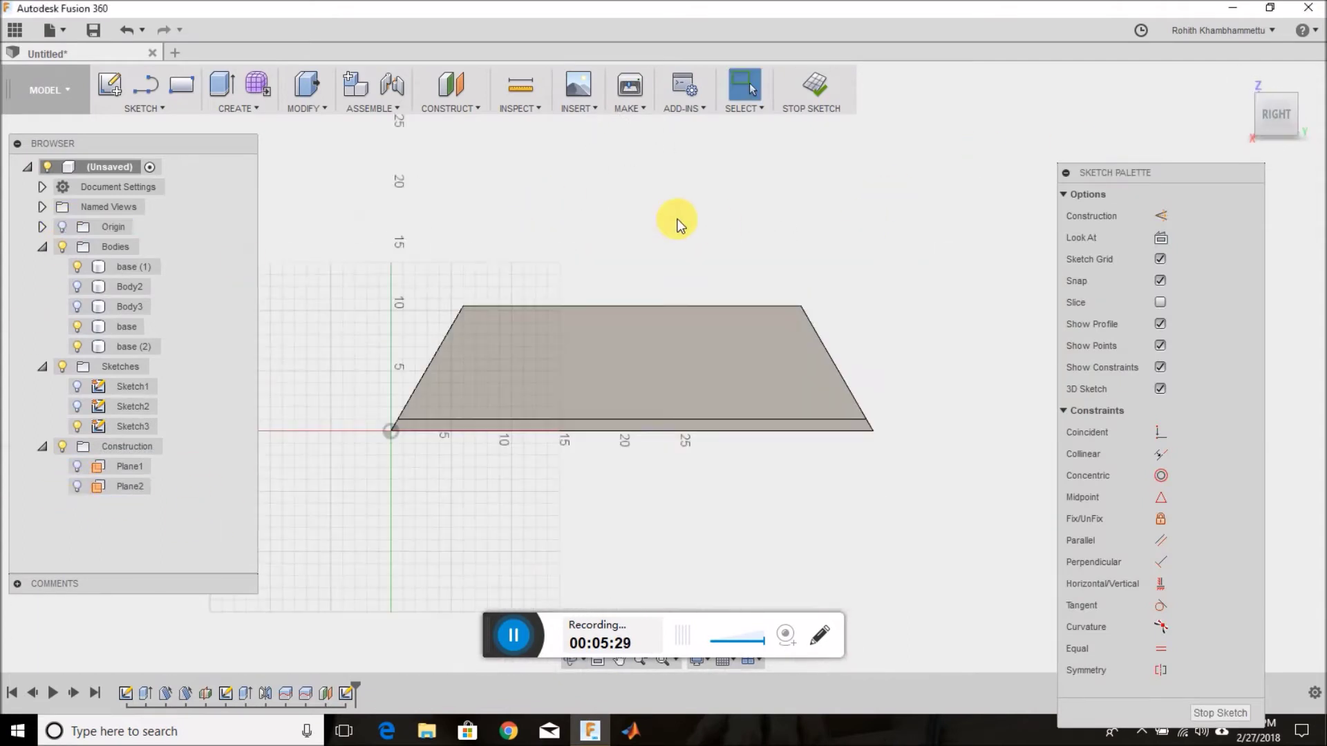
{"action": "key", "text": "p"}
{"action": "left_click", "coordinate": [612, 342]}
{"action": "left_click", "coordinate": [430, 355]}
{"action": "left_click", "coordinate": [491, 420]}
{"action": "left_click", "coordinate": [307, 255]}
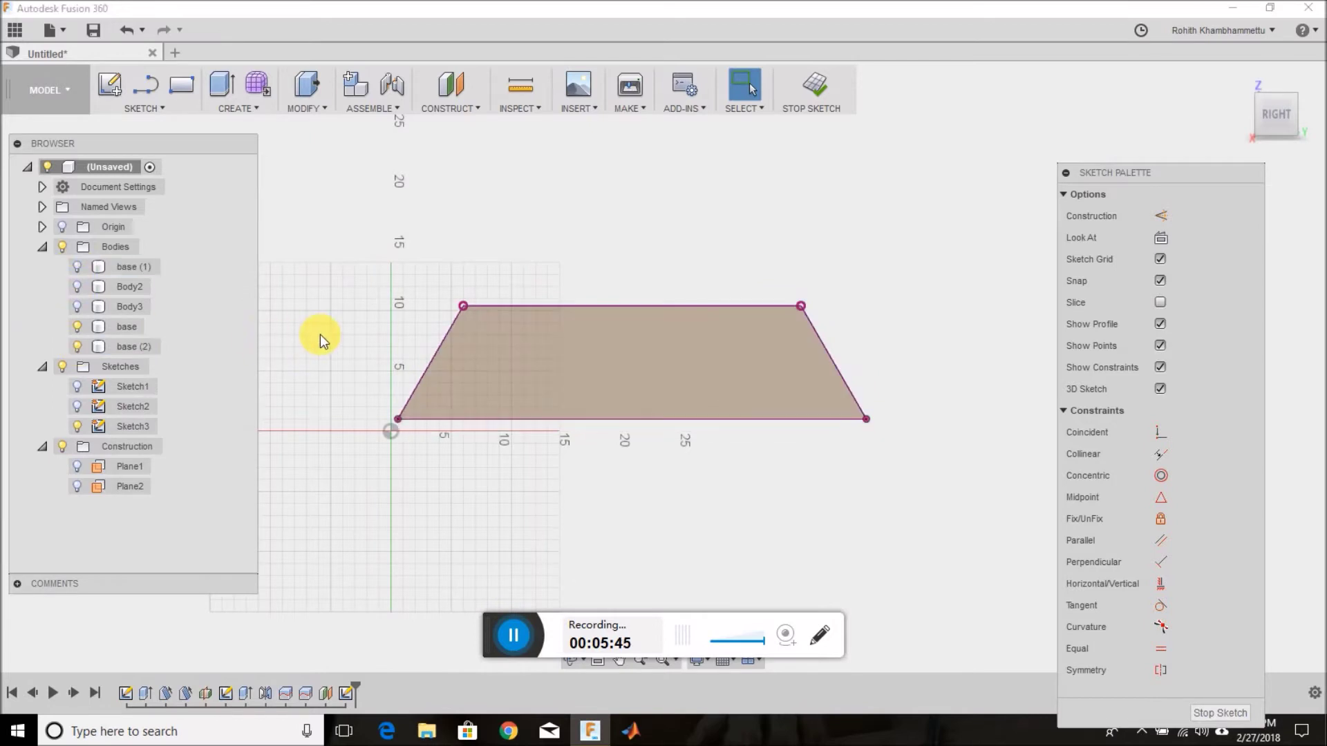
Draw a horizontal line between the slanted edges and preview a rectangular pattern of it.
{"action": "key", "text": "l"}
{"action": "left_click", "coordinate": [449, 330]}
{"action": "left_click", "coordinate": [815, 329]}
{"action": "left_click", "coordinate": [141, 108]}
{"action": "left_click", "coordinate": [172, 503]}
{"action": "left_click", "coordinate": [616, 329]}
{"action": "left_click_drag", "start_coordinate": [631, 339], "coordinate": [641, 375]}
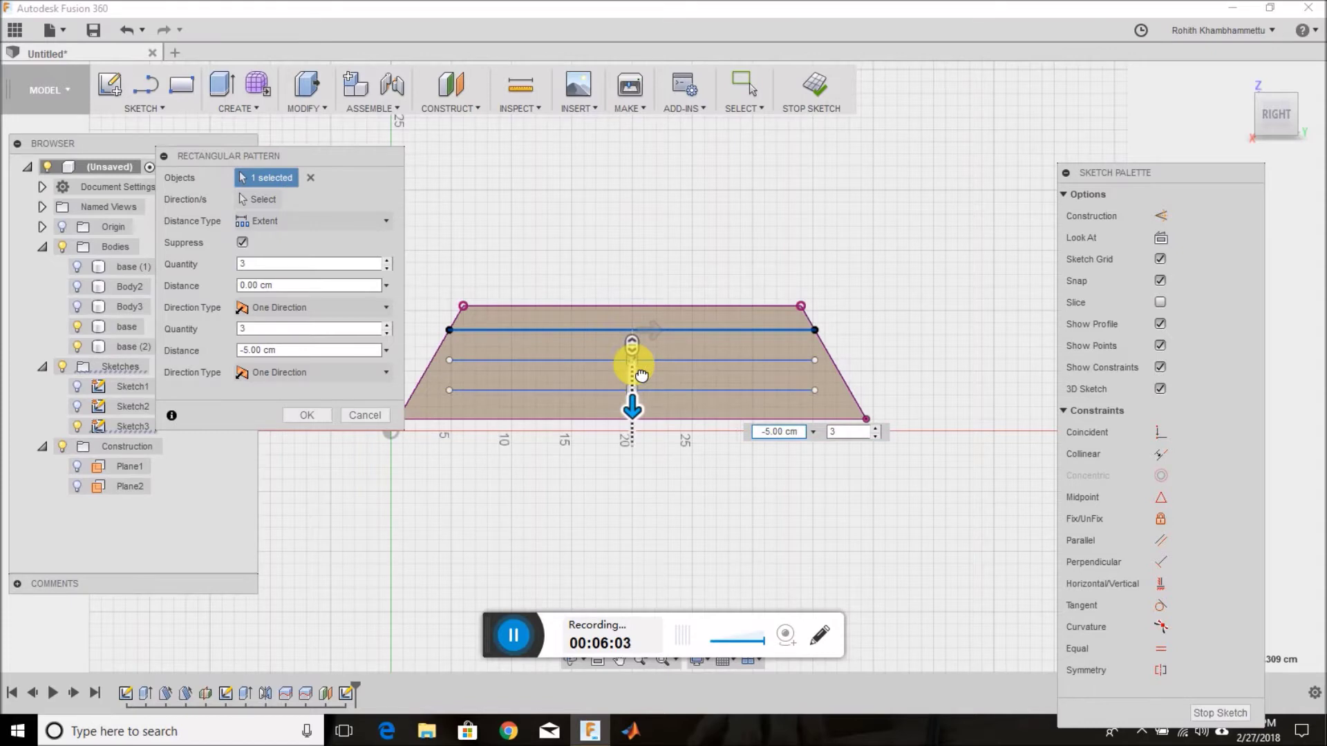
Cancel the pattern and draw two more horizontal lines between the slanted edges.
{"action": "left_click", "coordinate": [367, 416]}
{"action": "left_click", "coordinate": [145, 85]}
{"action": "left_click", "coordinate": [434, 355]}
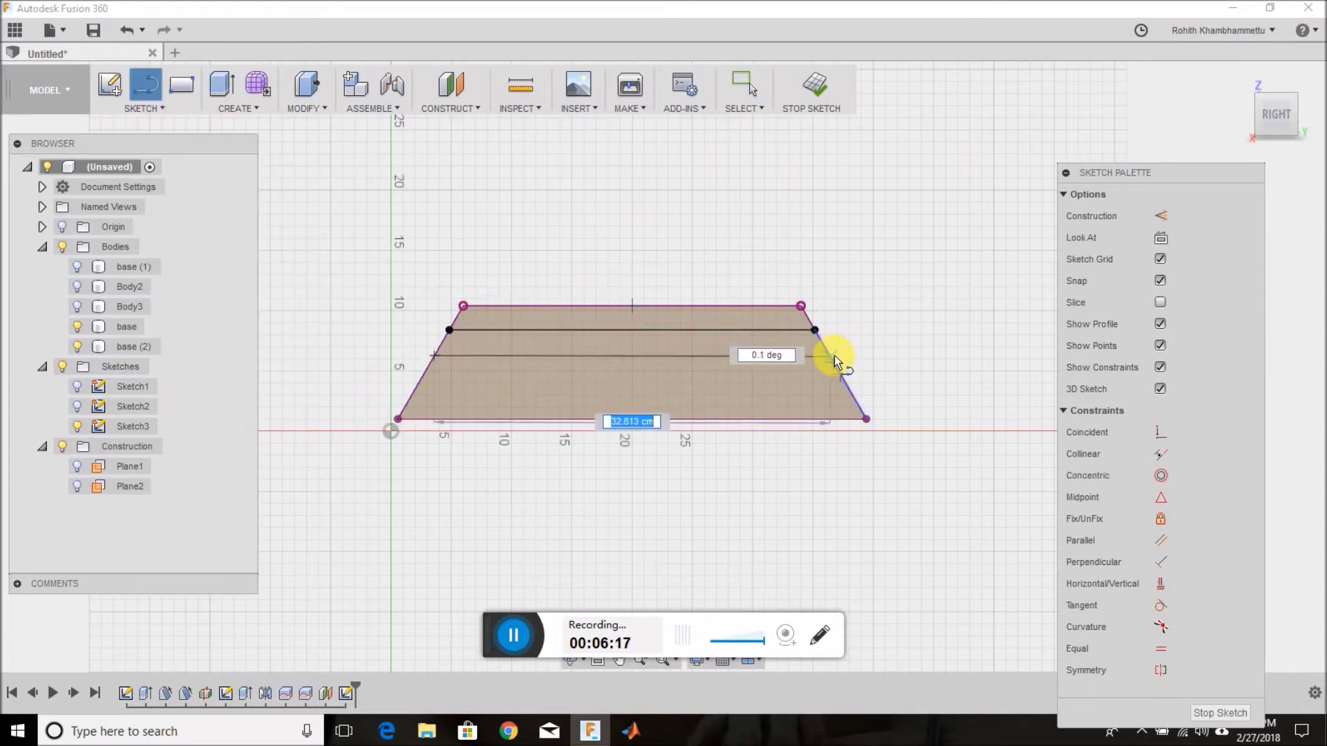
{"action": "left_click", "coordinate": [834, 355]}
{"action": "scroll", "coordinate": [835, 355], "scroll_direction": "up", "scroll_amount": 3}
{"action": "scroll", "coordinate": [860, 356], "scroll_direction": "down", "scroll_amount": 3}
{"action": "left_click", "coordinate": [379, 392]}
{"action": "left_click", "coordinate": [1021, 392]}
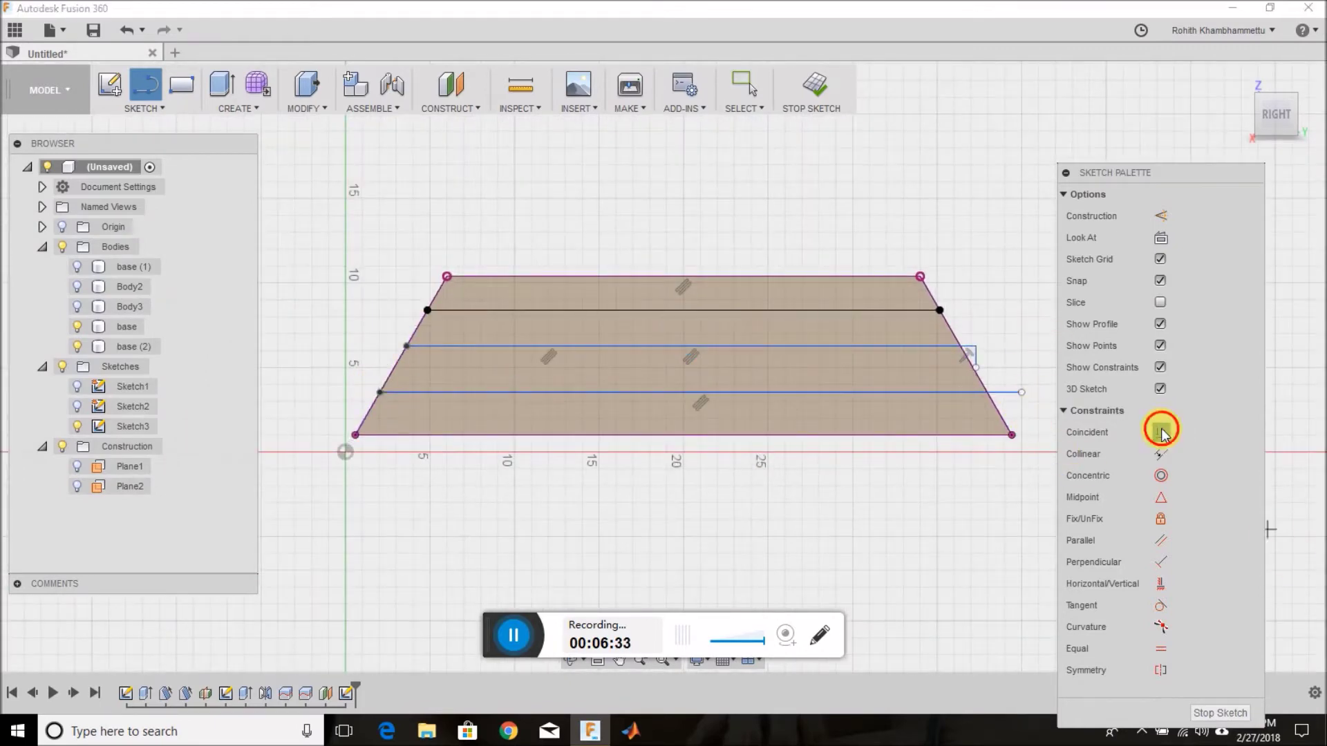
{"action": "key", "text": "Escape"}
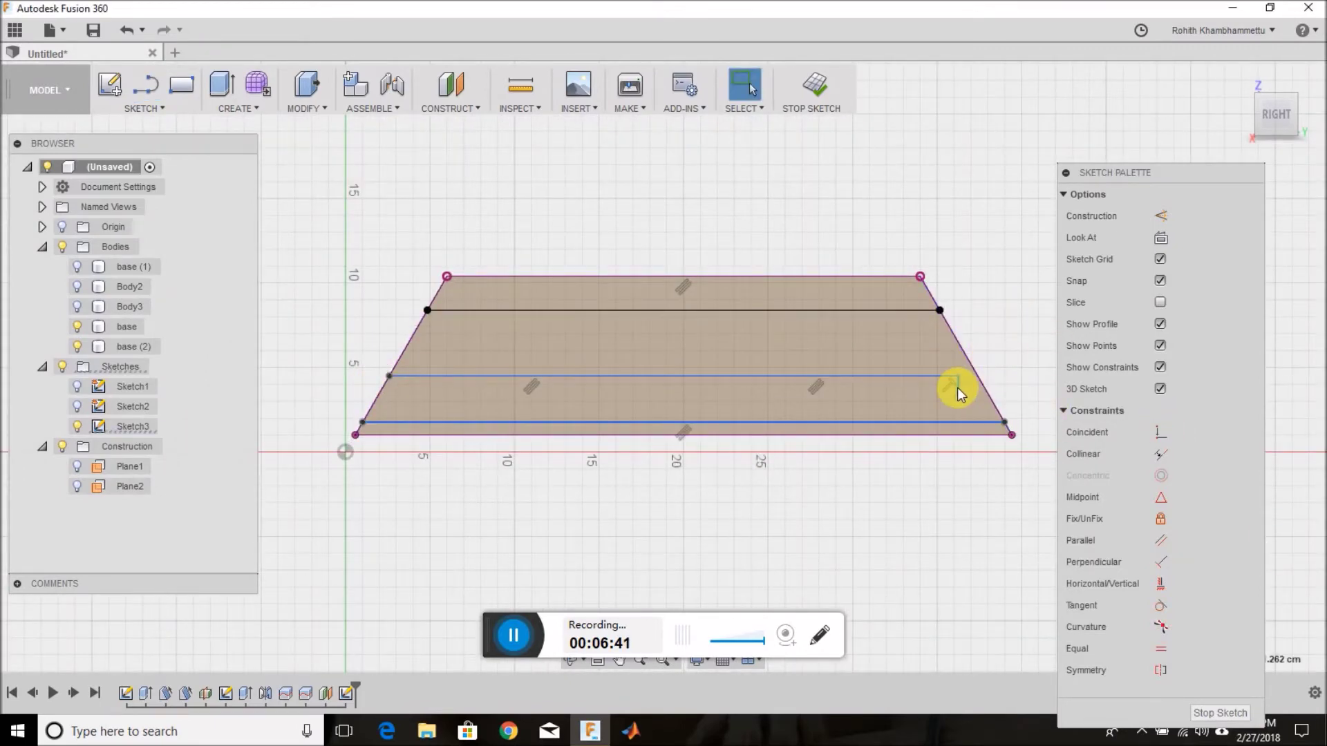
Constrain a line end onto the slanted edge and start a distance measurement.
{"action": "left_click", "coordinate": [1088, 436]}
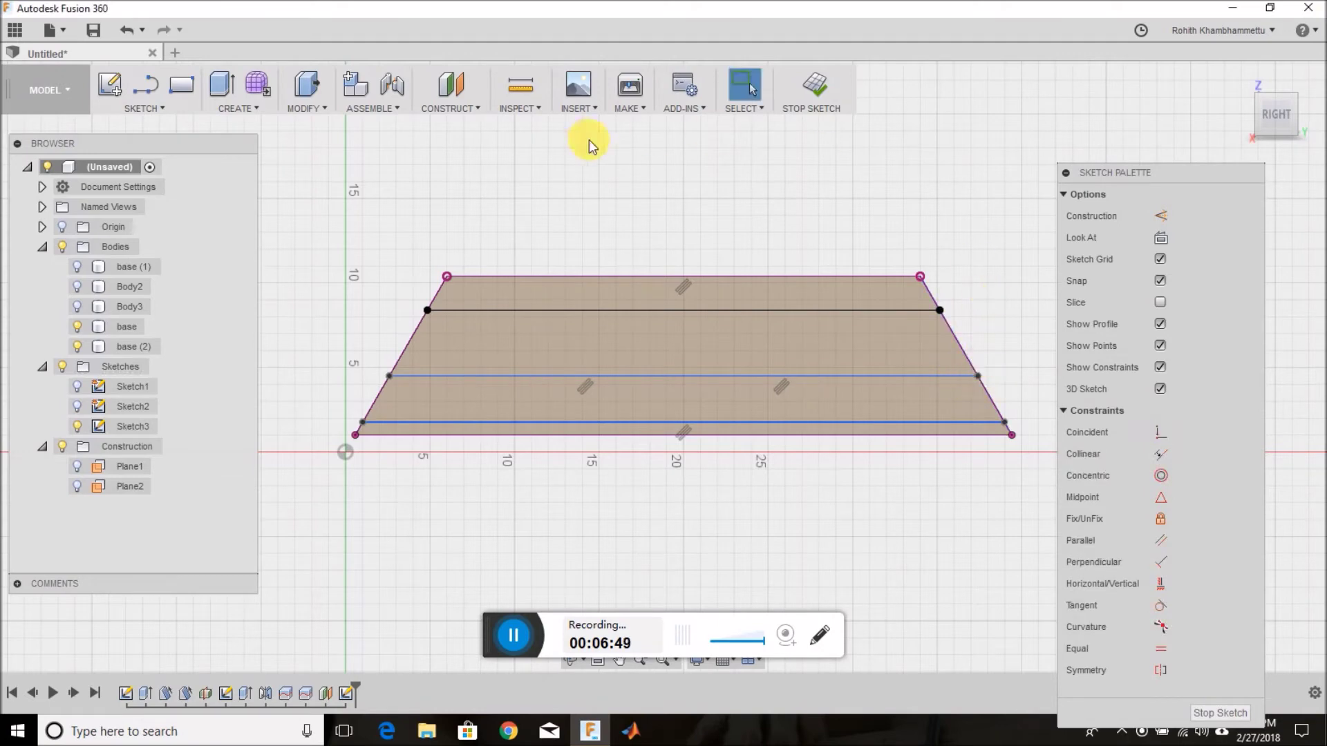
{"action": "left_click", "coordinate": [546, 111]}
{"action": "left_click", "coordinate": [552, 128]}
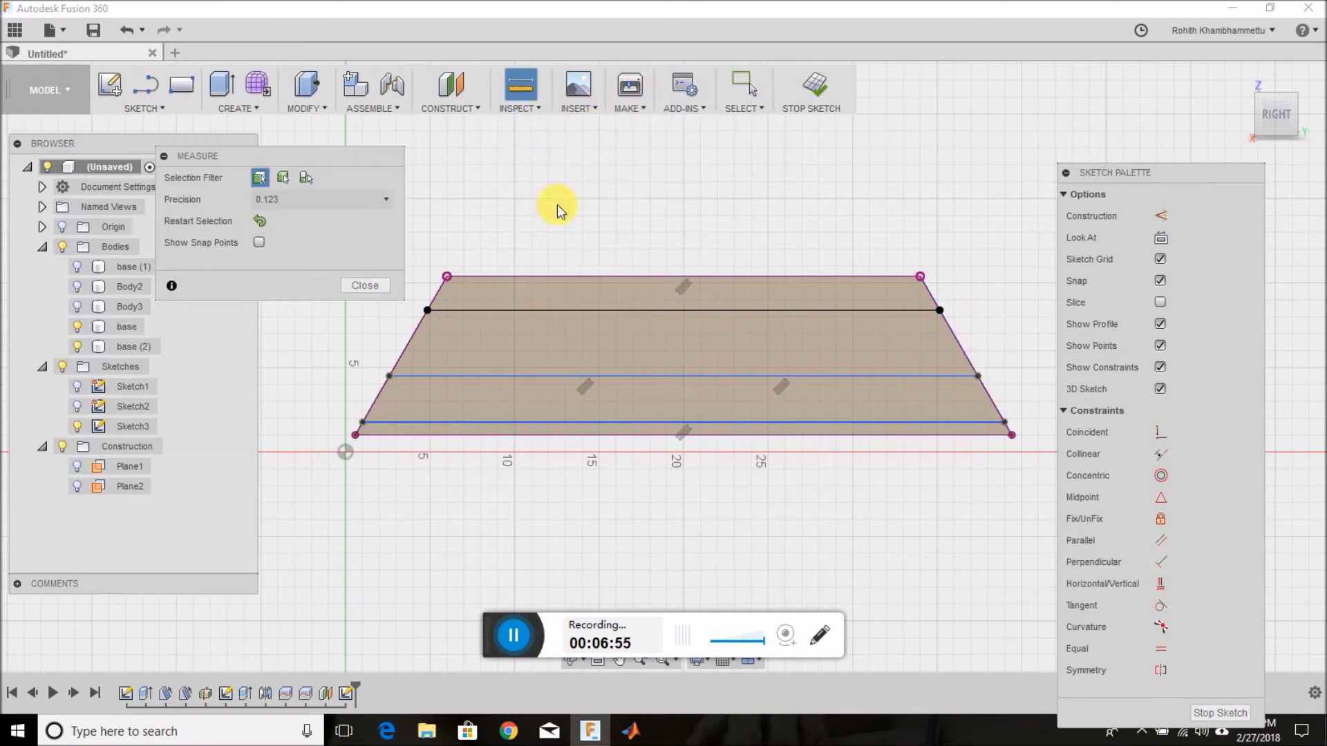
Measure the trapezoid's top-to-bottom edges and add a 2.00 spacing dimension from the top line.
{"action": "left_click", "coordinate": [636, 275]}
{"action": "left_click", "coordinate": [616, 435]}
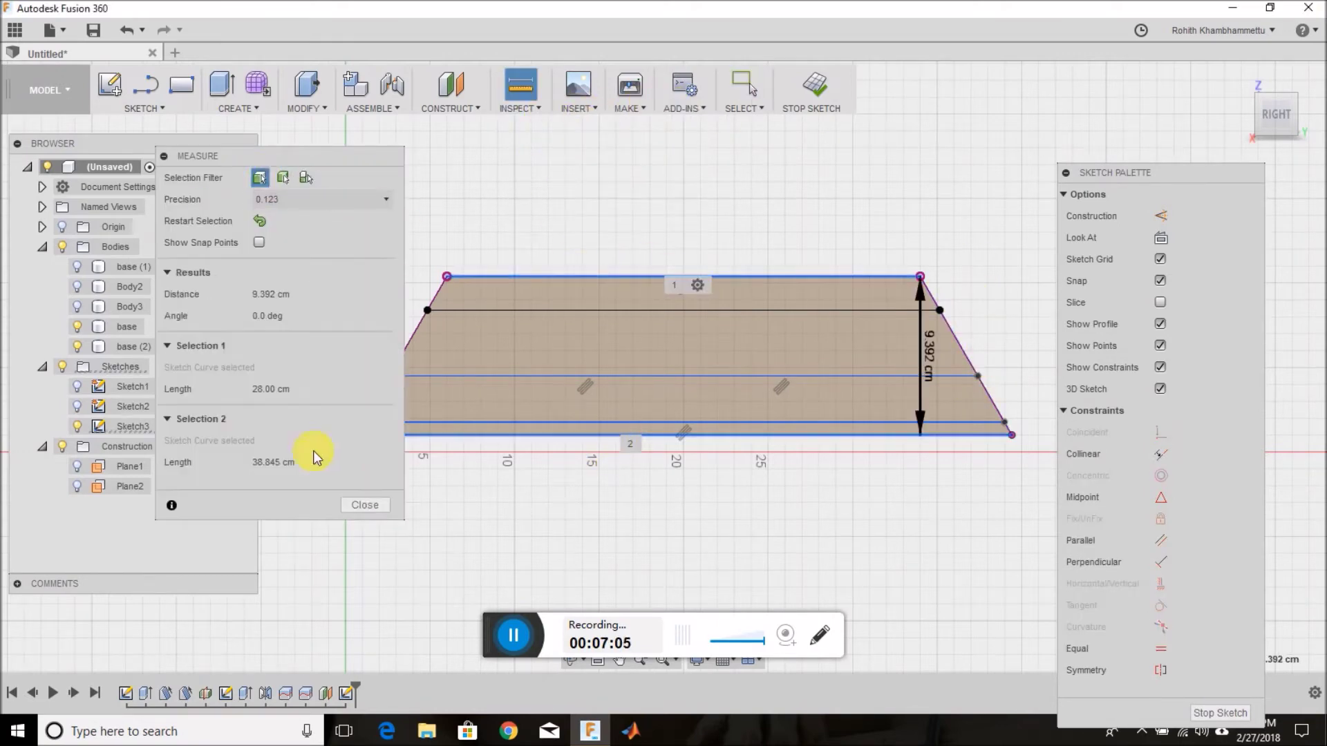
{"action": "left_click", "coordinate": [368, 515]}
{"action": "key", "text": "d"}
{"action": "left_click", "coordinate": [681, 280]}
{"action": "left_click", "coordinate": [731, 436]}
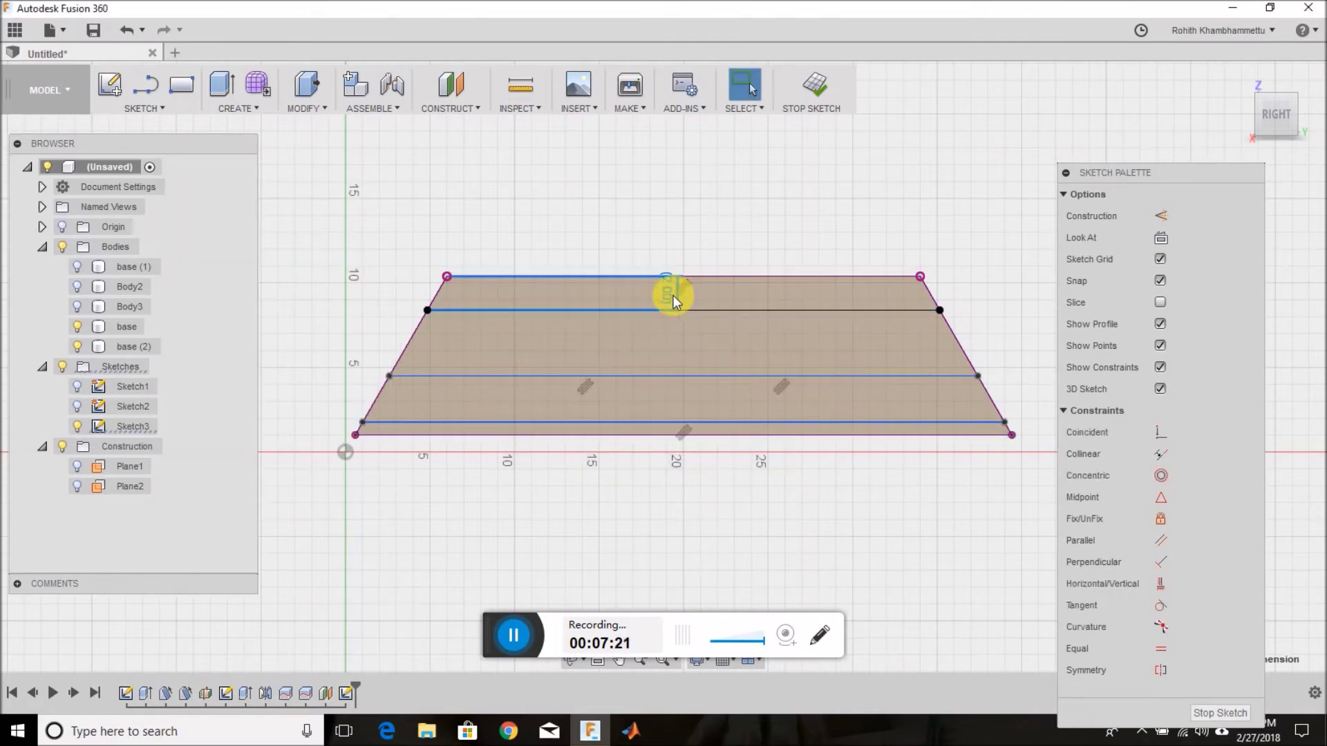
Dimension the remaining horizontal lines 2.00 apart down to the bottom line.
{"action": "left_click", "coordinate": [736, 310]}
{"action": "left_click", "coordinate": [718, 376]}
{"action": "type", "text": "2"}
{"action": "key", "text": "Return"}
{"action": "left_click", "coordinate": [711, 421]}
{"action": "left_click", "coordinate": [735, 343]}
{"action": "type", "text": "2"}
{"action": "key", "text": "Return"}
Draw a fourth horizontal line across the trapezoid, space it 2.00 from its neighbour, and finish the sketch.
{"action": "key", "text": "l"}
{"action": "left_click", "coordinate": [373, 404]}
{"action": "left_click", "coordinate": [1000, 407]}
{"action": "left_click", "coordinate": [675, 378]}
{"action": "left_click", "coordinate": [681, 409]}
{"action": "left_click", "coordinate": [734, 361]}
{"action": "type", "text": "2"}
{"action": "key", "text": "Return"}
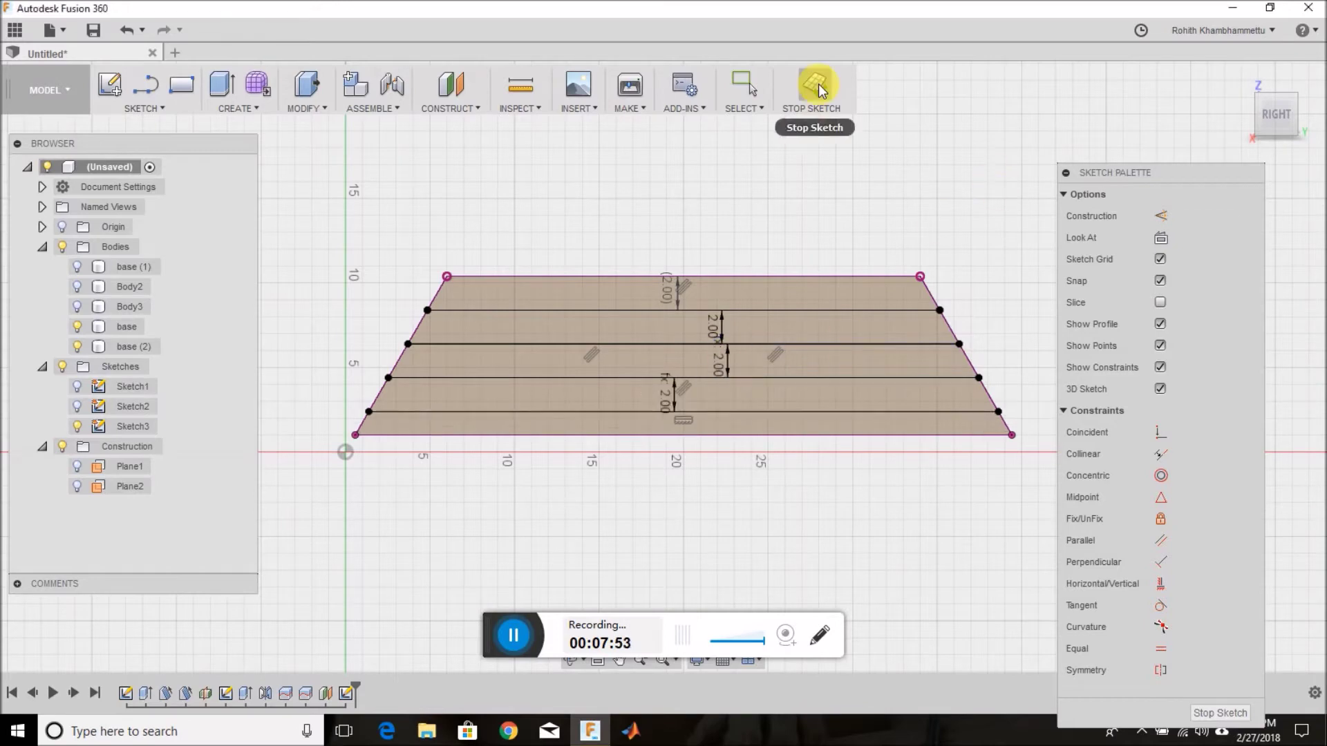
{"action": "left_click", "coordinate": [815, 86]}
{"action": "middle_click_drag", "start_coordinate": [691, 173], "coordinate": [631, 221], "text": "shift"}
{"action": "left_click", "coordinate": [308, 108]}
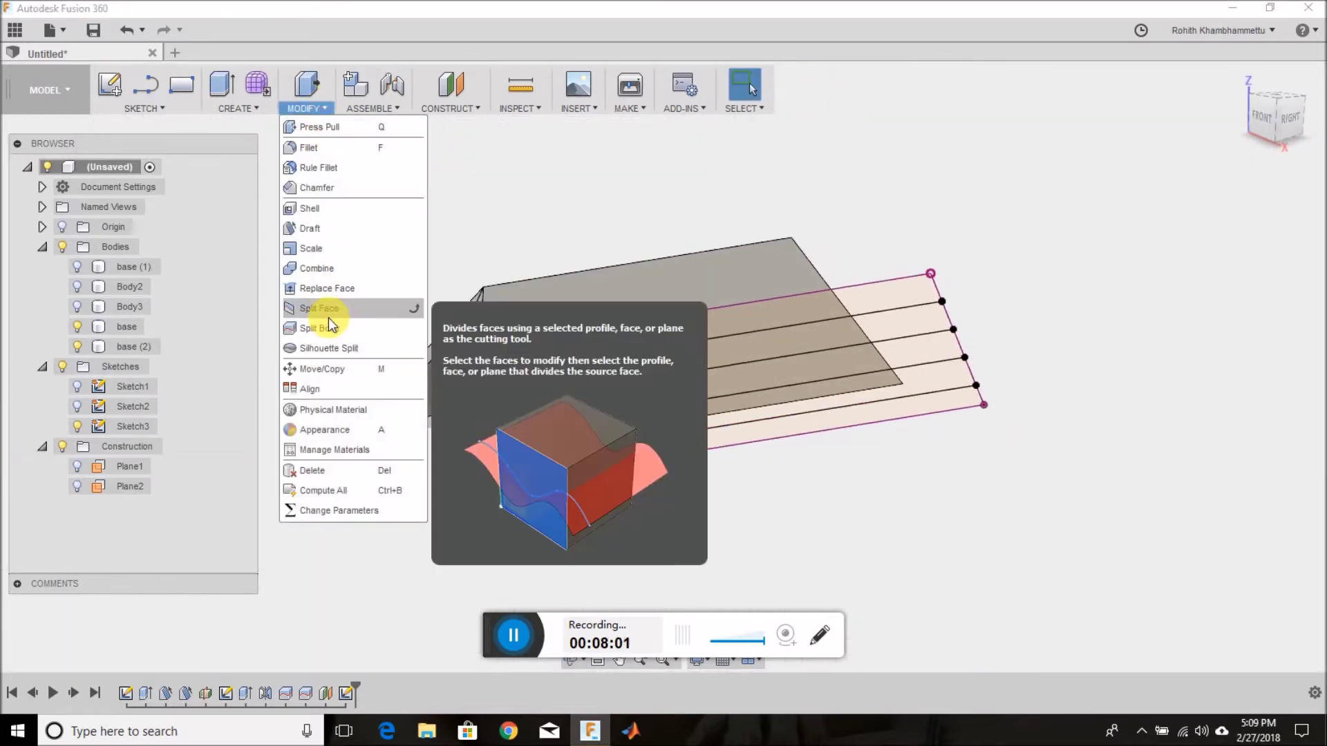
Split both tent slabs using the line sketch as the splitting tool.
{"action": "left_click", "coordinate": [329, 325]}
{"action": "left_click", "coordinate": [512, 341]}
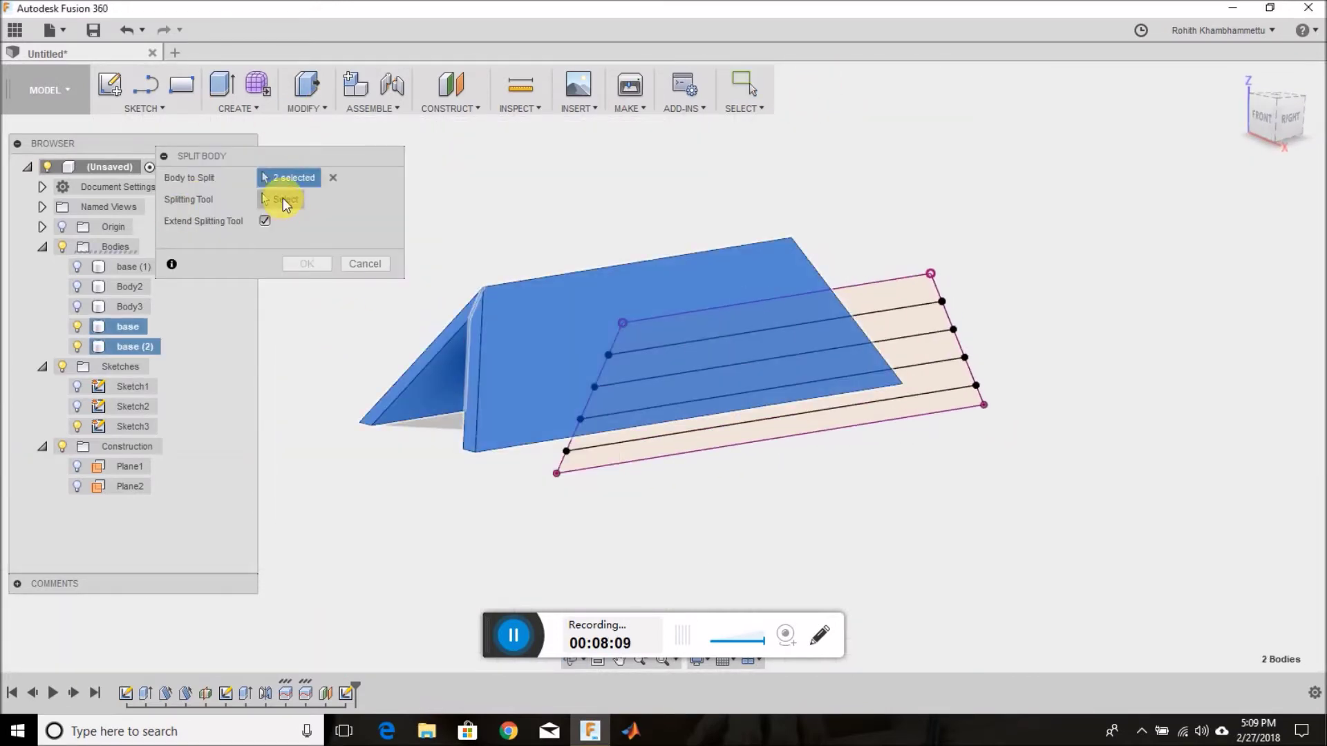
{"action": "left_click", "coordinate": [859, 372]}
{"action": "key", "text": "Return"}
{"action": "key", "text": "Return"}
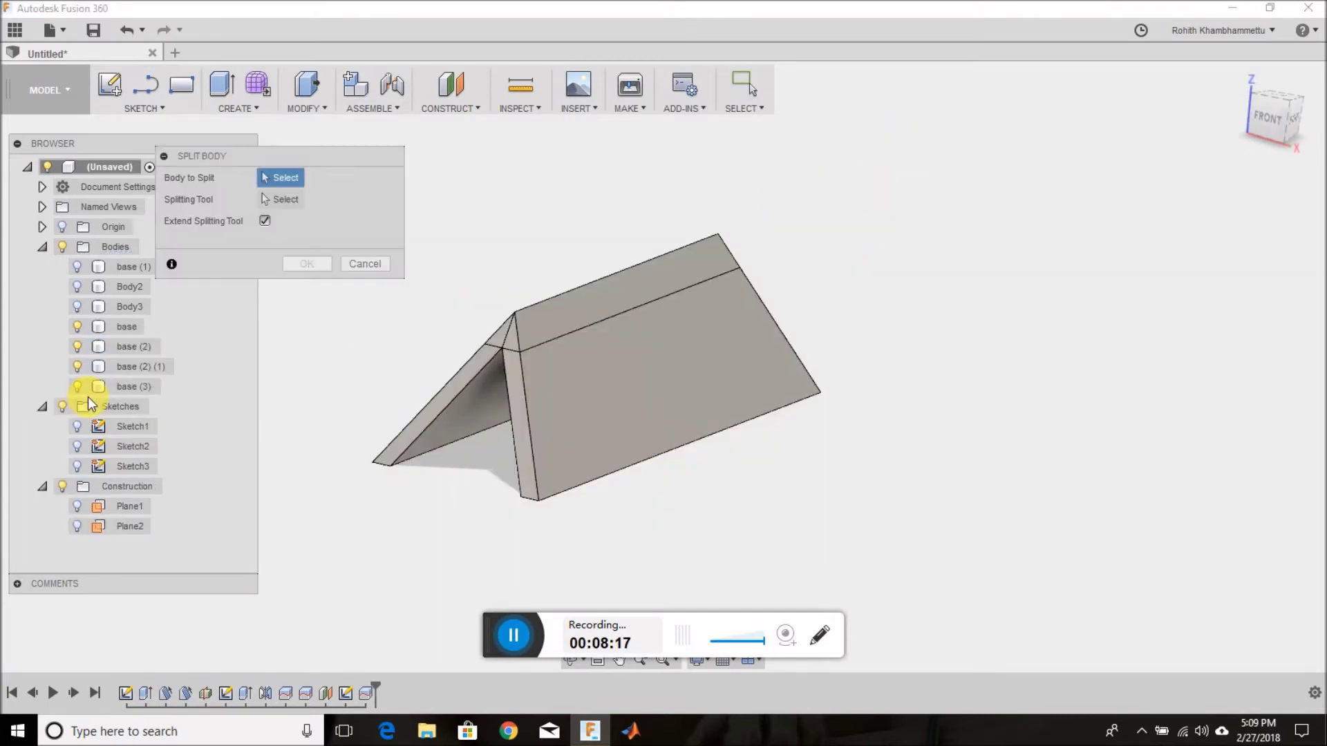
{"action": "left_click", "coordinate": [542, 400]}
{"action": "left_click", "coordinate": [449, 415]}
{"action": "left_click", "coordinate": [895, 355]}
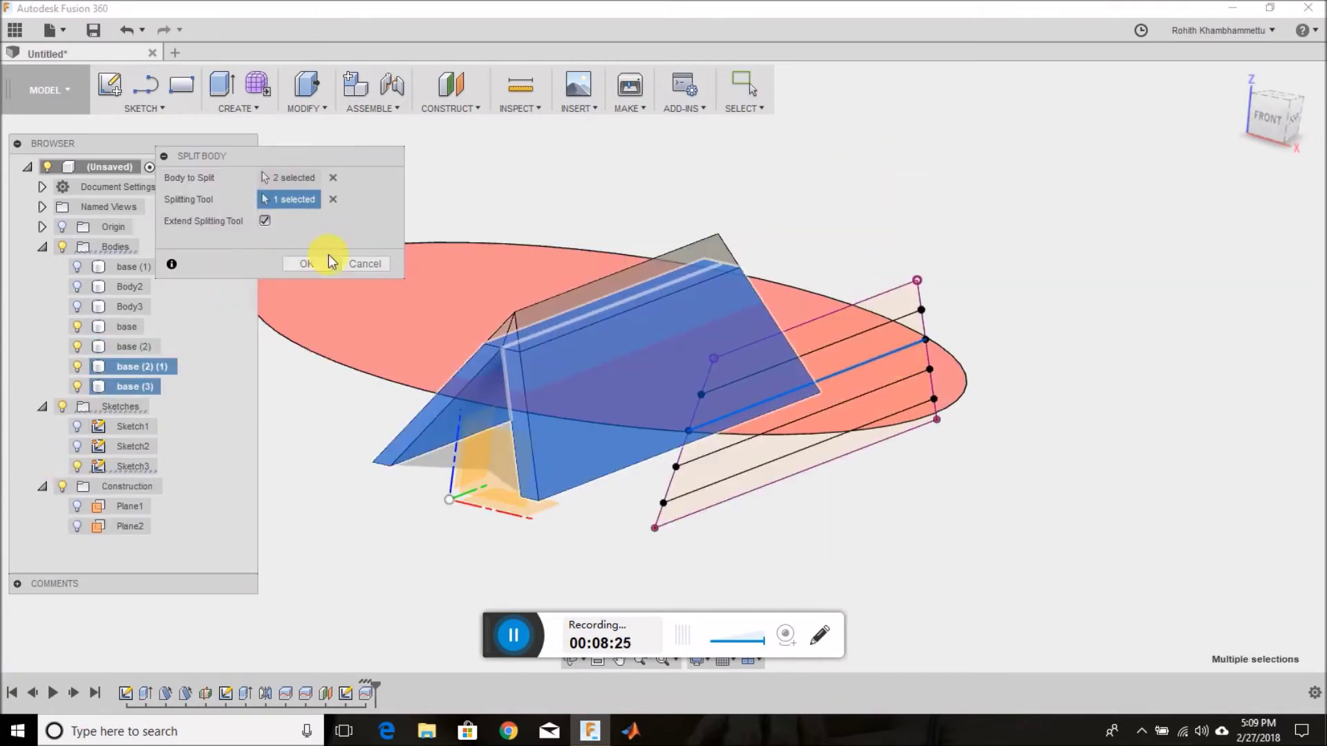
{"action": "left_click", "coordinate": [329, 261]}
Repeat Split Body twice more on the resulting strips along the sketch lines.
{"action": "right_click", "coordinate": [461, 207]}
{"action": "left_click", "coordinate": [462, 160]}
{"action": "left_click", "coordinate": [508, 447]}
{"action": "left_click", "coordinate": [664, 442]}
{"action": "left_click", "coordinate": [794, 483]}
{"action": "left_click", "coordinate": [307, 264]}
{"action": "right_click", "coordinate": [387, 283]}
{"action": "left_click", "coordinate": [391, 233]}
{"action": "left_click", "coordinate": [525, 471]}
{"action": "left_click", "coordinate": [517, 417]}
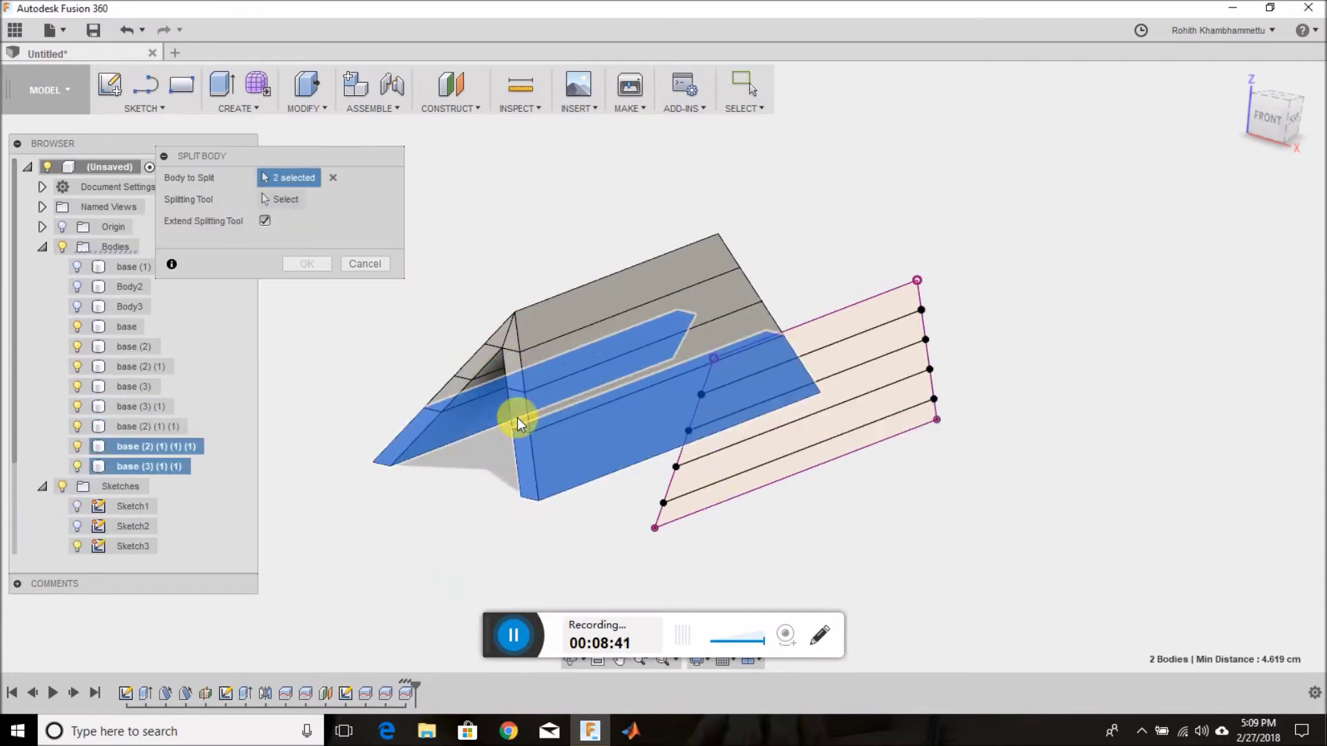
{"action": "left_click", "coordinate": [711, 489]}
{"action": "left_click", "coordinate": [306, 263]}
Hide the construction planes in the browser and view the split tent.
{"action": "left_click", "coordinate": [42, 247]}
{"action": "left_click", "coordinate": [42, 347]}
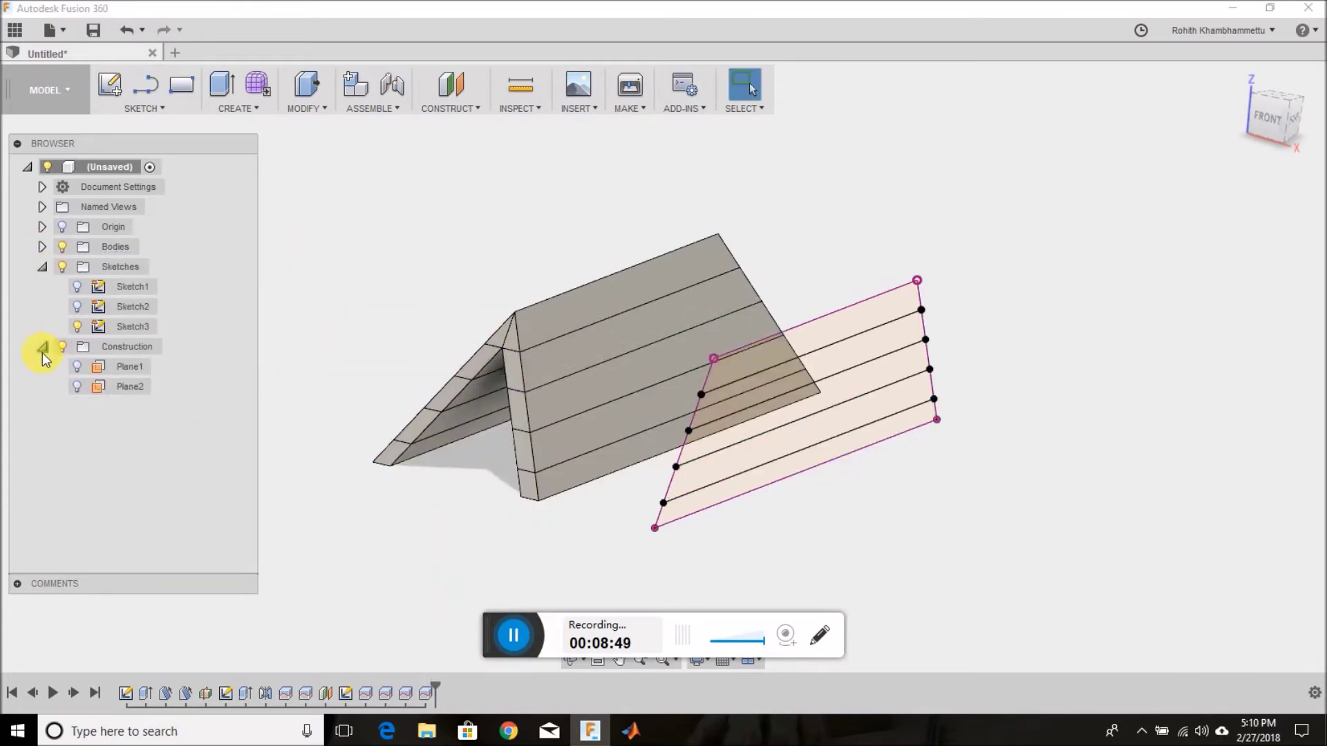
{"action": "left_click", "coordinate": [64, 347]}
{"action": "left_click", "coordinate": [42, 247]}
{"action": "left_click", "coordinate": [127, 267]}
{"action": "mouse_move", "coordinate": [442, 387]}
{"action": "middle_mouse_down", "text": "shift"}
{"action": "mouse_move", "coordinate": [501, 488]}
{"action": "mouse_move", "coordinate": [347, 465]}
{"action": "mouse_move", "coordinate": [534, 395]}
{"action": "middle_mouse_up", "text": "shift"}
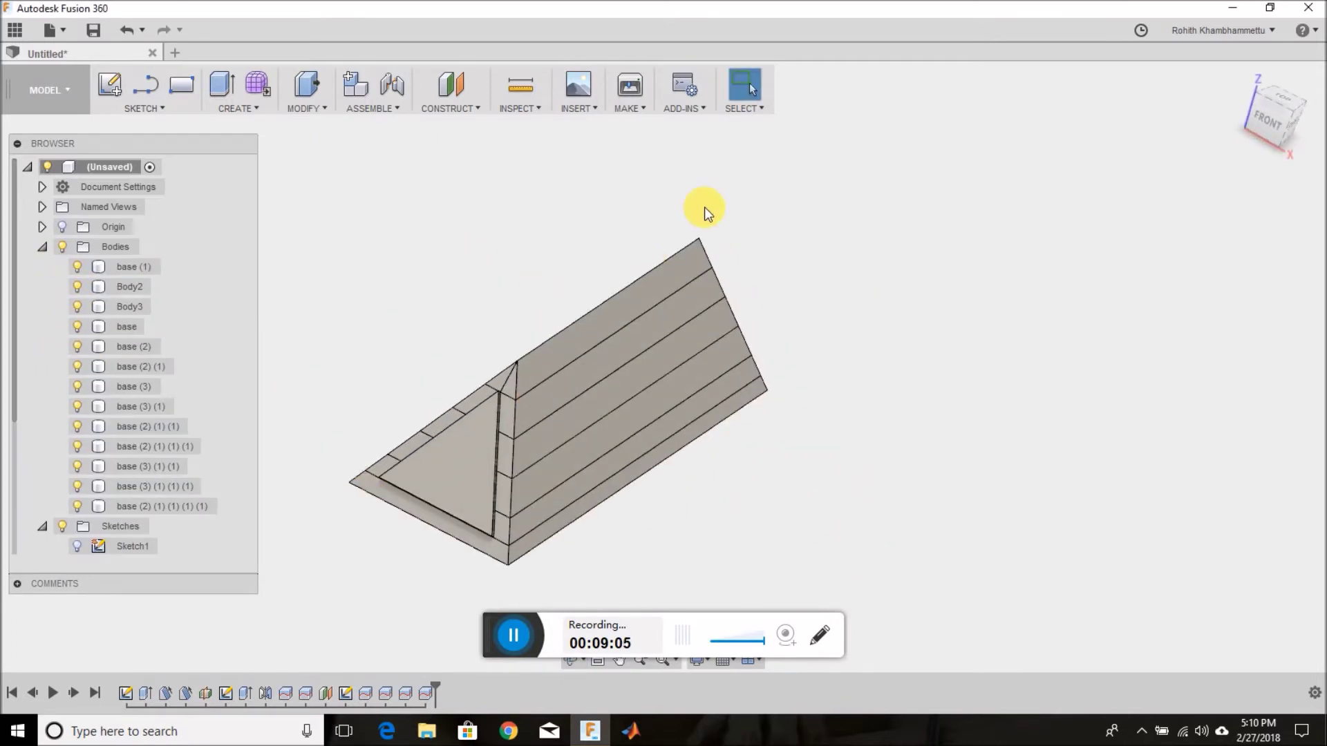
Apply Glass - Frosted from the textured glass appearances to the selected tent strips.
{"action": "key", "text": "a"}
{"action": "left_click_drag", "start_coordinate": [374, 147], "coordinate": [291, 90]}
{"action": "left_click", "coordinate": [744, 109]}
{"action": "left_click", "coordinate": [888, 248]}
{"action": "mouse_move", "coordinate": [889, 248]}
{"action": "middle_mouse_down", "text": "shift"}
{"action": "mouse_move", "coordinate": [874, 257]}
{"action": "mouse_move", "coordinate": [891, 276]}
{"action": "mouse_move", "coordinate": [1027, 261]}
{"action": "mouse_move", "coordinate": [933, 217]}
{"action": "mouse_move", "coordinate": [1030, 227]}
{"action": "mouse_move", "coordinate": [646, 347]}
{"action": "middle_mouse_up", "text": "shift"}
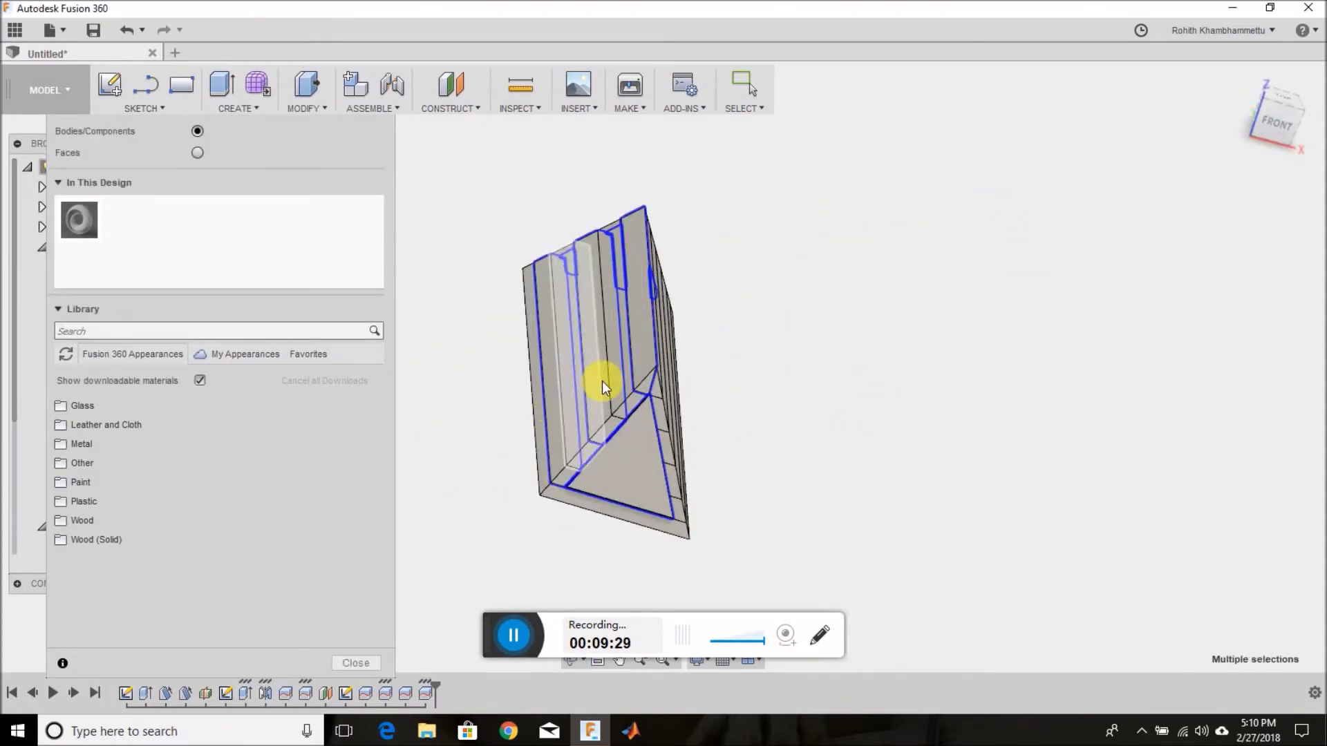
{"action": "middle_click_drag", "start_coordinate": [551, 408], "coordinate": [676, 325], "text": "shift"}
{"action": "left_click", "coordinate": [636, 367]}
{"action": "left_click", "coordinate": [60, 406]}
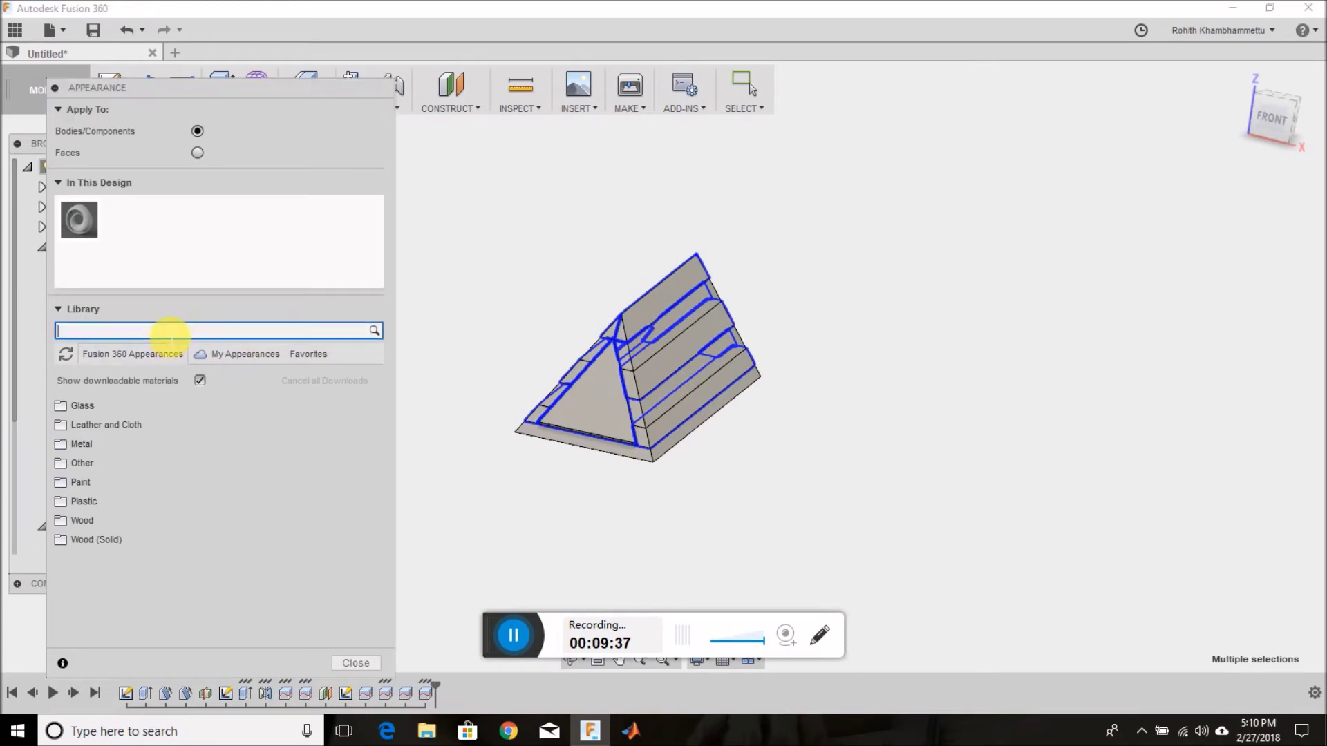
{"action": "left_click", "coordinate": [76, 463]}
{"action": "left_click_drag", "start_coordinate": [99, 494], "coordinate": [584, 400]}
{"action": "mouse_move", "coordinate": [583, 400]}
{"action": "middle_mouse_down", "text": "shift"}
{"action": "mouse_move", "coordinate": [676, 555]}
{"action": "mouse_move", "coordinate": [488, 528]}
{"action": "middle_mouse_up", "text": "shift"}
Select all bodies using Glass - Frosted, add one more strip, and hide them.
{"action": "right_click", "coordinate": [133, 228]}
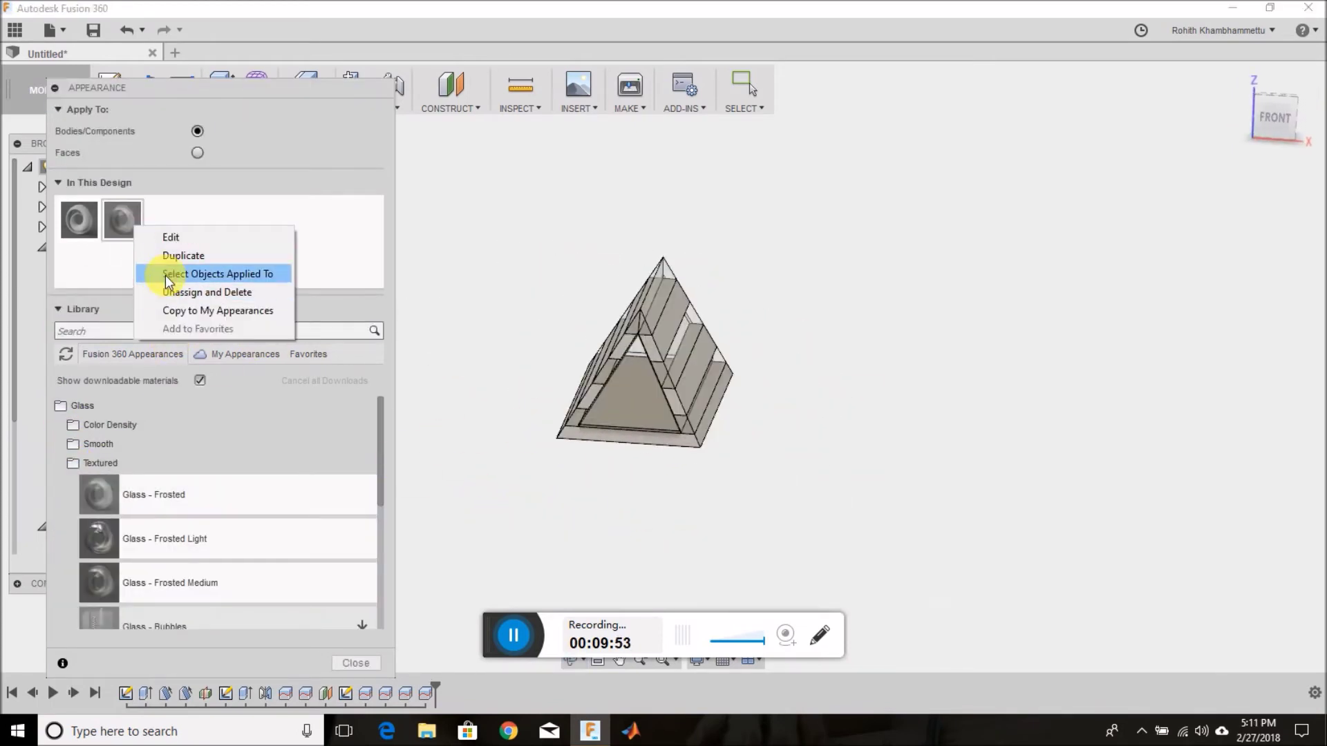
{"action": "left_click", "coordinate": [164, 275]}
{"action": "key", "text": "Escape"}
{"action": "mouse_move", "coordinate": [438, 350]}
{"action": "middle_mouse_down", "text": "shift"}
{"action": "mouse_move", "coordinate": [640, 281]}
{"action": "mouse_move", "coordinate": [650, 298]}
{"action": "middle_mouse_up", "text": "shift"}
{"action": "left_click", "coordinate": [716, 391], "text": "ctrl"}
{"action": "middle_click_drag", "start_coordinate": [528, 347], "coordinate": [595, 325], "text": "shift"}
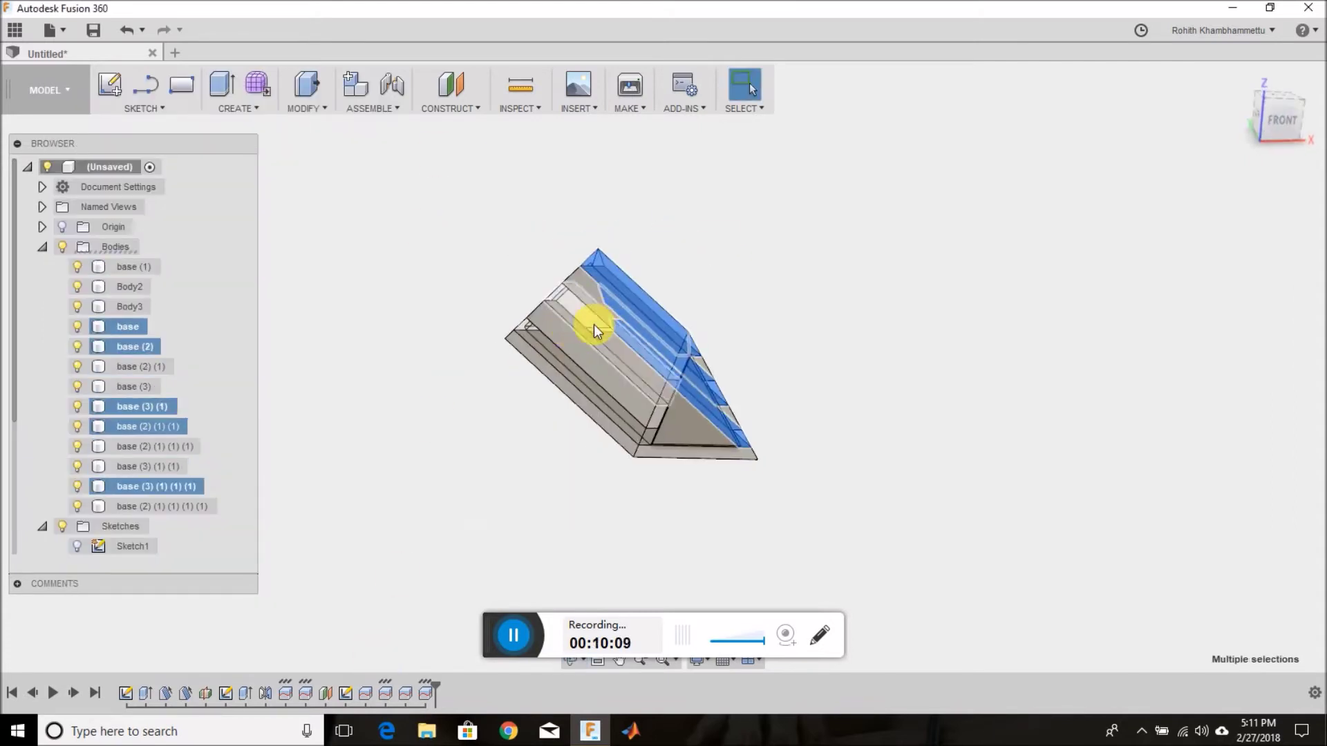
{"action": "key", "text": "v"}
{"action": "mouse_move", "coordinate": [424, 305]}
{"action": "middle_mouse_down", "text": "shift"}
{"action": "mouse_move", "coordinate": [394, 305]}
{"action": "mouse_move", "coordinate": [846, 252]}
{"action": "mouse_move", "coordinate": [813, 269]}
{"action": "middle_mouse_up", "text": "shift"}
Hide Body2 and Body3 and apply Bamboo Light - Semigloss wood to the remaining strips.
{"action": "left_click", "coordinate": [813, 269], "text": "ctrl"}
{"action": "key", "text": "v"}
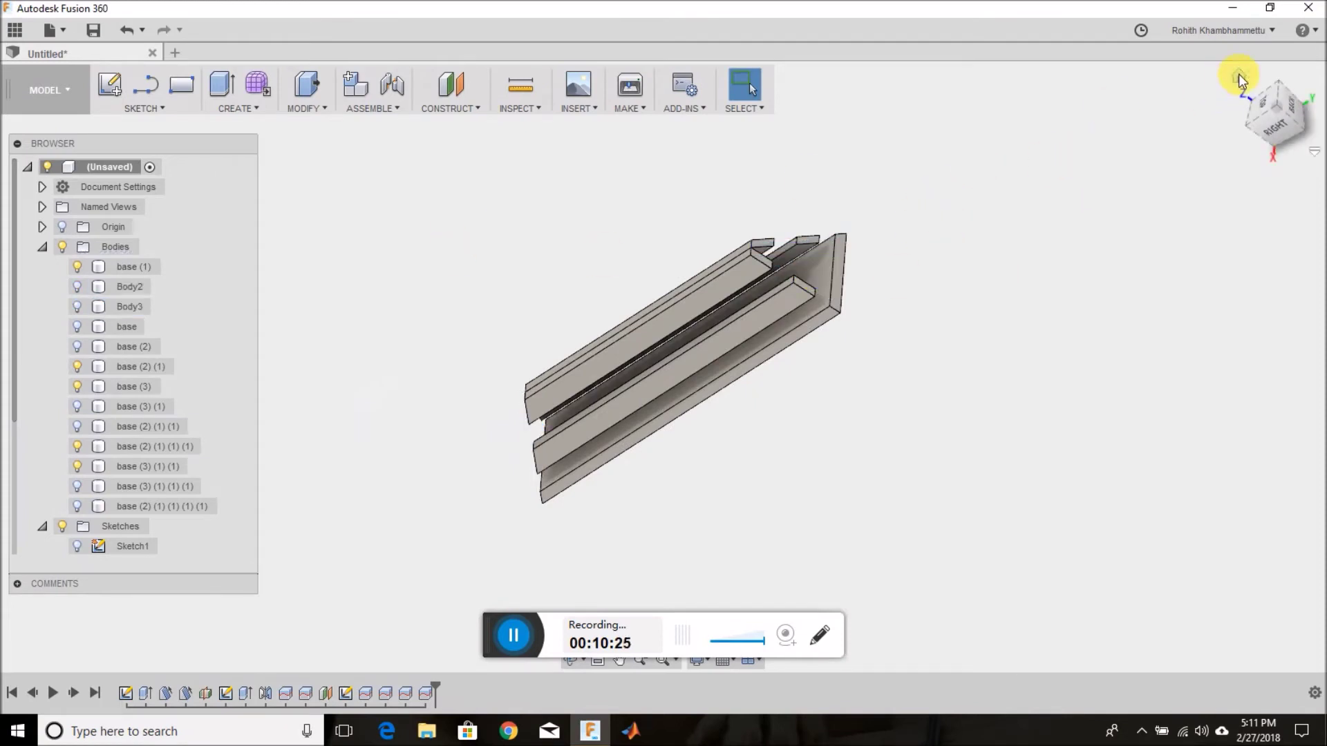
{"action": "left_click", "coordinate": [1239, 78]}
{"action": "key", "text": "a"}
{"action": "left_click", "coordinate": [67, 423]}
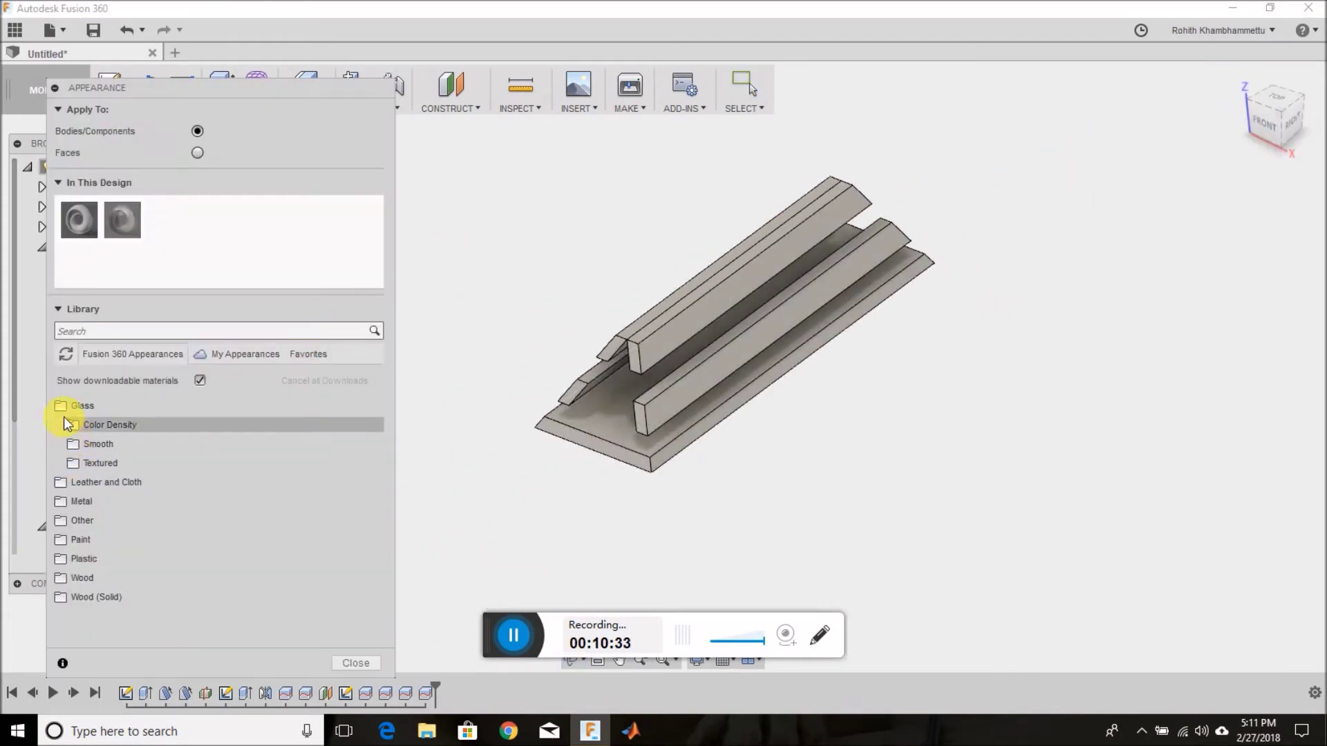
{"action": "left_click", "coordinate": [68, 577]}
{"action": "left_click_drag", "start_coordinate": [118, 609], "coordinate": [694, 268]}
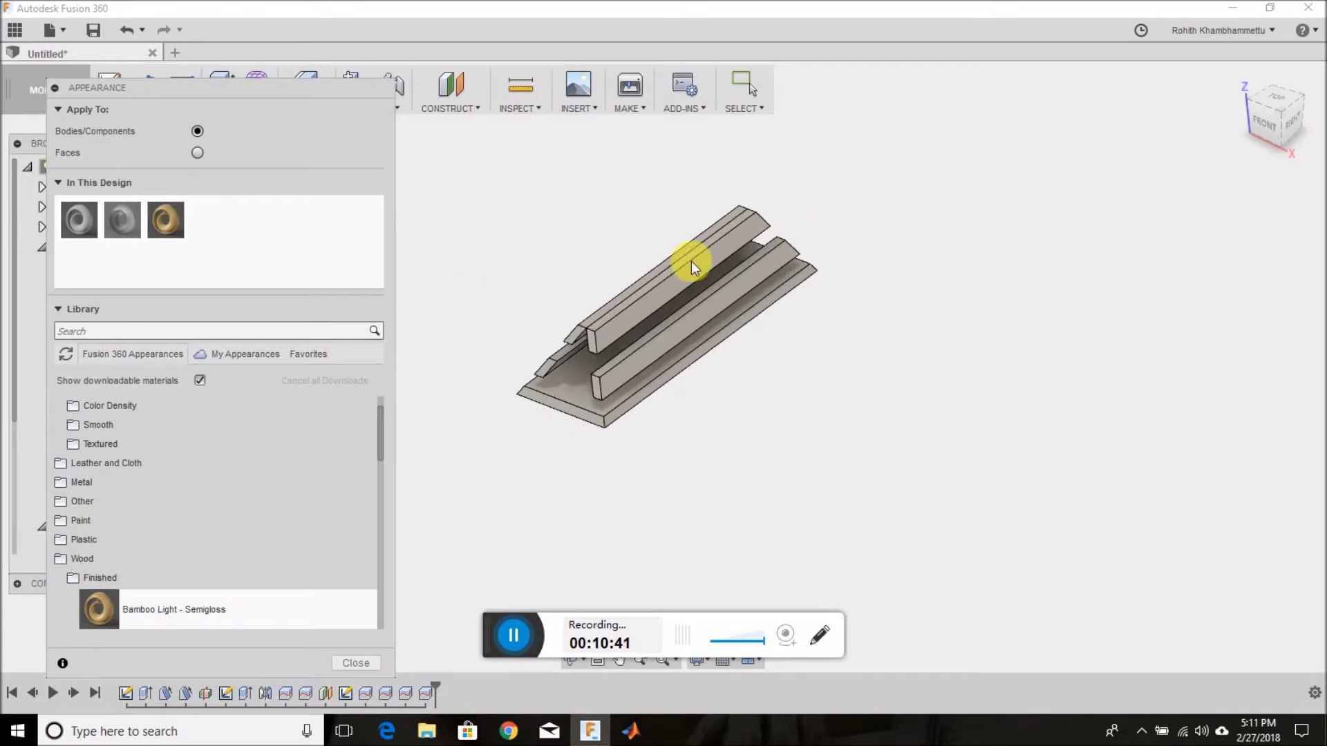
{"action": "left_click_drag", "start_coordinate": [169, 225], "coordinate": [622, 326]}
{"action": "mouse_move", "coordinate": [489, 459]}
{"action": "middle_mouse_down", "text": "shift"}
{"action": "mouse_move", "coordinate": [551, 447]}
{"action": "mouse_move", "coordinate": [524, 433]}
{"action": "middle_mouse_up", "text": "shift"}
Hide the rail strips, select the bottom board edge-on, and start a midplane.
{"action": "left_click", "coordinate": [354, 663]}
{"action": "left_click", "coordinate": [666, 293]}
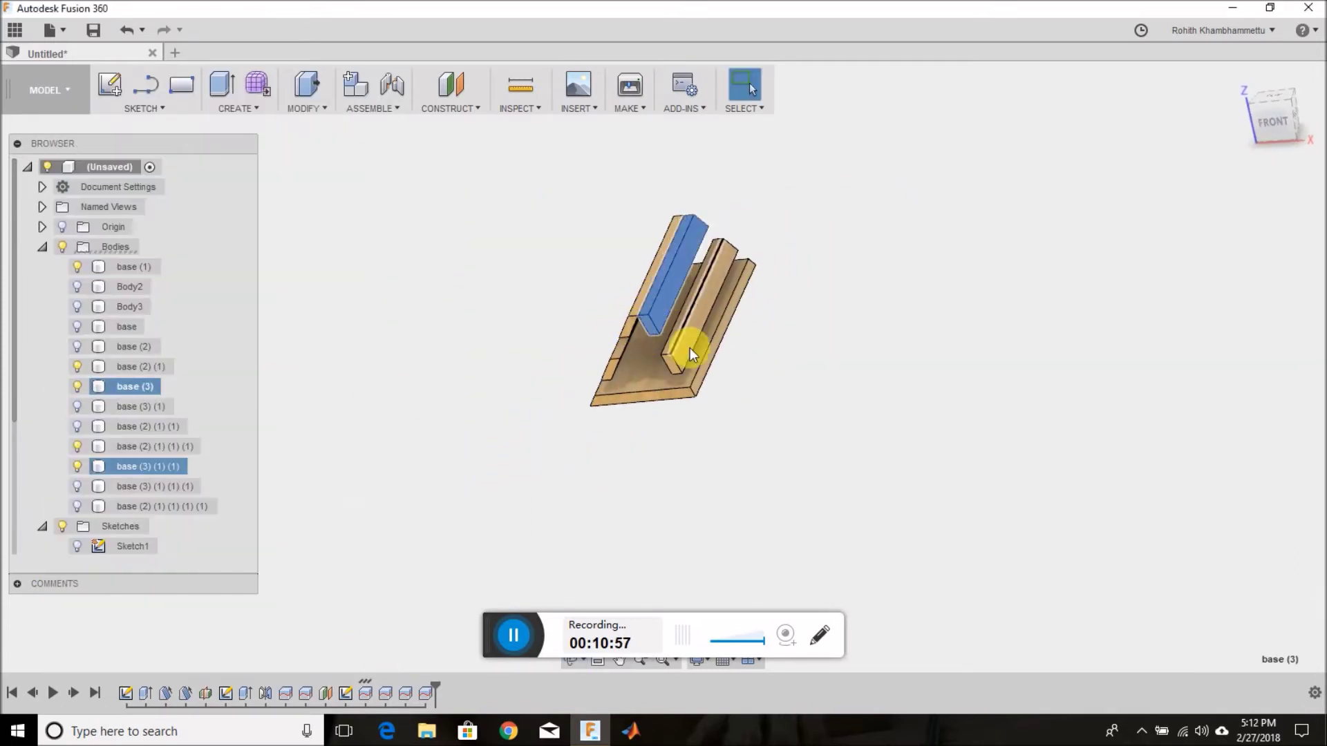
{"action": "left_click", "coordinate": [743, 108]}
{"action": "left_click", "coordinate": [779, 184]}
{"action": "left_click", "coordinate": [705, 269]}
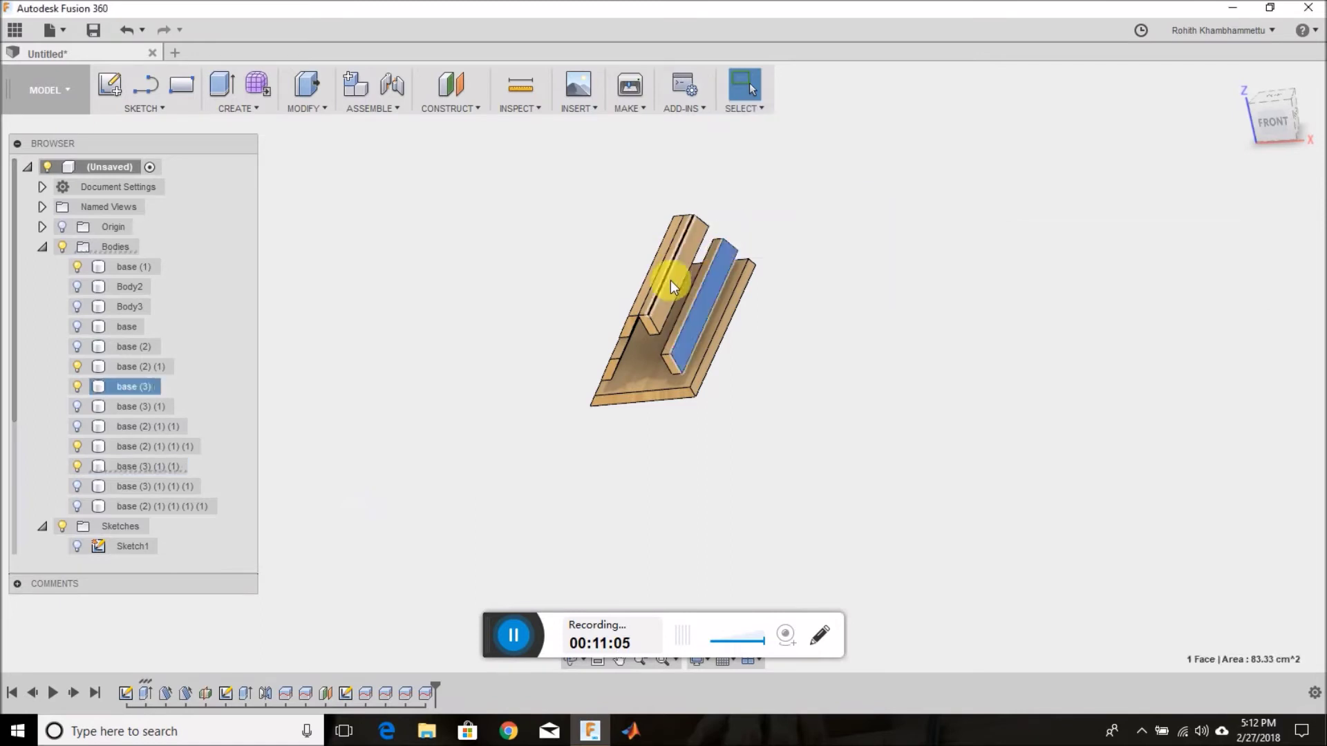
{"action": "left_click", "coordinate": [131, 368]}
{"action": "left_click", "coordinate": [76, 367]}
{"action": "middle_click_drag", "start_coordinate": [295, 373], "coordinate": [465, 308], "text": "shift"}
{"action": "left_click", "coordinate": [450, 97]}
{"action": "left_click", "coordinate": [485, 188]}
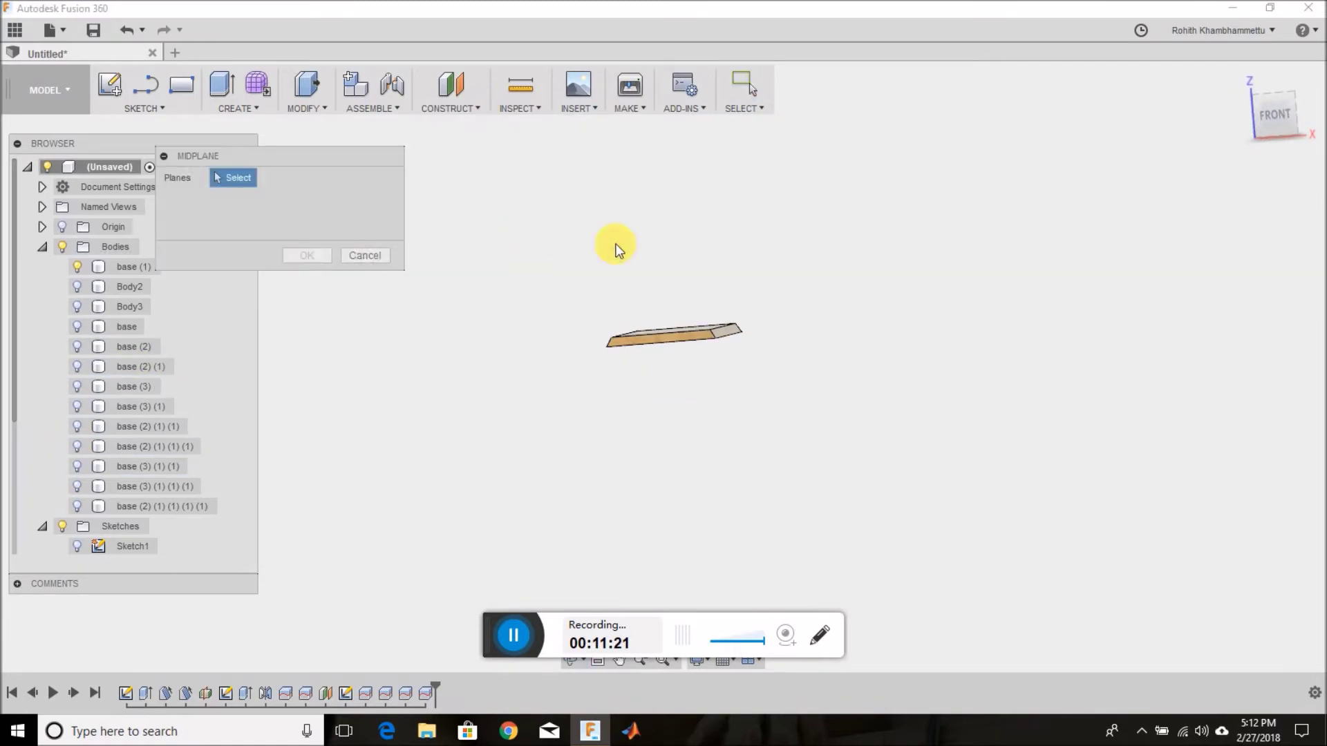
Create a midplane between the bottom board's two opposite faces.
{"action": "middle_click_drag", "start_coordinate": [529, 217], "coordinate": [749, 391], "text": "shift"}
{"action": "left_click", "coordinate": [749, 391]}
{"action": "left_click", "coordinate": [707, 355]}
{"action": "mouse_move", "coordinate": [414, 272]}
{"action": "middle_mouse_down", "text": "shift"}
{"action": "mouse_move", "coordinate": [670, 379]}
{"action": "mouse_move", "coordinate": [765, 391]}
{"action": "middle_mouse_up", "text": "shift"}
{"action": "scroll", "coordinate": [694, 491], "scroll_direction": "up", "scroll_amount": 2}
{"action": "key", "text": "Return"}
Sketch on the midplane, project the board's top edge, and show only the small triangle body.
{"action": "right_click", "coordinate": [609, 377]}
{"action": "left_click", "coordinate": [636, 444]}
{"action": "key", "text": "p"}
{"action": "left_click", "coordinate": [652, 484]}
{"action": "left_click", "coordinate": [301, 255]}
{"action": "left_click", "coordinate": [77, 306]}
{"action": "left_click", "coordinate": [77, 287]}
{"action": "left_click", "coordinate": [78, 346]}
Project the triangle's bottom edge, hide base (2), and draw a vertical line between midpoints.
{"action": "key", "text": "p"}
{"action": "left_click", "coordinate": [615, 305]}
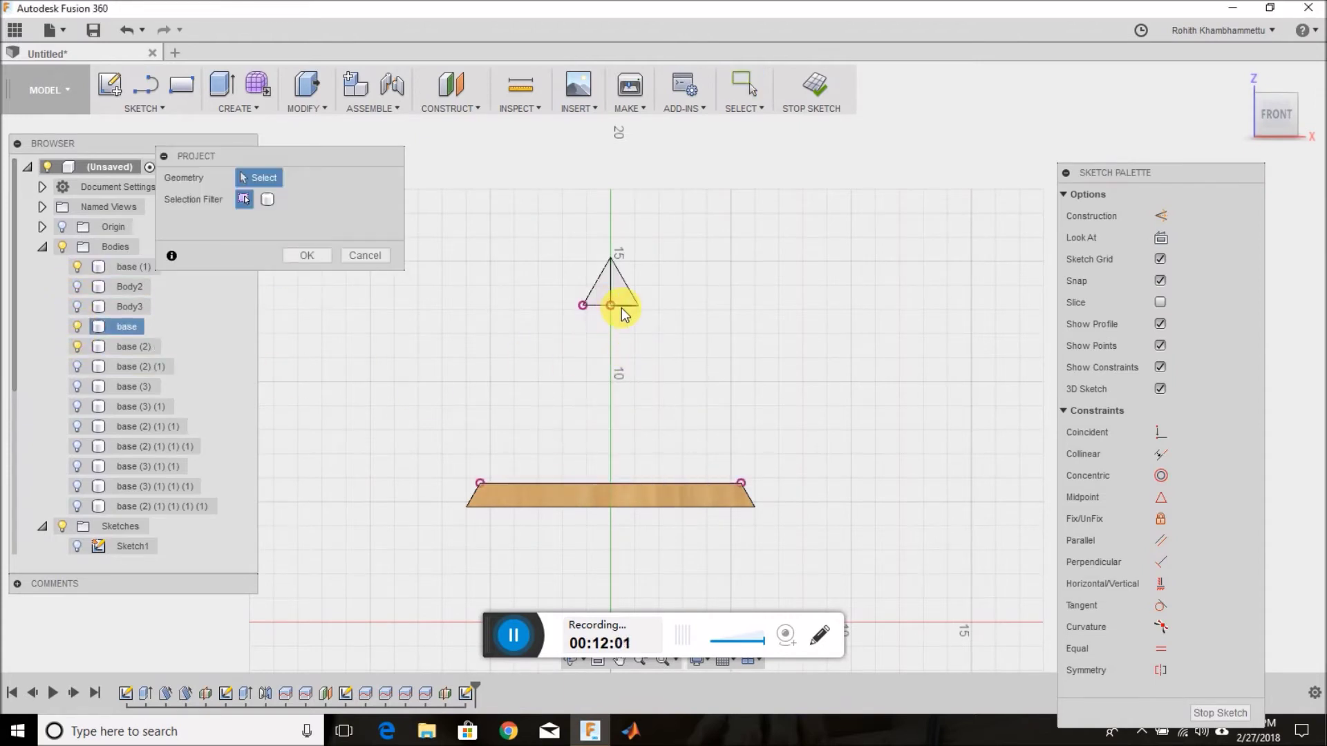
{"action": "left_click", "coordinate": [308, 256]}
{"action": "left_click", "coordinate": [77, 346]}
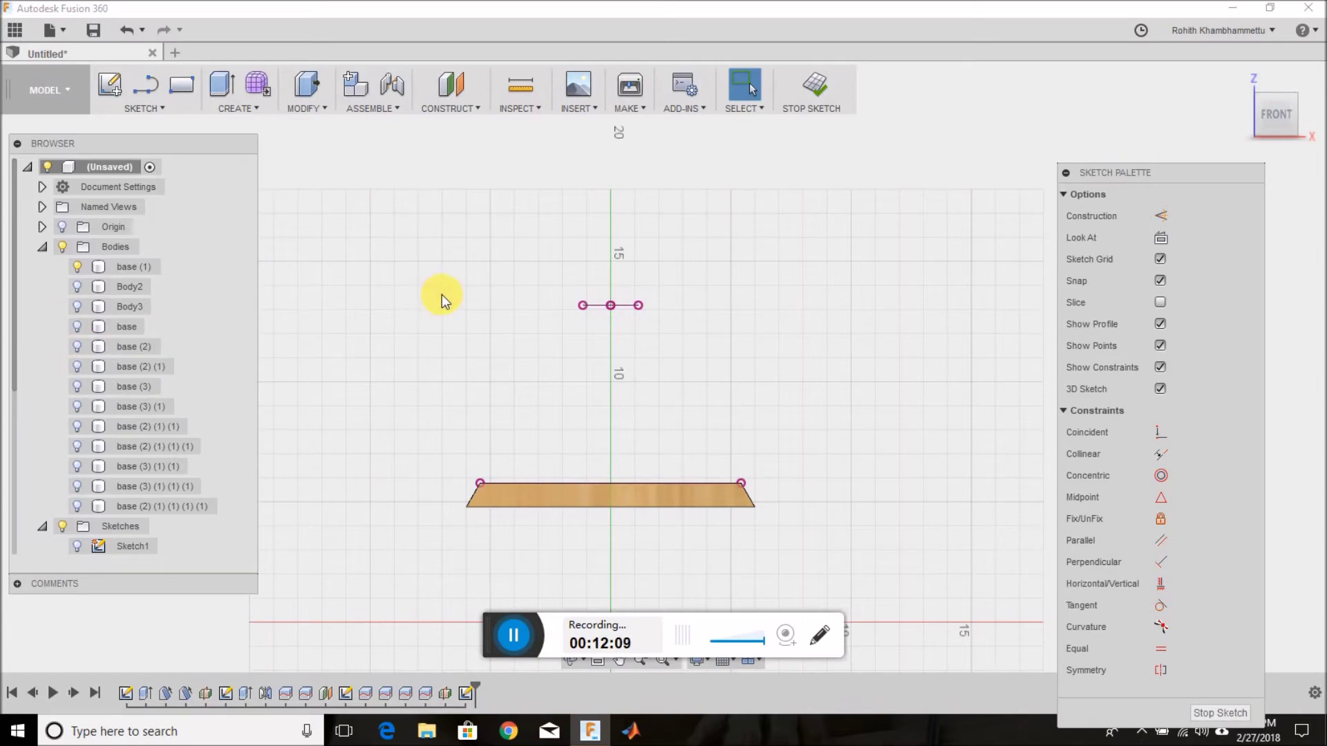
{"action": "left_click", "coordinate": [609, 483]}
{"action": "double_click", "coordinate": [610, 305]}
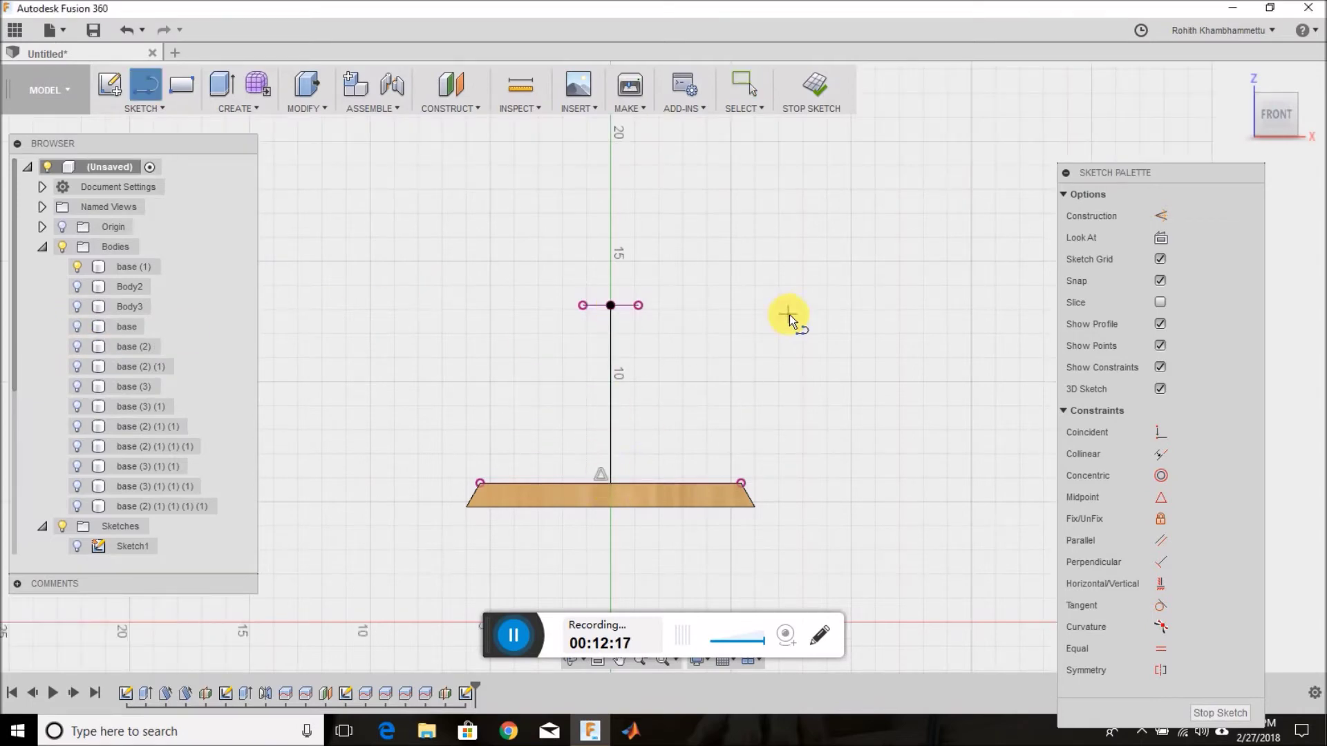
Draw a 3 cm circle and offset it 0.5 to form a ring.
{"action": "key", "text": "c"}
{"action": "type", "text": "3"}
{"action": "key", "text": "Return"}
{"action": "key", "text": "Escape"}
{"action": "key", "text": "o"}
{"action": "left_click", "coordinate": [657, 399]}
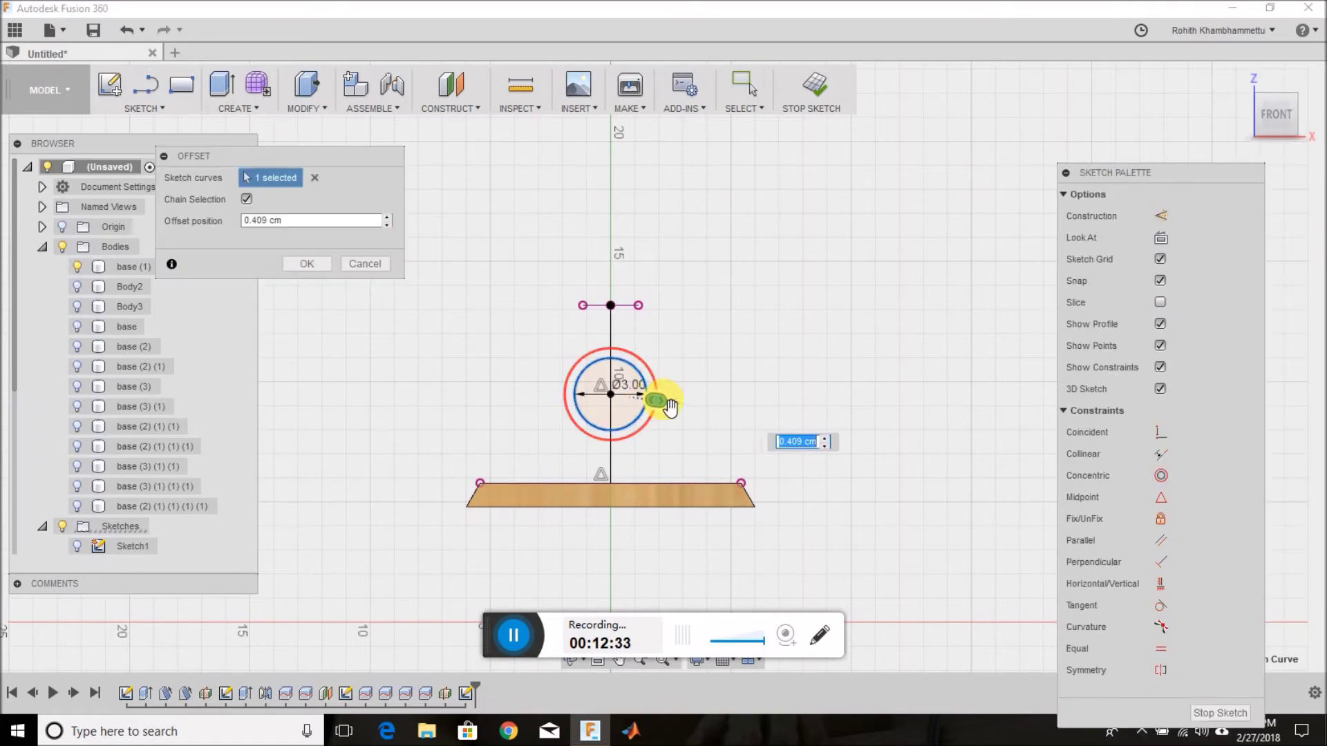
{"action": "key", "text": "Return"}
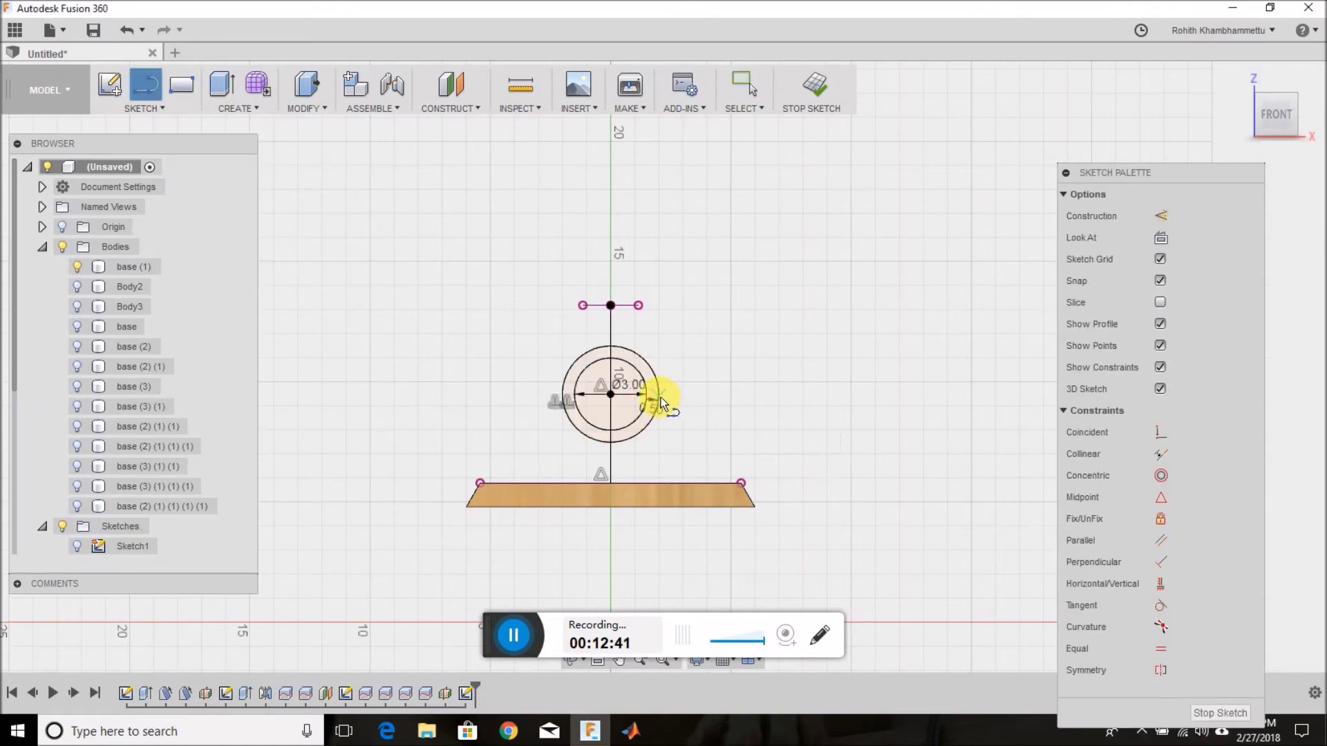
{"action": "scroll", "coordinate": [580, 405], "scroll_direction": "up", "scroll_amount": 4}
Draw two side lines from the outer circle down to the base and trim its upper arc.
{"action": "key", "text": "l"}
{"action": "left_click", "coordinate": [753, 385]}
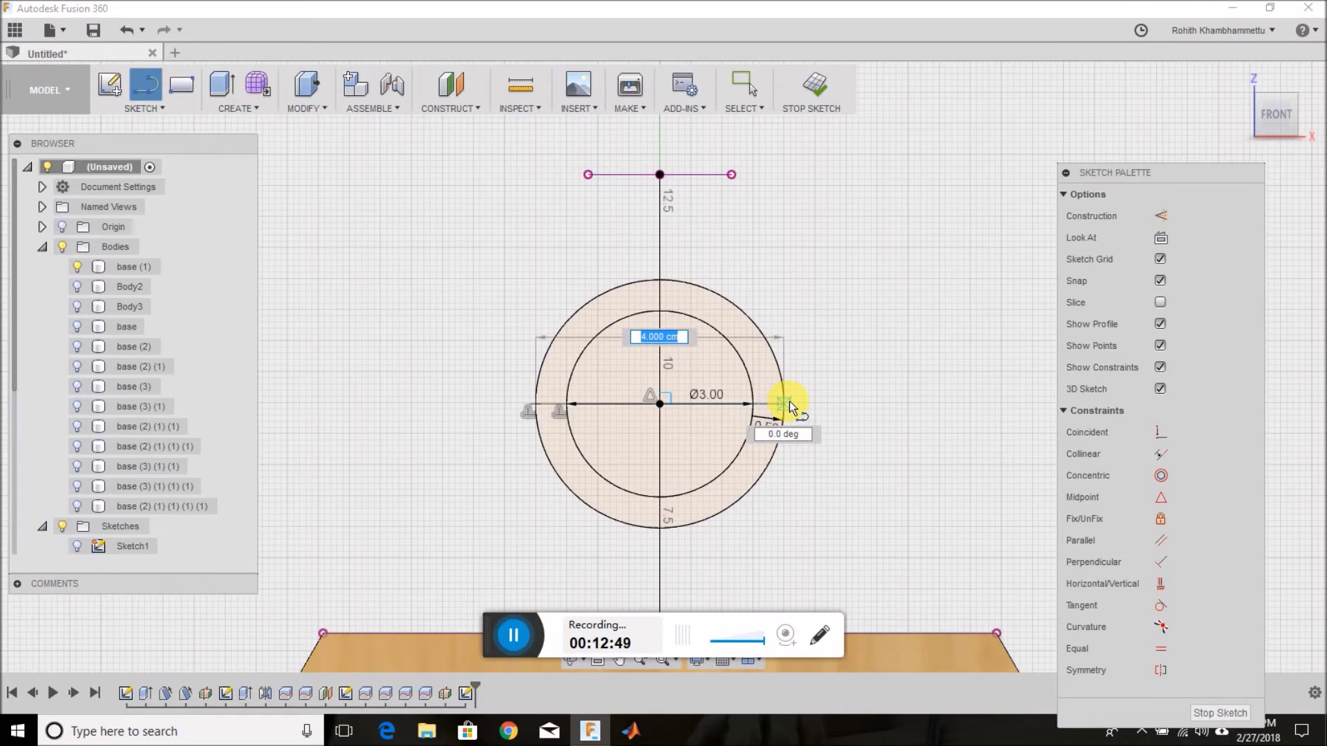
{"action": "scroll", "coordinate": [795, 488], "scroll_direction": "down", "scroll_amount": 4}
{"action": "double_click", "coordinate": [785, 512]}
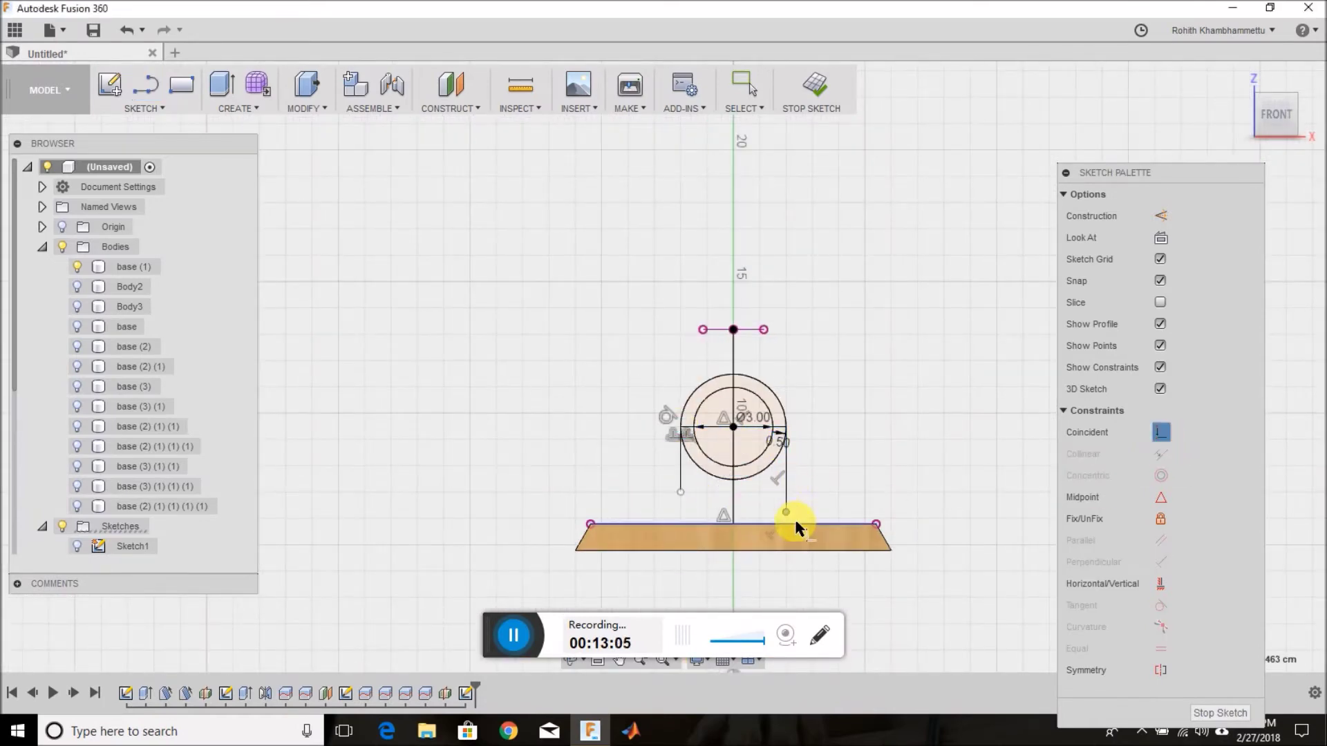
{"action": "left_click", "coordinate": [682, 524]}
{"action": "left_click", "coordinate": [711, 383]}
{"action": "scroll", "coordinate": [570, 383], "scroll_direction": "up", "scroll_amount": 2}
{"action": "scroll", "coordinate": [573, 428], "scroll_direction": "down", "scroll_amount": 3}
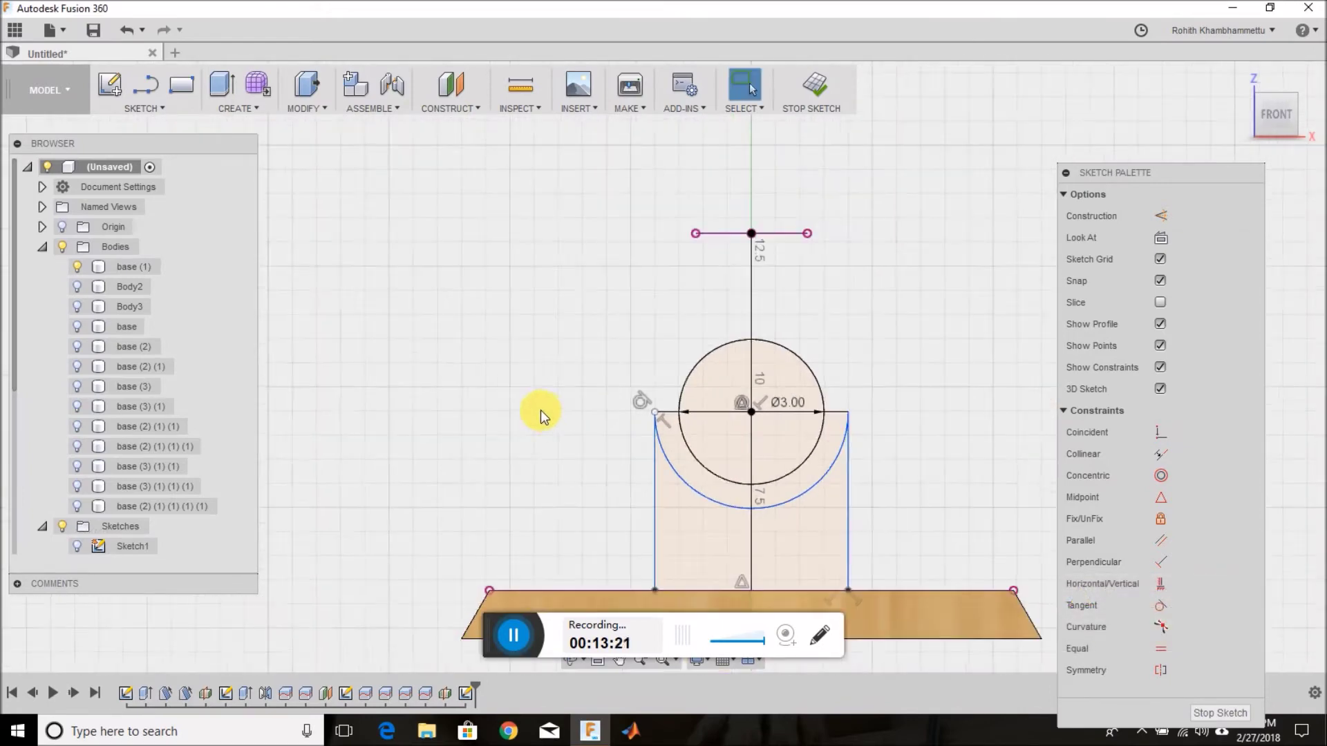
Select the circle and cradle profiles for a symmetric extrusion.
{"action": "key", "text": "e"}
{"action": "left_click", "coordinate": [615, 356]}
{"action": "left_click", "coordinate": [605, 396]}
{"action": "left_click", "coordinate": [313, 221]}
{"action": "left_click", "coordinate": [302, 283]}
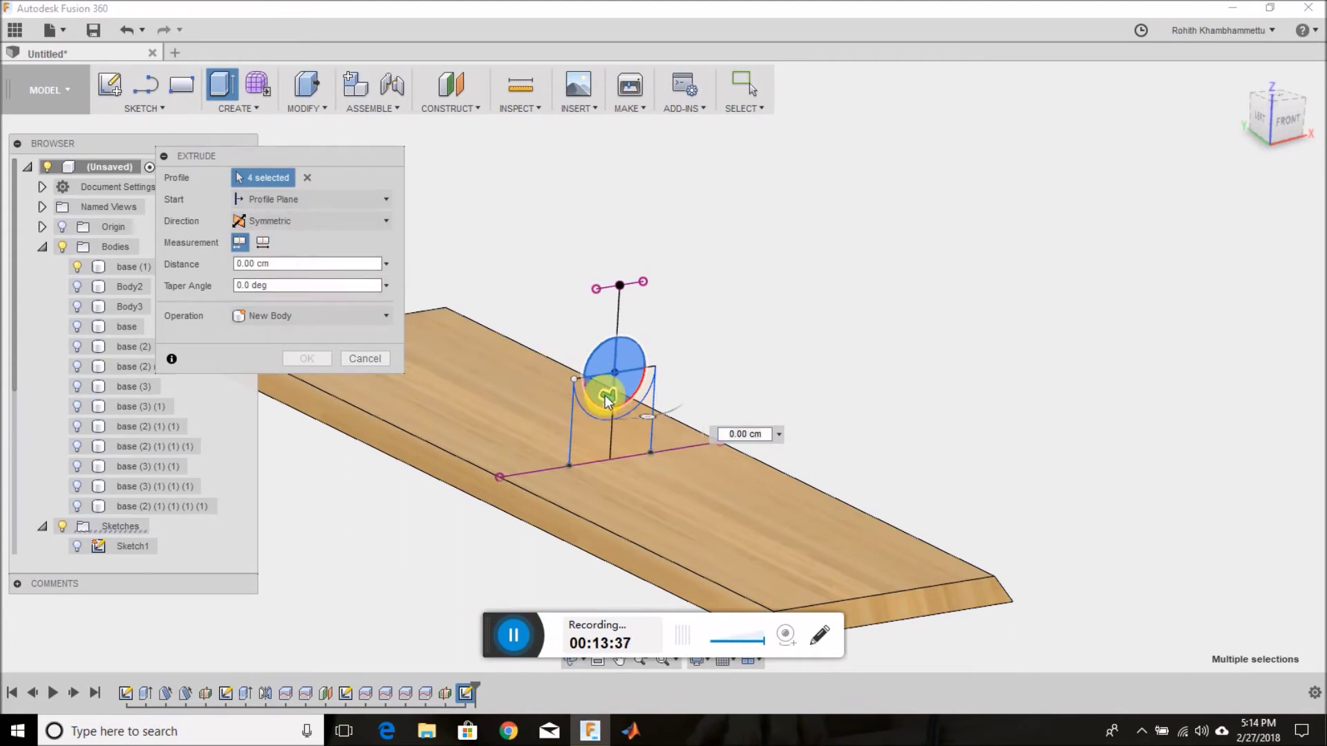
Extrude the lamp circle symmetrically to about 11 cm to form the cylinder.
{"action": "left_click_drag", "start_coordinate": [647, 416], "coordinate": [735, 458]}
{"action": "middle_click_drag", "start_coordinate": [734, 459], "coordinate": [903, 388], "text": "shift"}
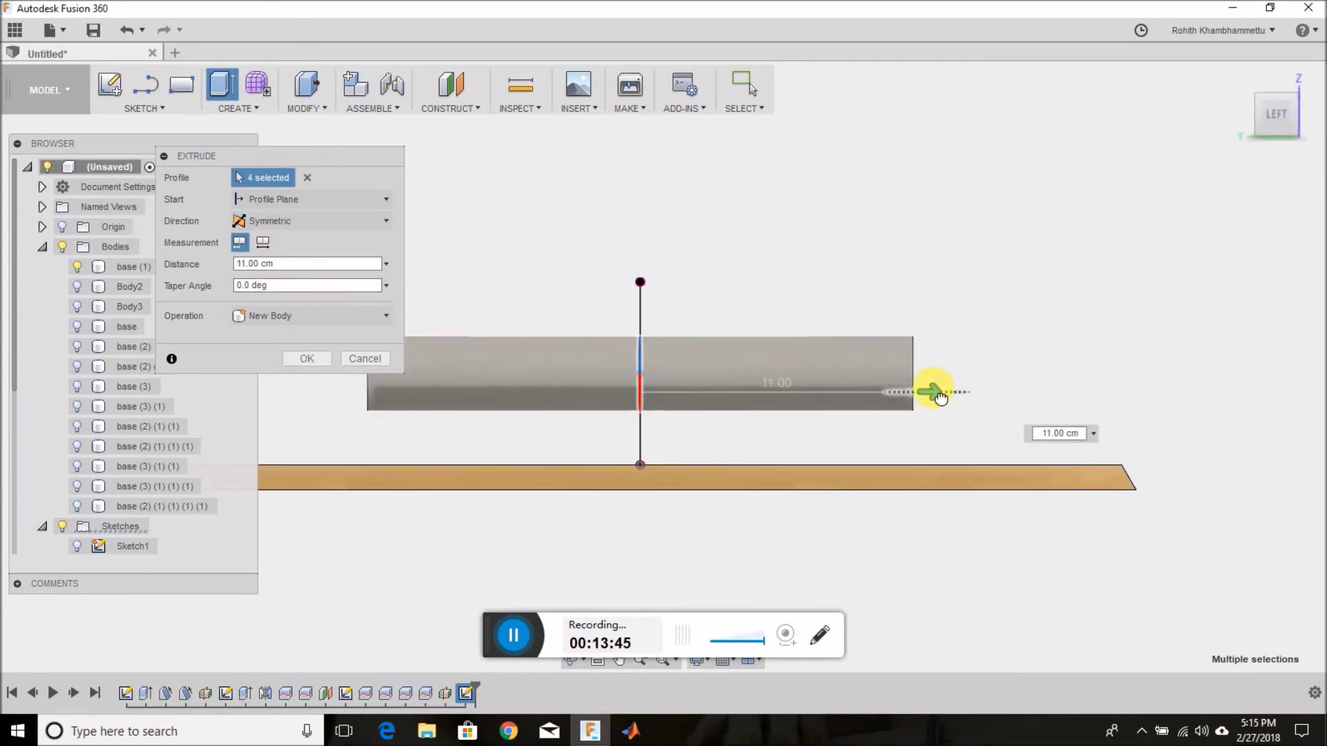
{"action": "key", "text": "Return"}
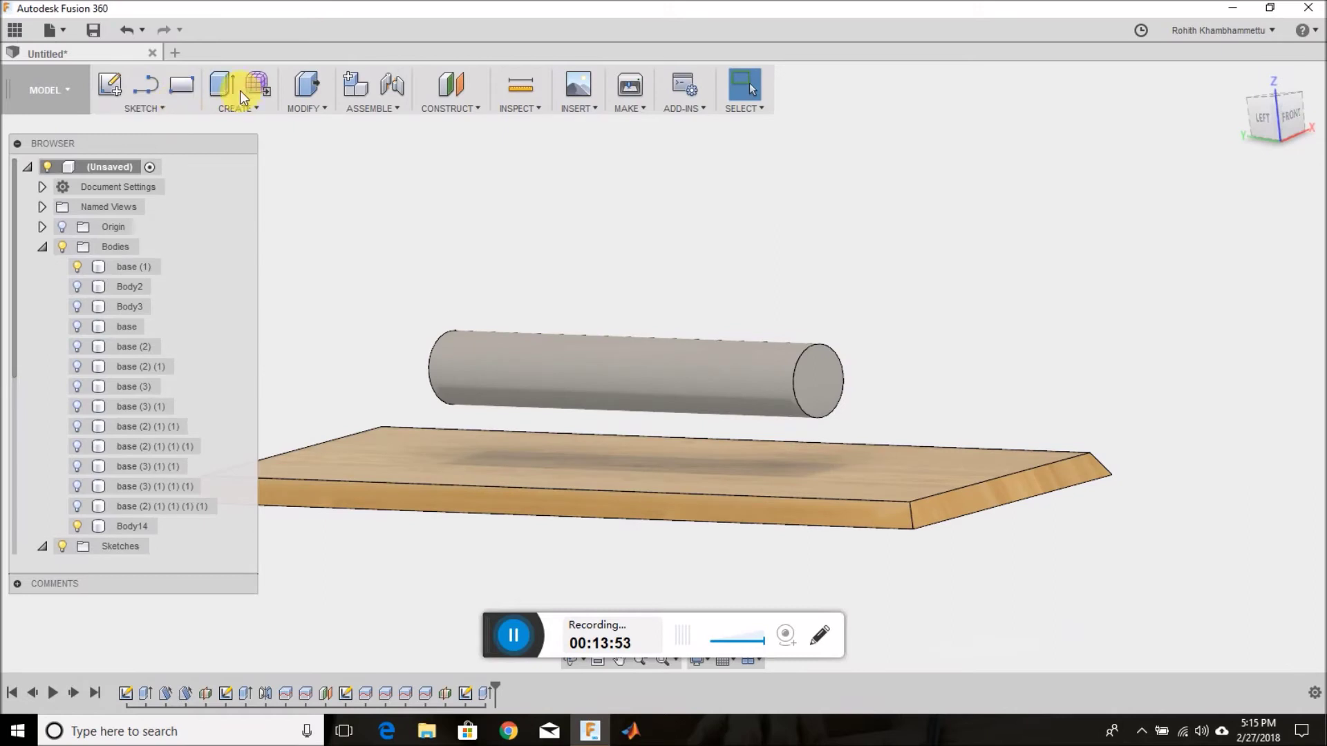
Extrude the Sketch4 cradle profile 1 cm as a new body with a 6 cm start offset.
{"action": "left_click", "coordinate": [235, 90]}
{"action": "scroll", "coordinate": [72, 544], "scroll_direction": "down", "scroll_amount": 5}
{"action": "left_click", "coordinate": [636, 442]}
{"action": "scroll", "coordinate": [641, 448], "scroll_direction": "down", "scroll_amount": 4}
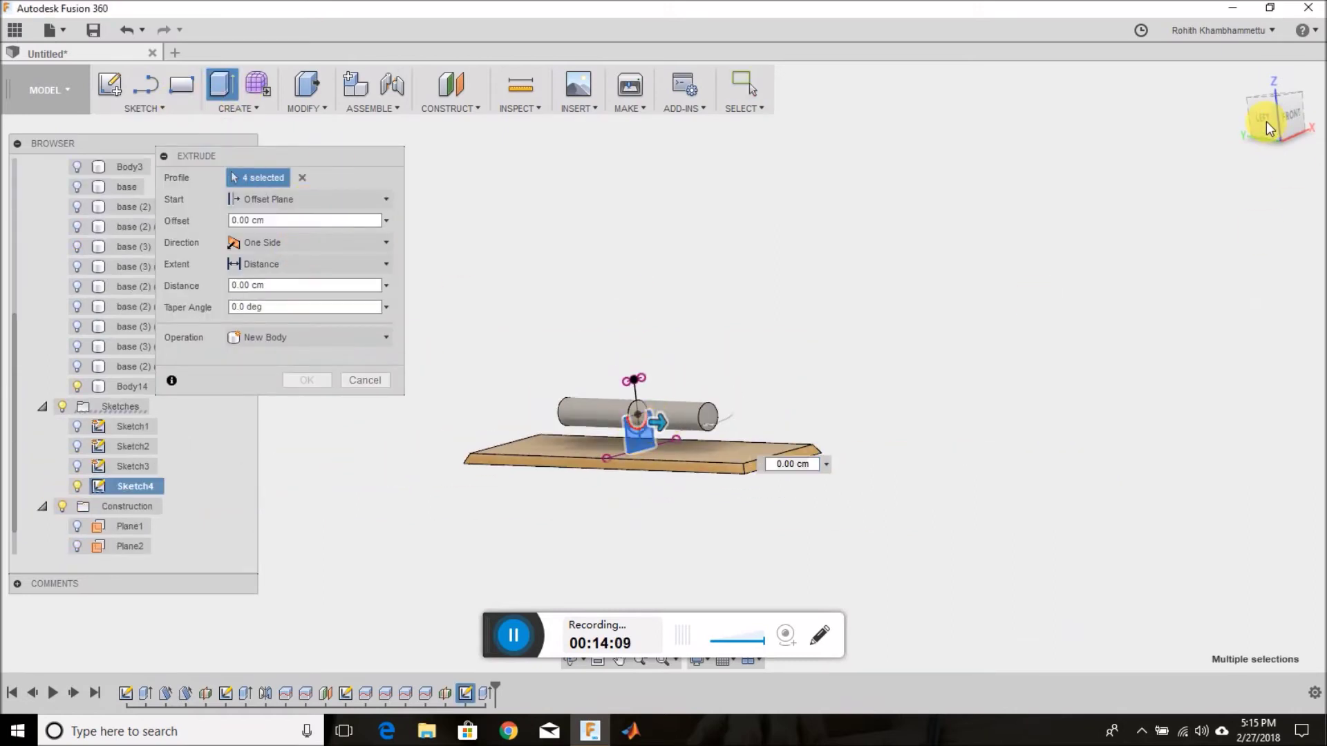
{"action": "left_click", "coordinate": [1269, 128]}
{"action": "left_click", "coordinate": [304, 220]}
{"action": "type", "text": "6"}
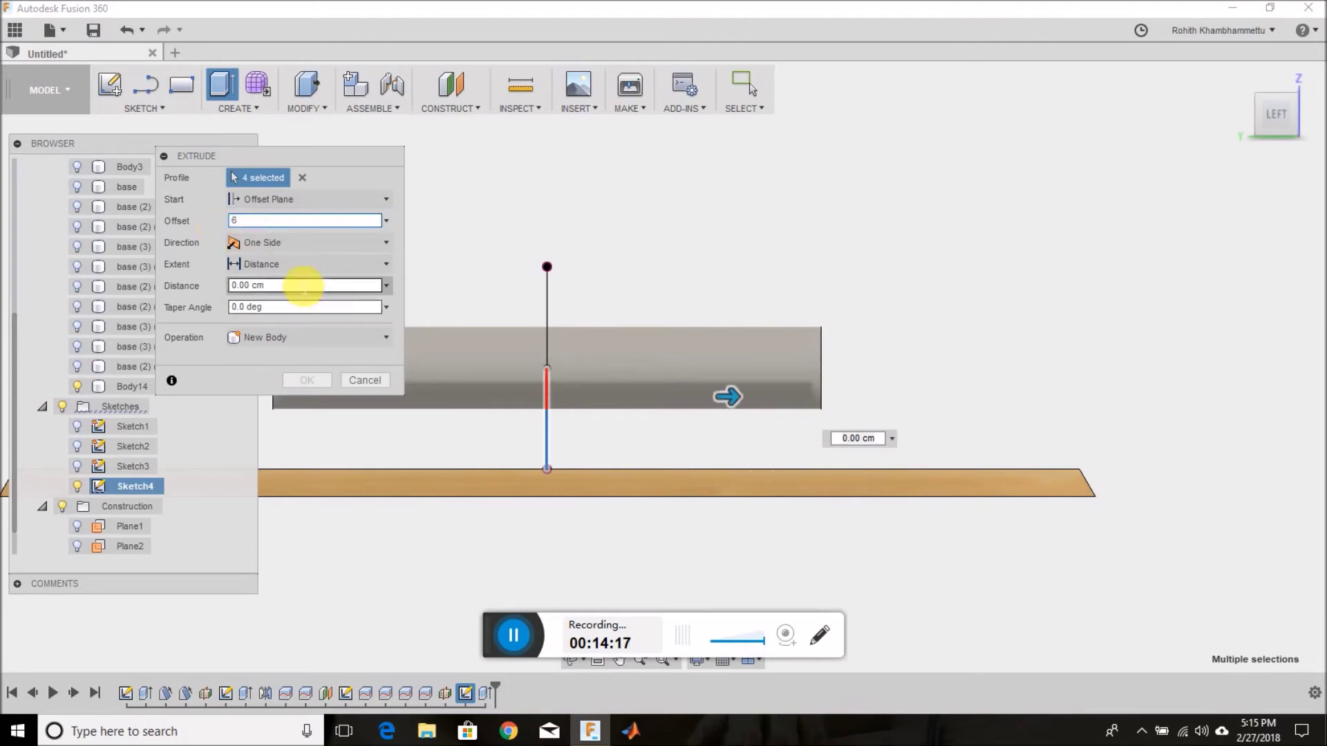
{"action": "left_click", "coordinate": [304, 285]}
{"action": "type", "text": "1"}
{"action": "left_click", "coordinate": [386, 337]}
{"action": "middle_click_drag", "start_coordinate": [805, 296], "coordinate": [442, 373], "text": "shift"}
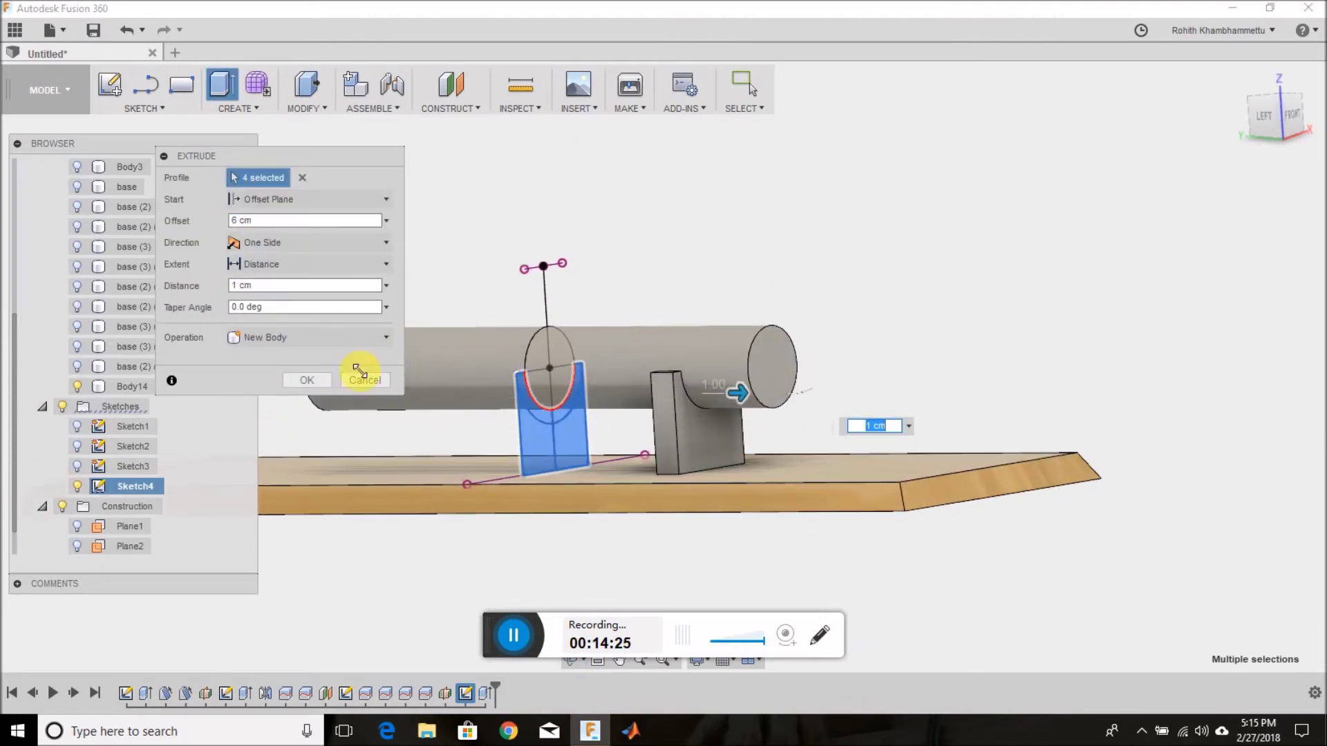
{"action": "key", "text": "Return"}
Mirror the support body across the lamp's centre plane to the other end.
{"action": "left_click", "coordinate": [235, 108]}
{"action": "left_click", "coordinate": [275, 450]}
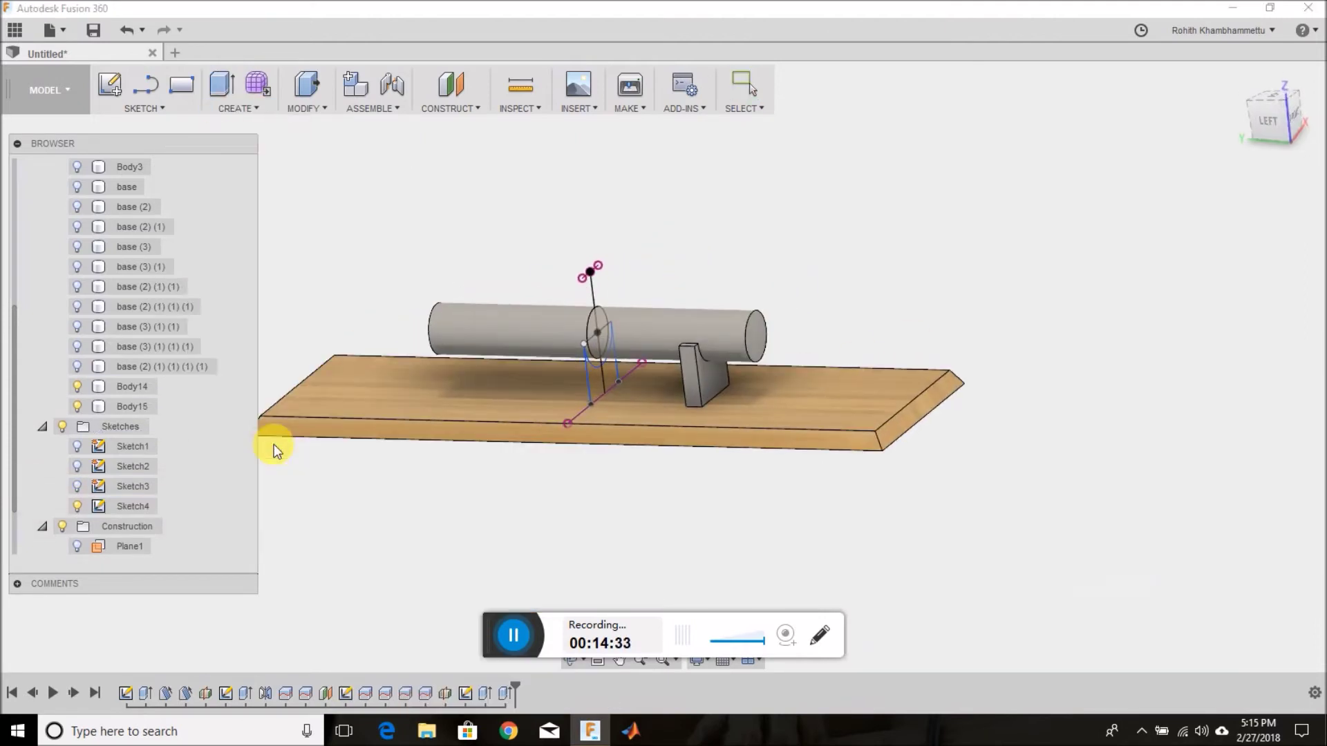
{"action": "left_click", "coordinate": [704, 369]}
{"action": "left_click", "coordinate": [267, 219]}
{"action": "left_click", "coordinate": [129, 546]}
{"action": "key", "text": "Return"}
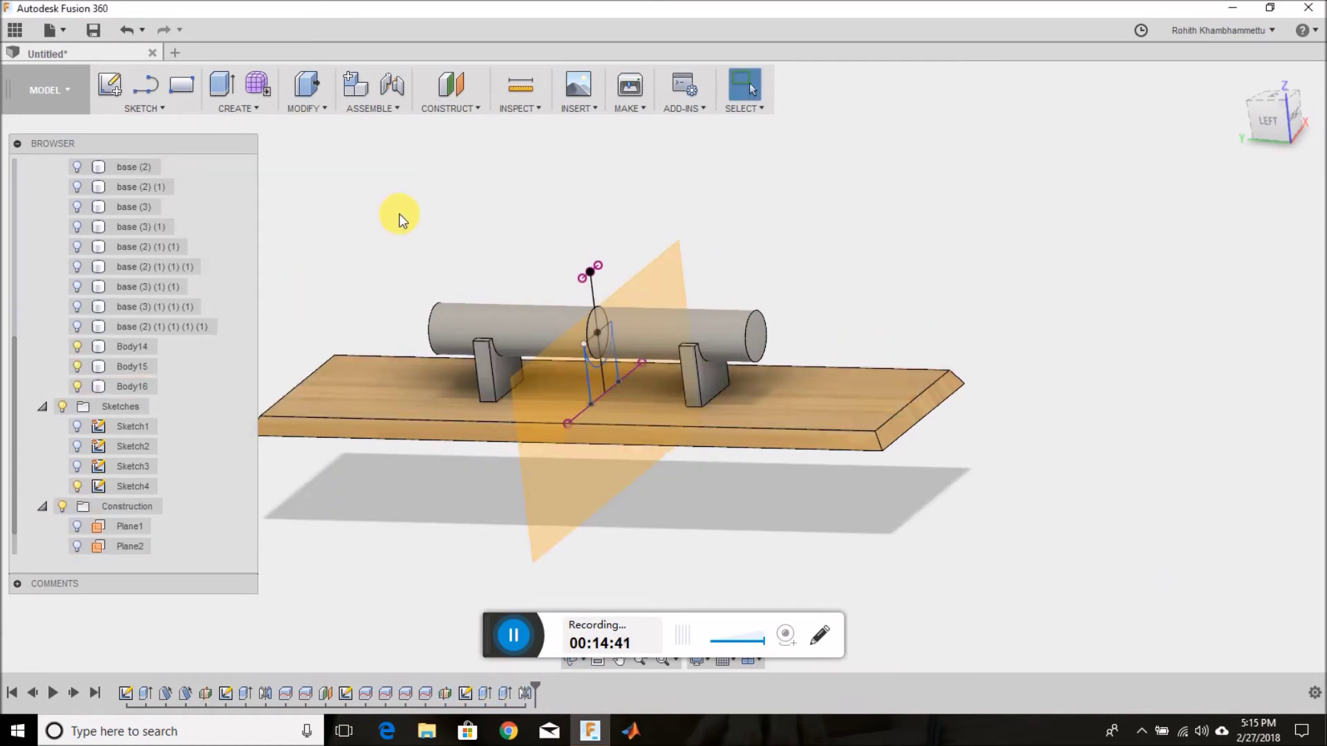
{"action": "scroll", "coordinate": [401, 219], "scroll_direction": "down", "scroll_amount": 2}
Apply an Other > Emissive bulb appearance to the lamp cylinder.
{"action": "key", "text": "a"}
{"action": "scroll", "coordinate": [66, 449], "scroll_direction": "up", "scroll_amount": 1}
{"action": "left_click", "coordinate": [60, 406]}
{"action": "left_click", "coordinate": [60, 524]}
{"action": "left_click", "coordinate": [61, 460]}
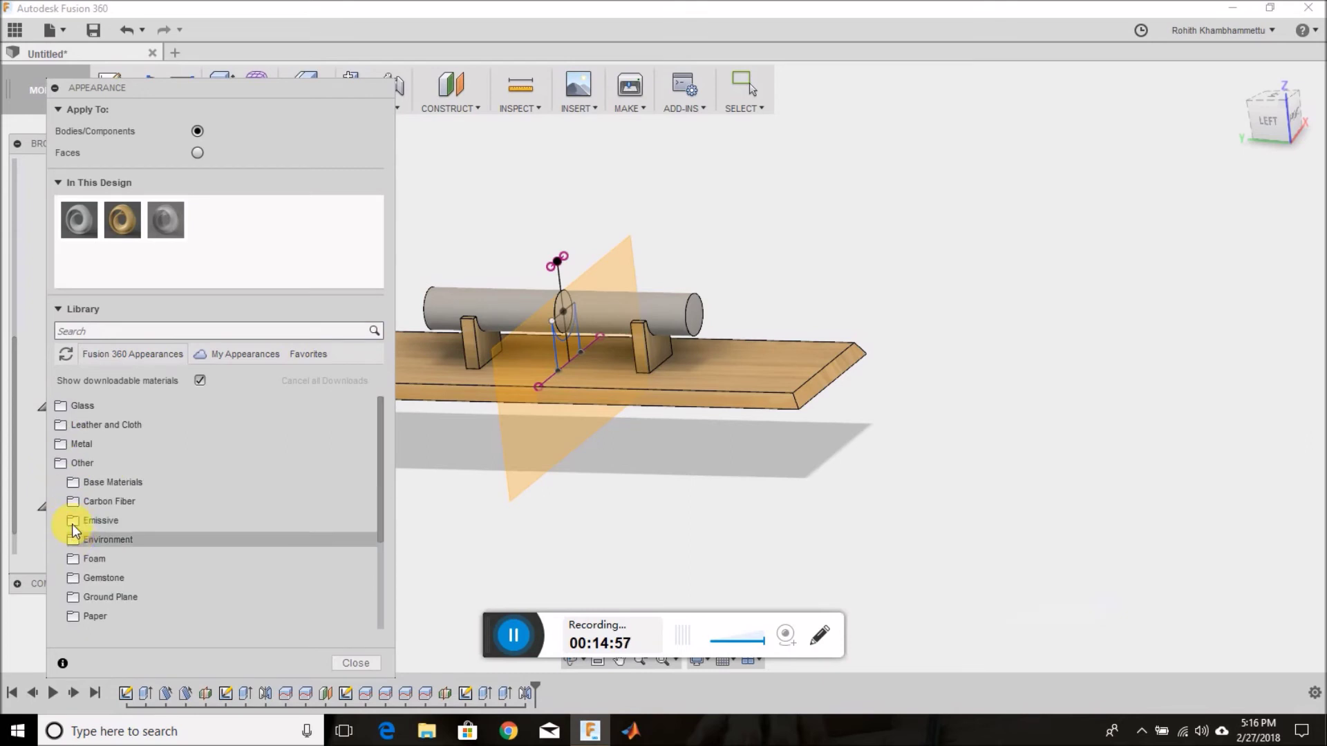
{"action": "left_click", "coordinate": [73, 522]}
{"action": "left_click_drag", "start_coordinate": [272, 88], "coordinate": [272, 1]}
{"action": "left_click_drag", "start_coordinate": [207, 135], "coordinate": [688, 304]}
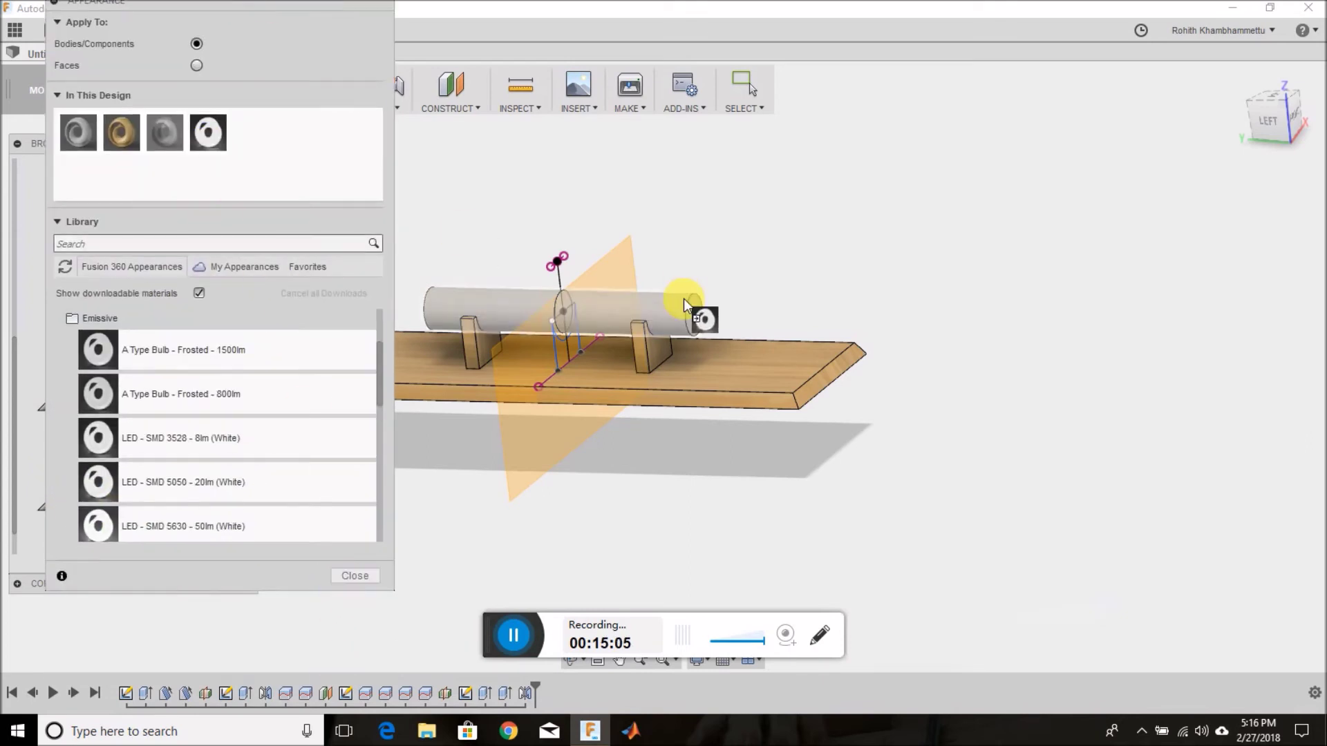
{"action": "left_click", "coordinate": [354, 575]}
Show the three hidden tent bodies again and hide all sketches.
{"action": "left_click", "coordinate": [77, 286]}
{"action": "left_click", "coordinate": [77, 226]}
{"action": "left_click", "coordinate": [75, 267]}
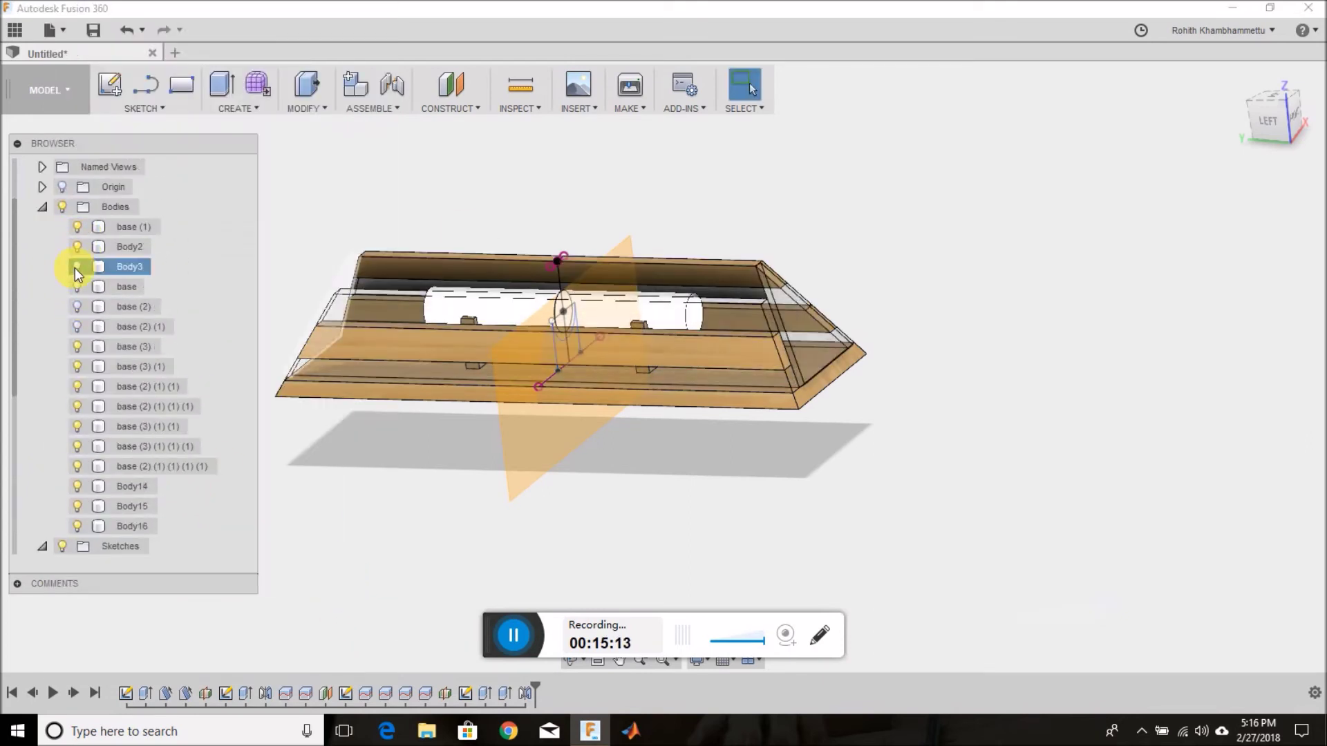
{"action": "scroll", "coordinate": [66, 449], "scroll_direction": "down", "scroll_amount": 2}
{"action": "left_click", "coordinate": [59, 445]}
{"action": "mouse_move", "coordinate": [1291, 224]}
{"action": "middle_mouse_down", "text": "shift"}
{"action": "mouse_move", "coordinate": [1131, 214]}
{"action": "mouse_move", "coordinate": [1143, 276]}
{"action": "mouse_move", "coordinate": [1182, 262]}
{"action": "mouse_move", "coordinate": [1168, 276]}
{"action": "middle_mouse_up", "text": "shift"}
Sketch a rectangle on the bottom plane and extrude it into a thin floor plate.
{"action": "left_click", "coordinate": [109, 84]}
{"action": "left_click", "coordinate": [711, 401]}
{"action": "key", "text": "r"}
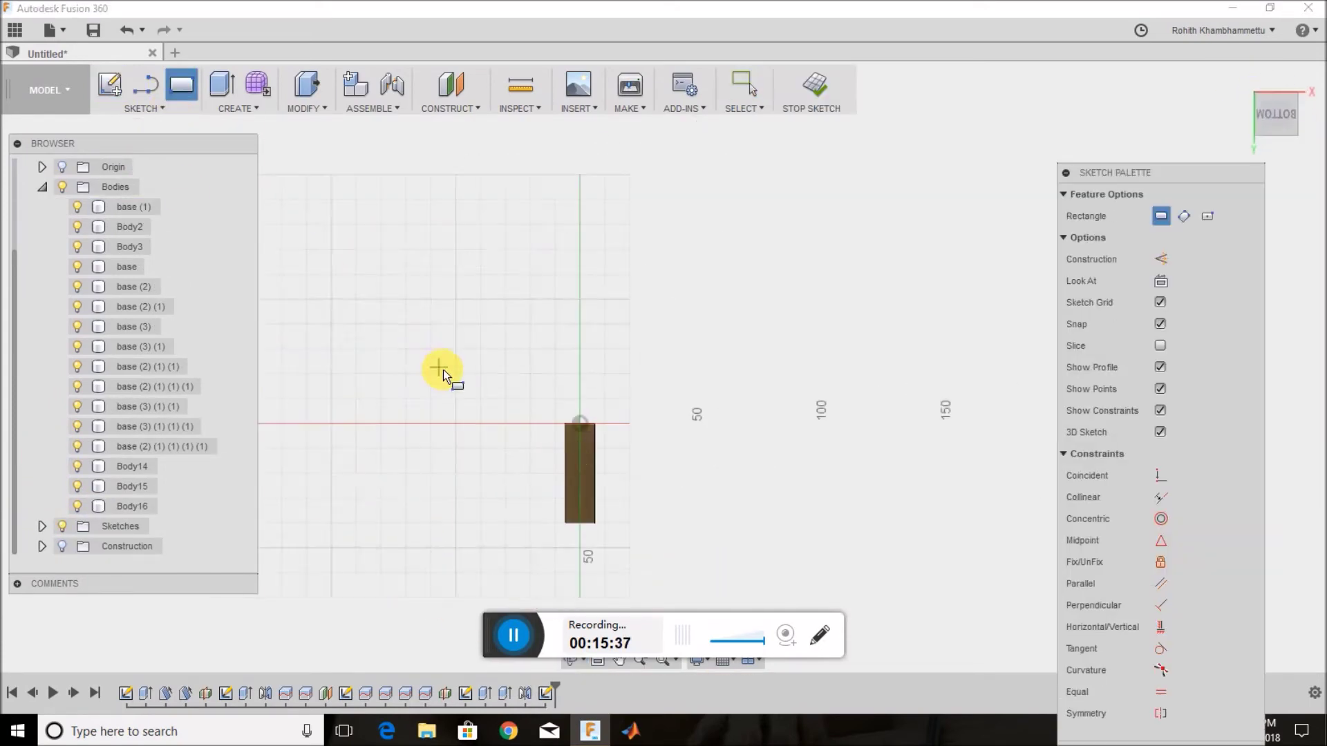
{"action": "left_click", "coordinate": [375, 249]}
{"action": "left_click", "coordinate": [785, 549]}
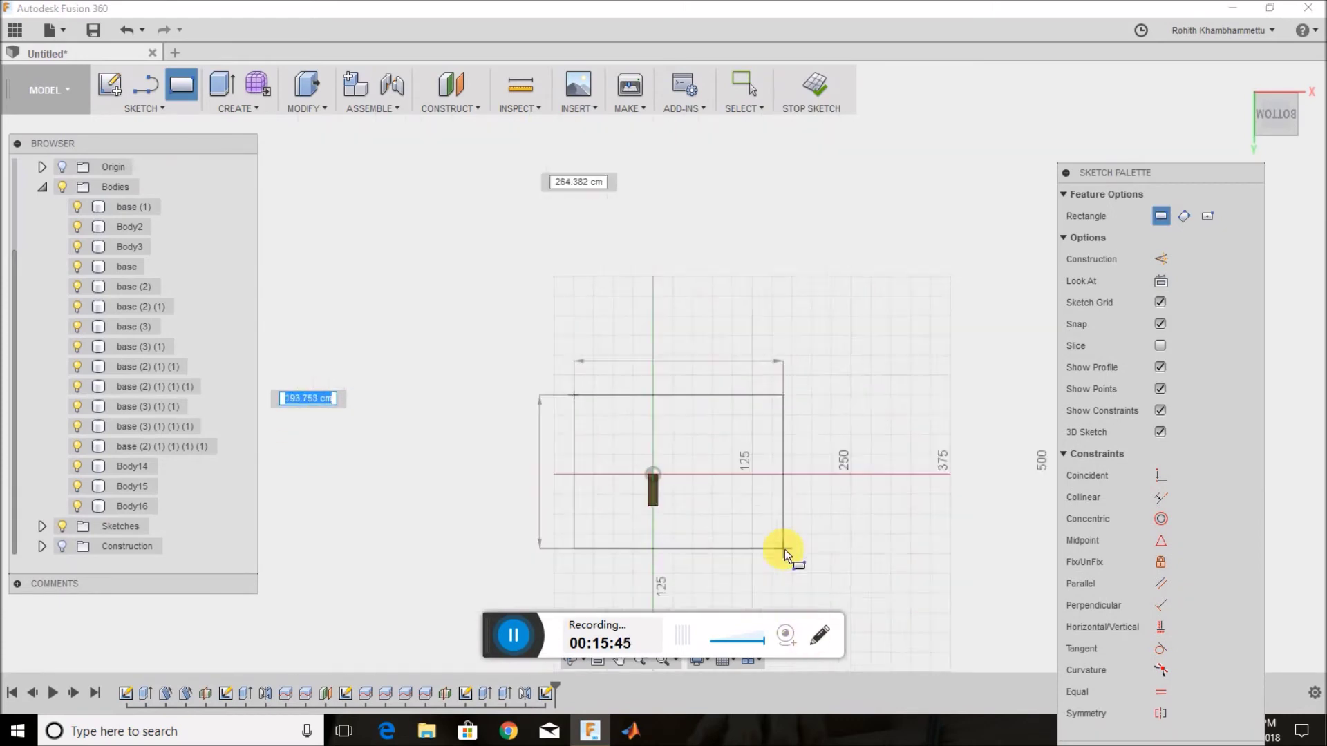
{"action": "middle_click_drag", "start_coordinate": [775, 603], "coordinate": [838, 412], "text": "shift"}
{"action": "key", "text": "e"}
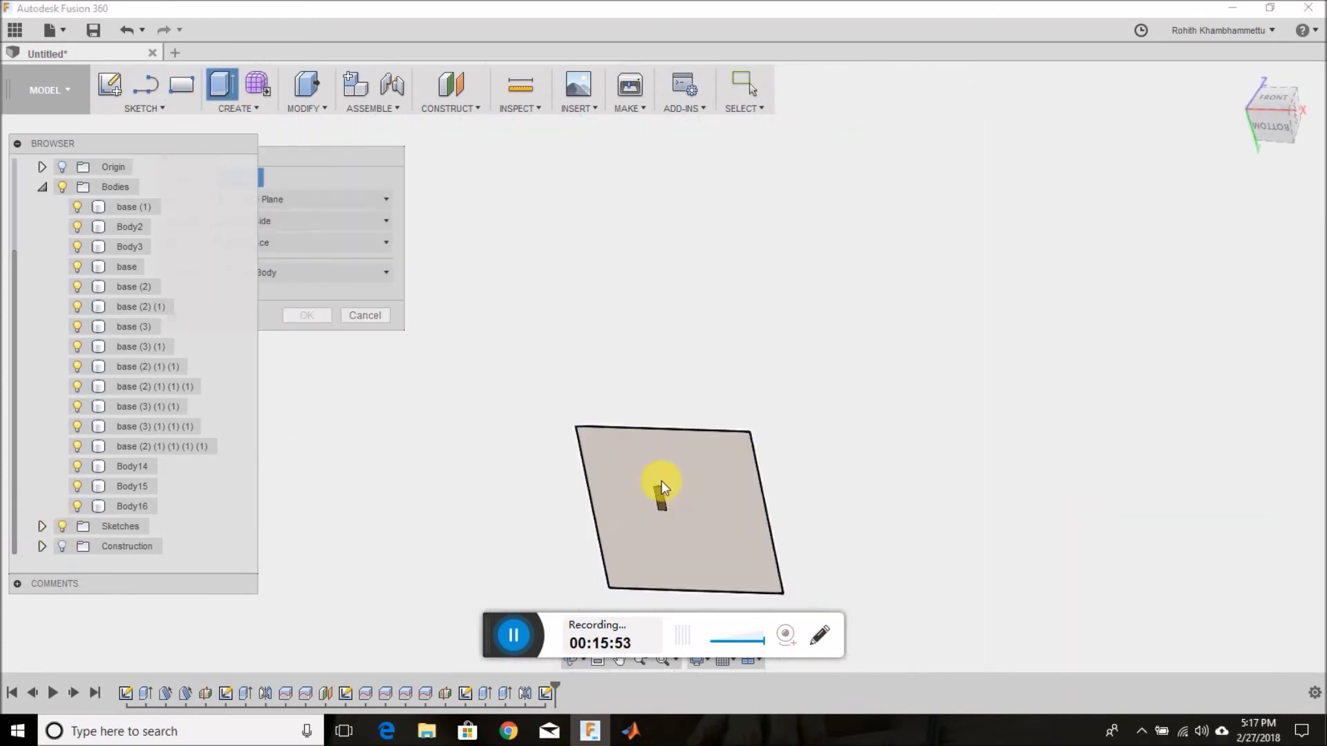
{"action": "middle_click_drag", "start_coordinate": [668, 488], "coordinate": [705, 563], "text": "shift"}
{"action": "left_click", "coordinate": [304, 355]}
On the plate's top face, sketch lines along three edges for the wall outline.
{"action": "mouse_move", "coordinate": [490, 435]}
{"action": "middle_mouse_down", "text": "shift"}
{"action": "mouse_move", "coordinate": [631, 512]}
{"action": "mouse_move", "coordinate": [711, 592]}
{"action": "middle_mouse_up", "text": "shift"}
{"action": "right_click", "coordinate": [568, 474]}
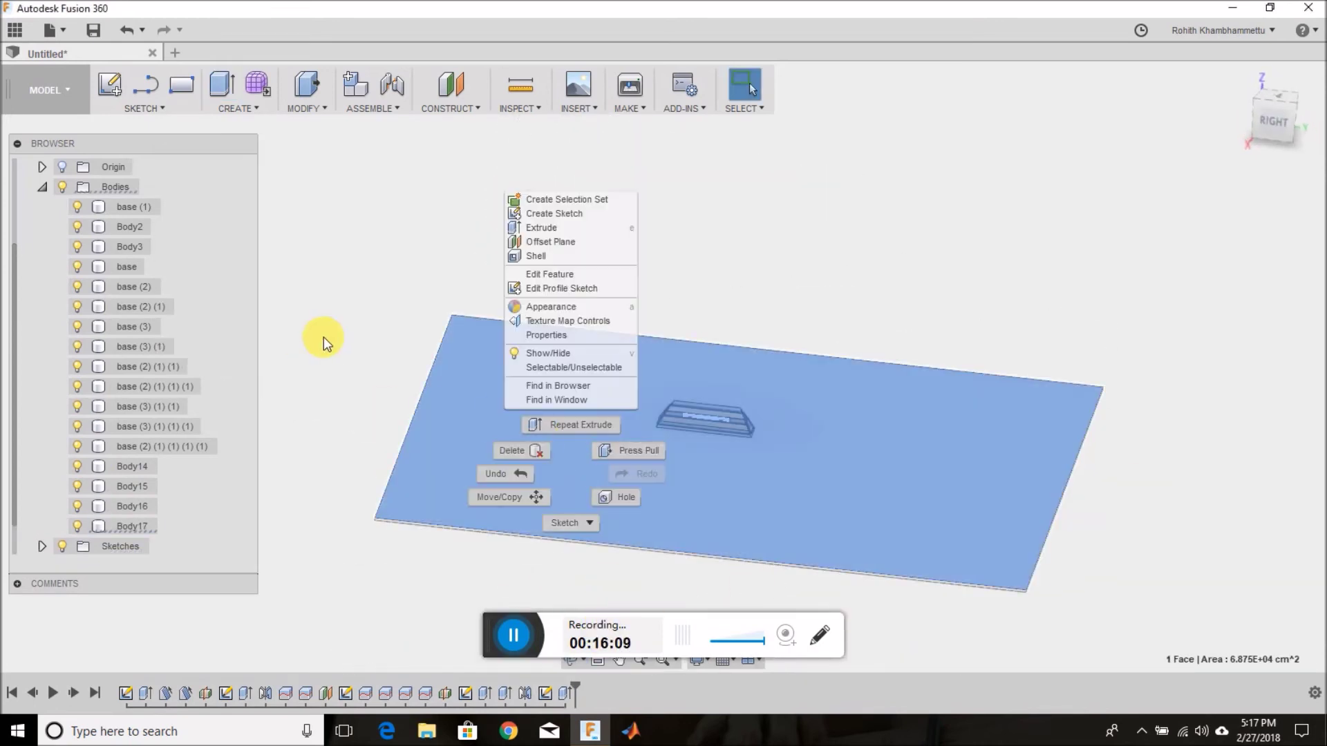
{"action": "left_click", "coordinate": [554, 213]}
{"action": "key", "text": "o"}
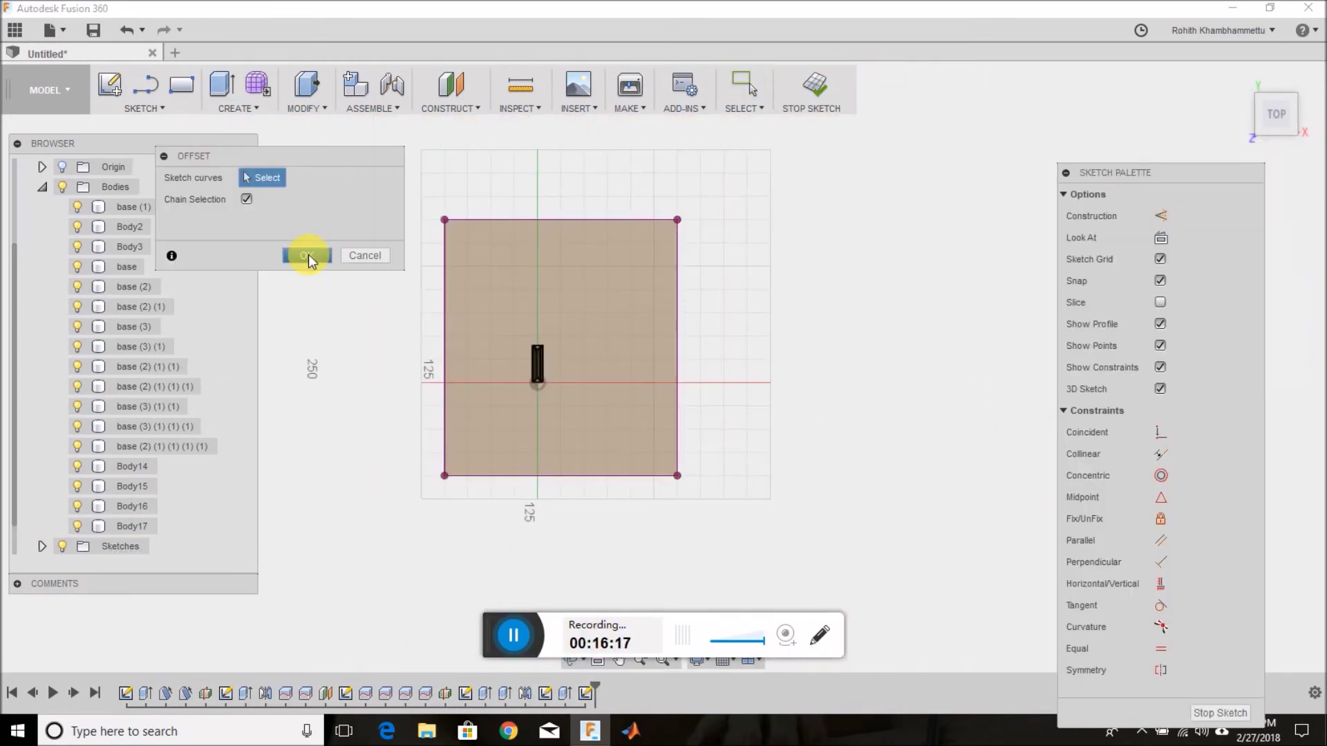
{"action": "left_click", "coordinate": [308, 255]}
{"action": "left_click", "coordinate": [145, 84]}
{"action": "left_click", "coordinate": [676, 231]}
{"action": "left_click", "coordinate": [454, 233]}
{"action": "left_click", "coordinate": [454, 463]}
{"action": "scroll", "coordinate": [680, 463], "scroll_direction": "up", "scroll_amount": 3}
{"action": "left_click", "coordinate": [682, 463]}
{"action": "scroll", "coordinate": [683, 463], "scroll_direction": "down", "scroll_amount": 4}
{"action": "key", "text": "Escape"}
Extrude the wall outline upward into three walls forming an open box.
{"action": "scroll", "coordinate": [550, 435], "scroll_direction": "up", "scroll_amount": 4}
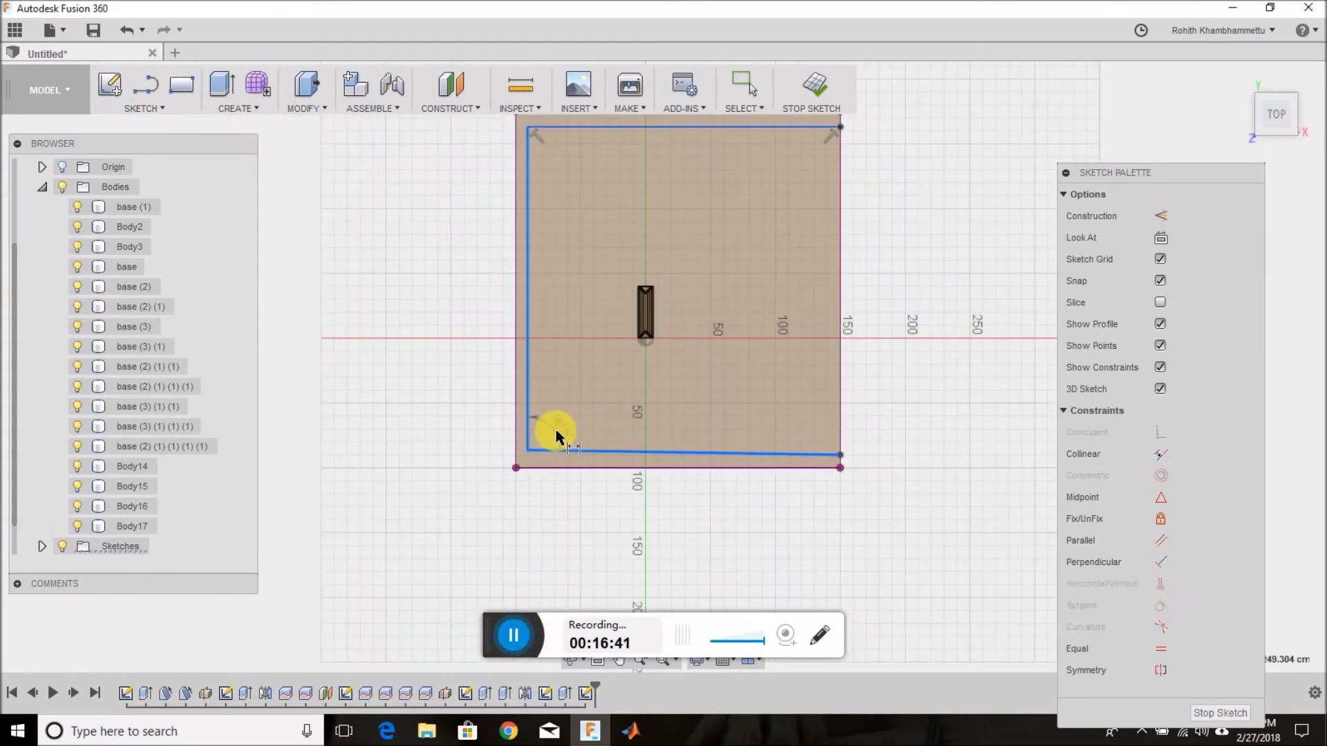
{"action": "scroll", "coordinate": [557, 430], "scroll_direction": "down", "scroll_amount": 3}
{"action": "key", "text": "e"}
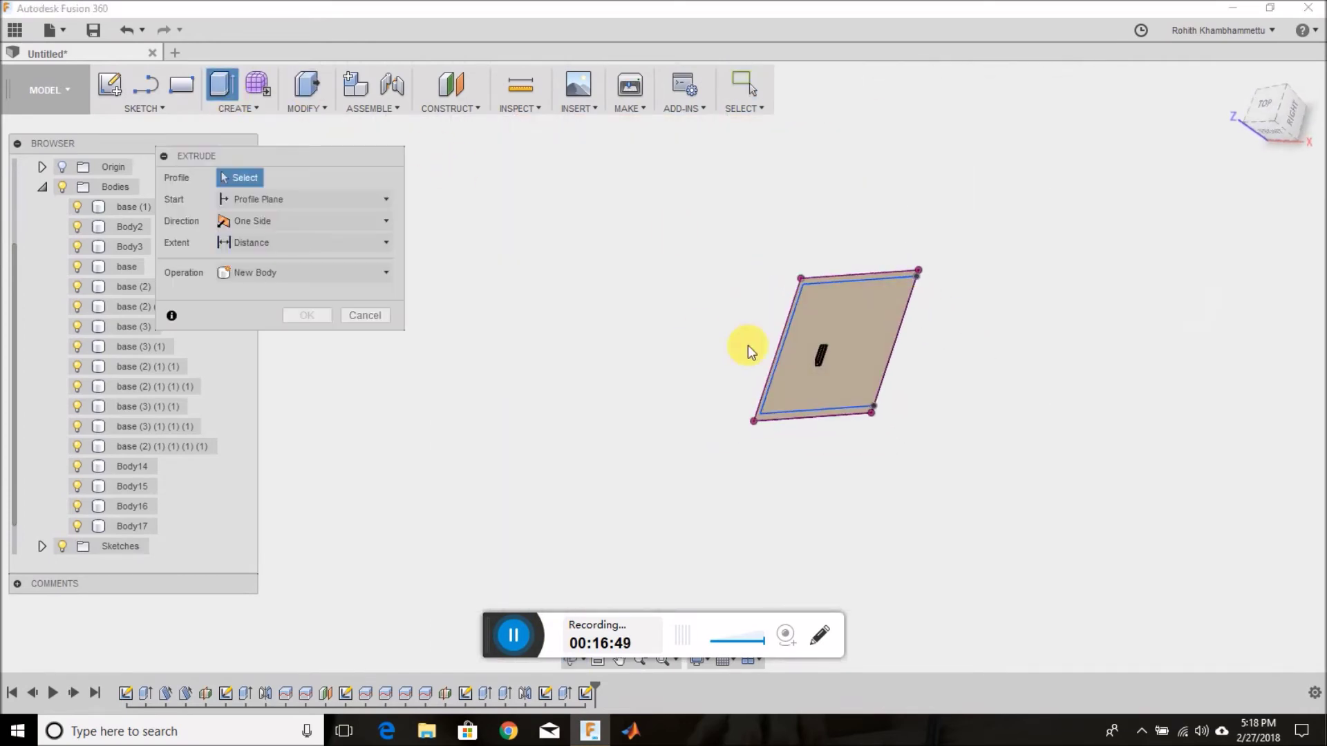
{"action": "left_click", "coordinate": [767, 353]}
{"action": "scroll", "coordinate": [767, 352], "scroll_direction": "up", "scroll_amount": 3}
{"action": "left_click_drag", "start_coordinate": [836, 349], "coordinate": [474, 237]}
{"action": "key", "text": "Return"}
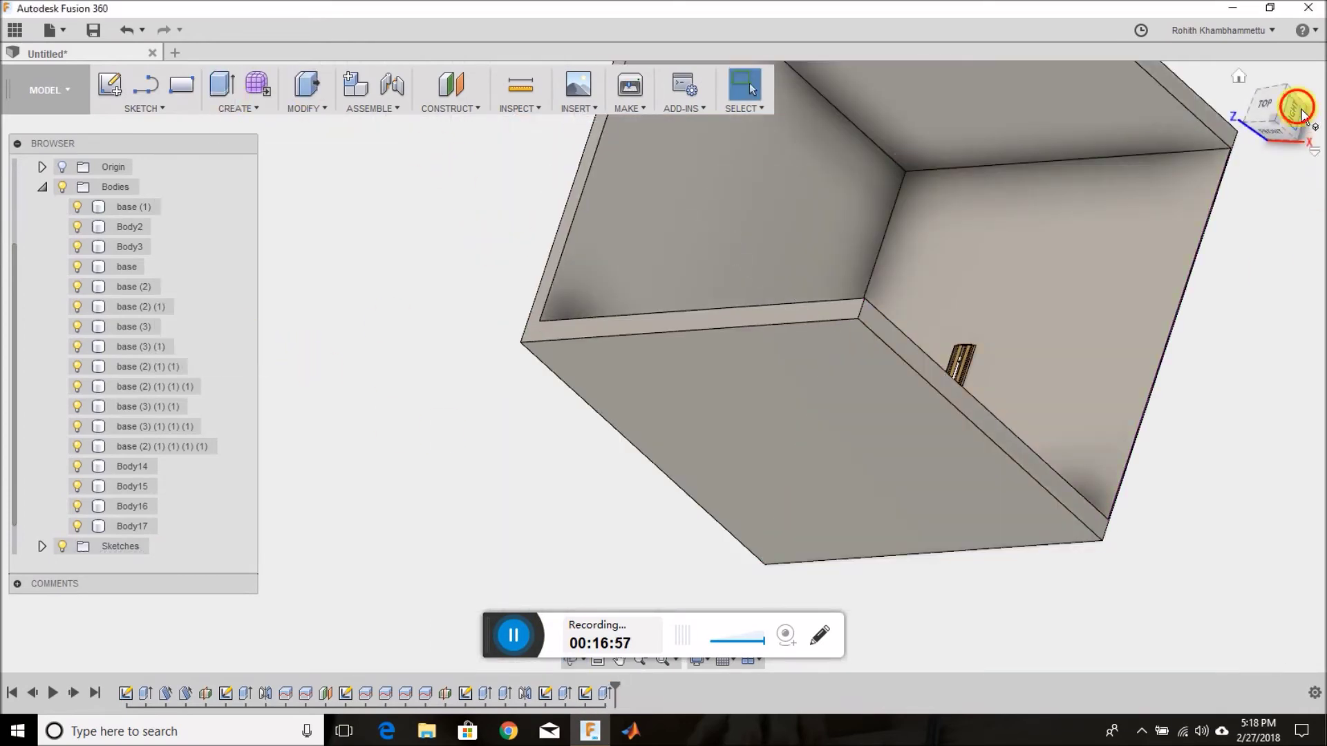
{"action": "left_click", "coordinate": [1302, 112]}
{"action": "left_click", "coordinate": [1238, 76]}
{"action": "left_click", "coordinate": [1277, 119]}
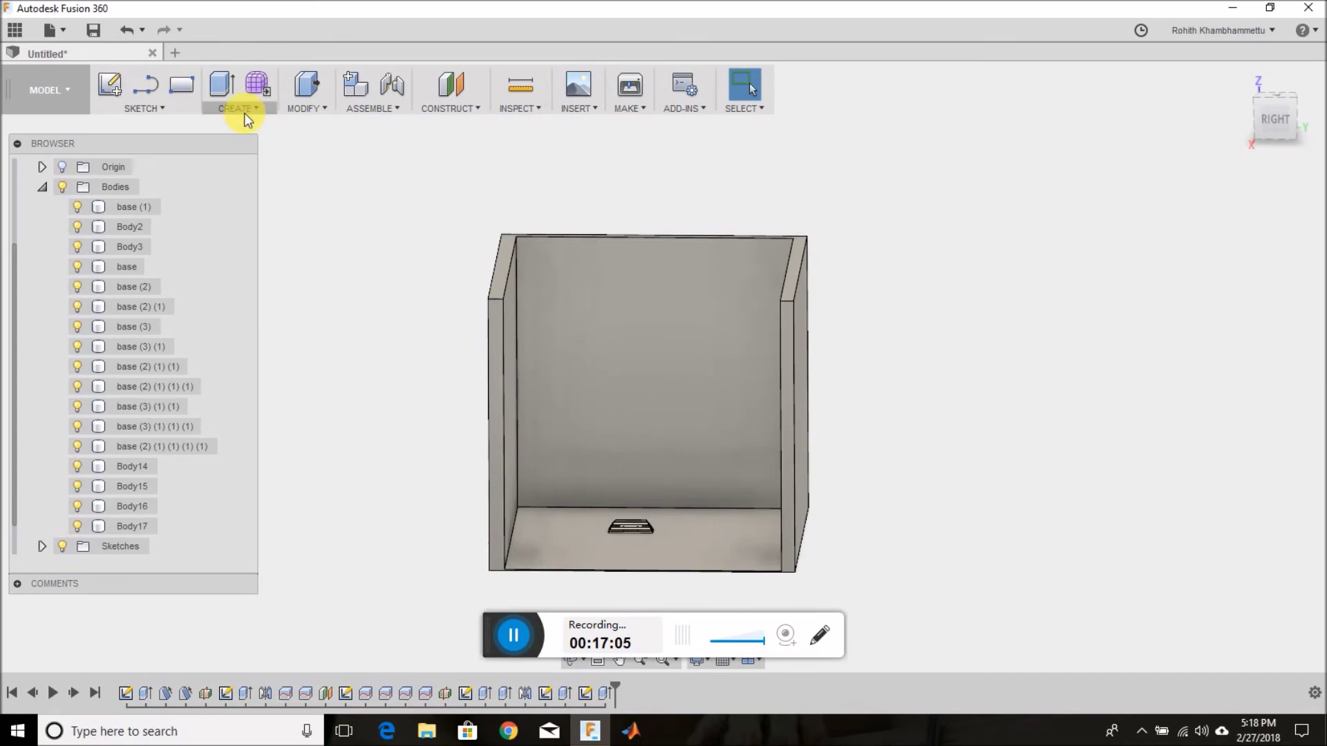
Apply the black Paint > Powder Coat Rough appearance to the enclosure box.
{"action": "key", "text": "a"}
{"action": "scroll", "coordinate": [71, 351], "scroll_direction": "down", "scroll_amount": 3}
{"action": "scroll", "coordinate": [76, 354], "scroll_direction": "down", "scroll_amount": 3}
{"action": "left_click", "coordinate": [75, 452]}
{"action": "scroll", "coordinate": [74, 454], "scroll_direction": "down", "scroll_amount": 5}
{"action": "scroll", "coordinate": [73, 401], "scroll_direction": "up", "scroll_amount": 3}
{"action": "left_click", "coordinate": [76, 395]}
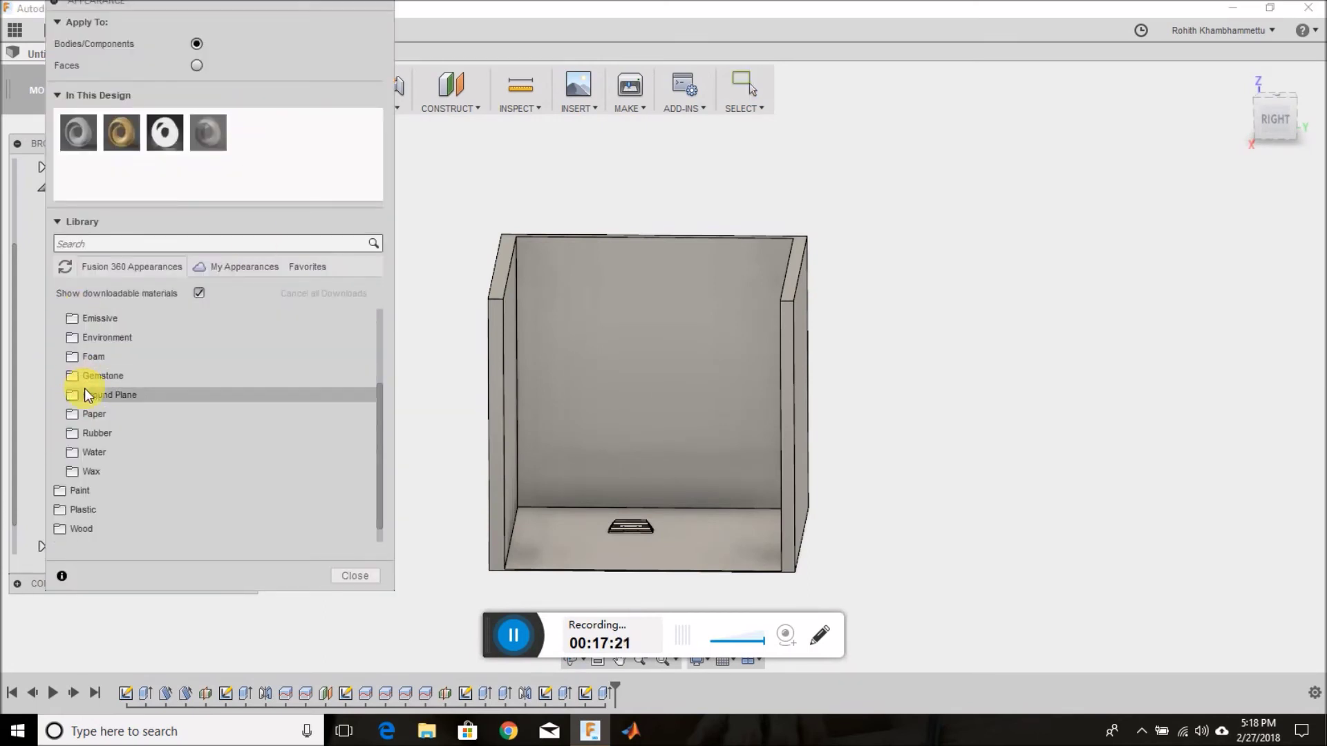
{"action": "left_click", "coordinate": [59, 490]}
{"action": "left_click", "coordinate": [65, 436]}
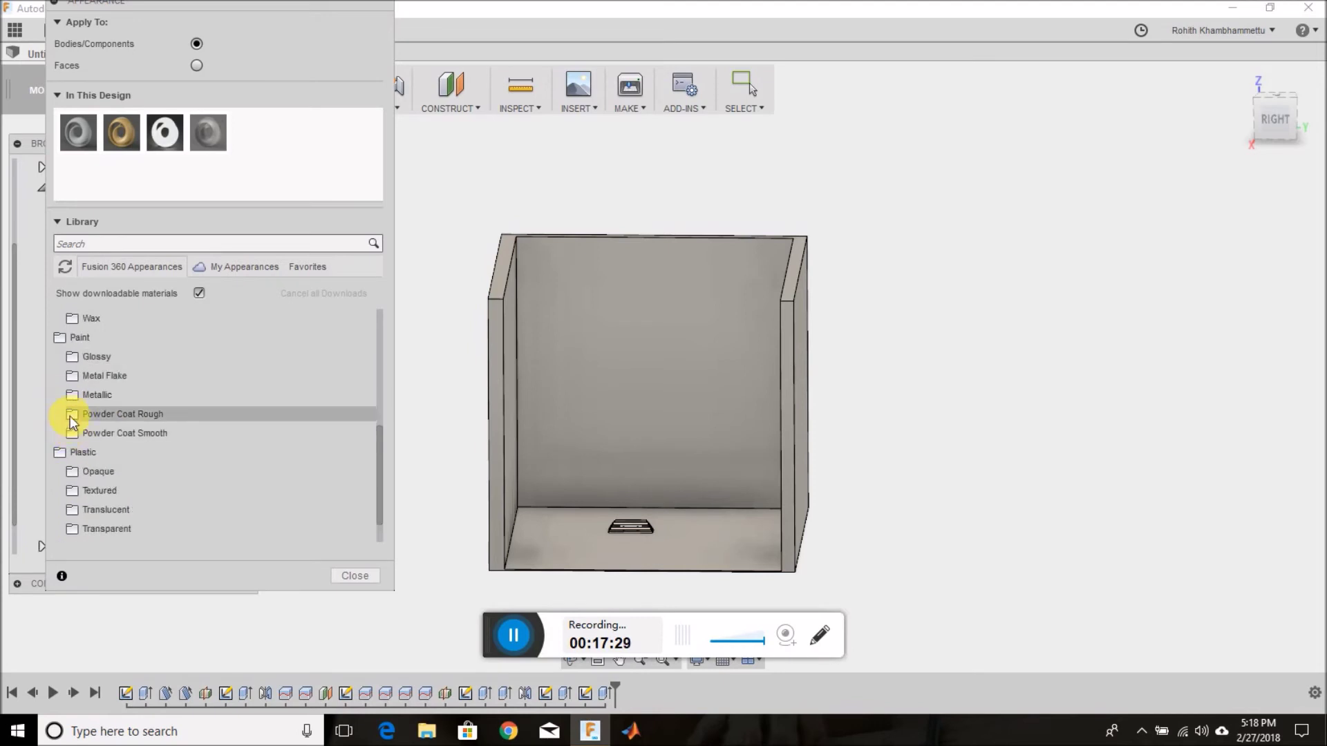
{"action": "left_click", "coordinate": [72, 414]}
{"action": "left_click_drag", "start_coordinate": [88, 438], "coordinate": [467, 383]}
{"action": "left_click", "coordinate": [374, 570]}
Save the design with the name 'prism'.
{"action": "key", "text": "ctrl+s"}
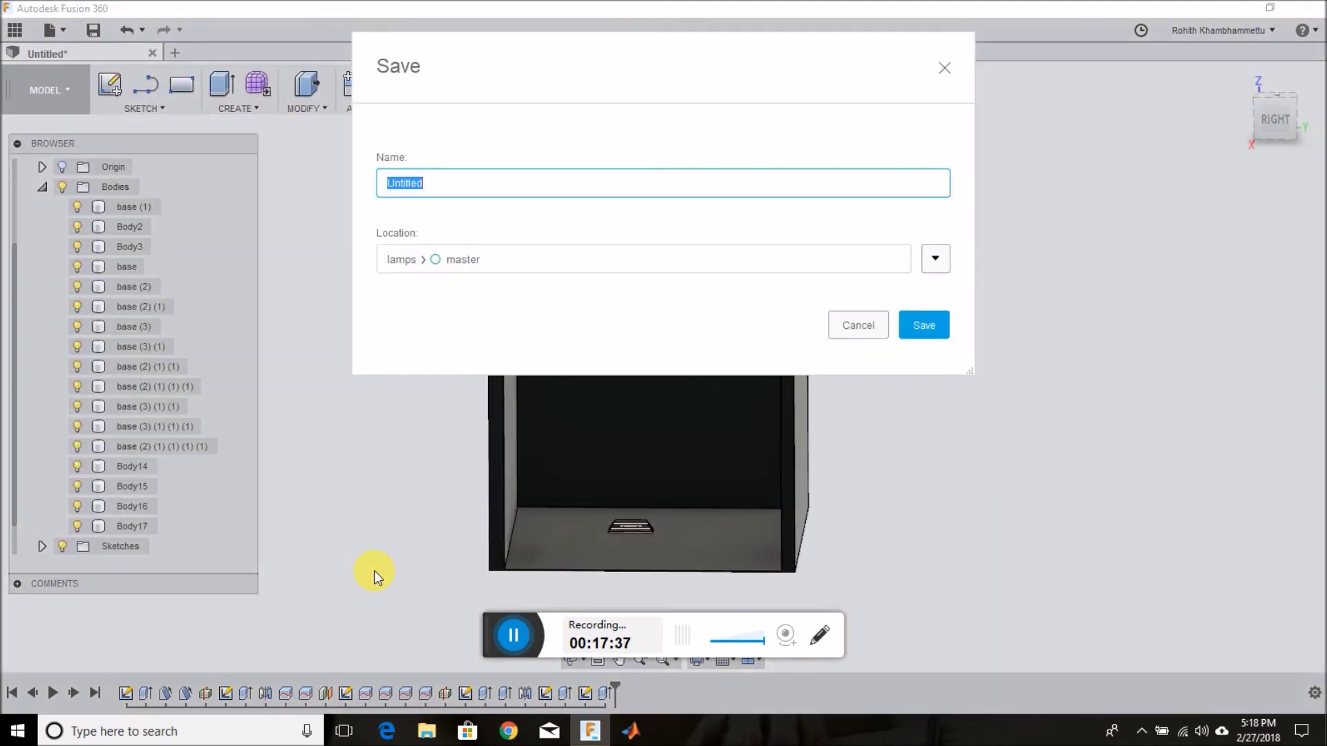
{"action": "type", "text": "rism"}
{"action": "left_click", "coordinate": [924, 325]}
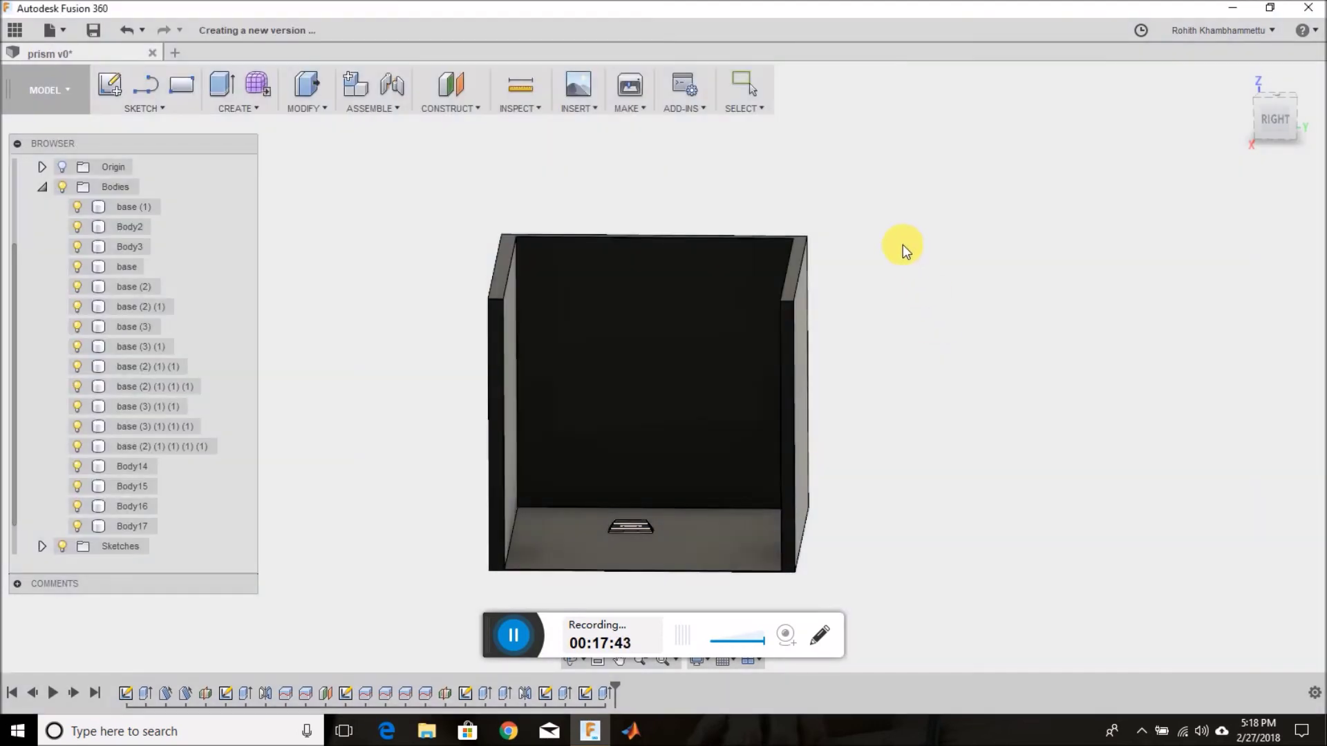
Switch to the Render workspace and open the Scene Settings.
{"action": "left_click", "coordinate": [69, 91]}
{"action": "left_click", "coordinate": [70, 218]}
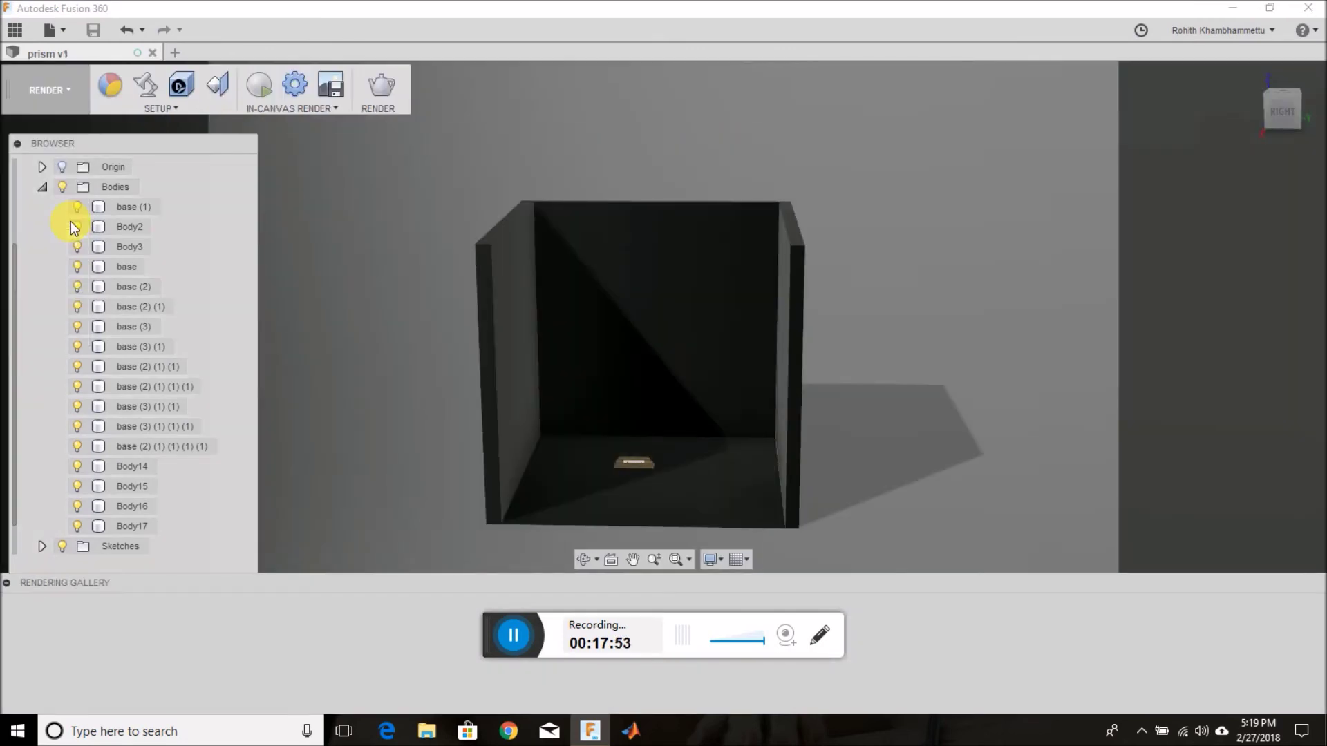
{"action": "scroll", "coordinate": [670, 557], "scroll_direction": "up", "scroll_amount": 5}
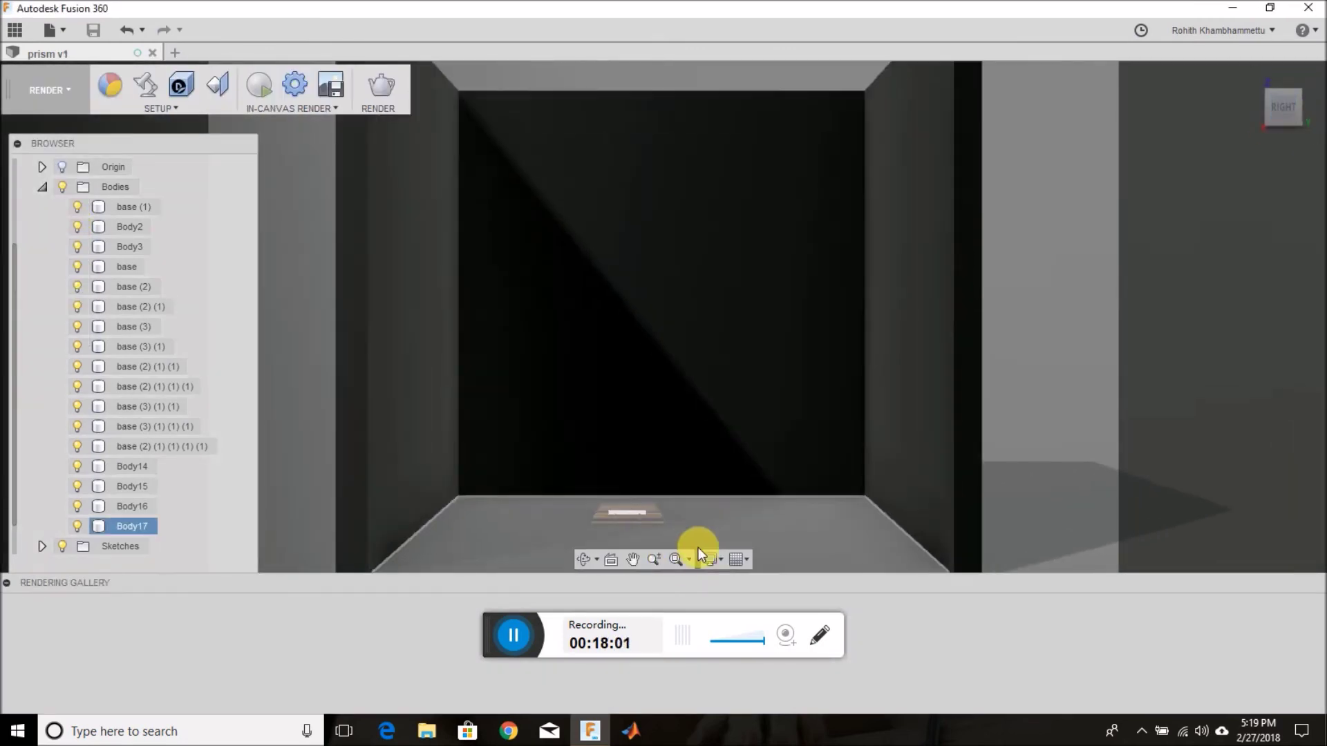
{"action": "left_click", "coordinate": [145, 84]}
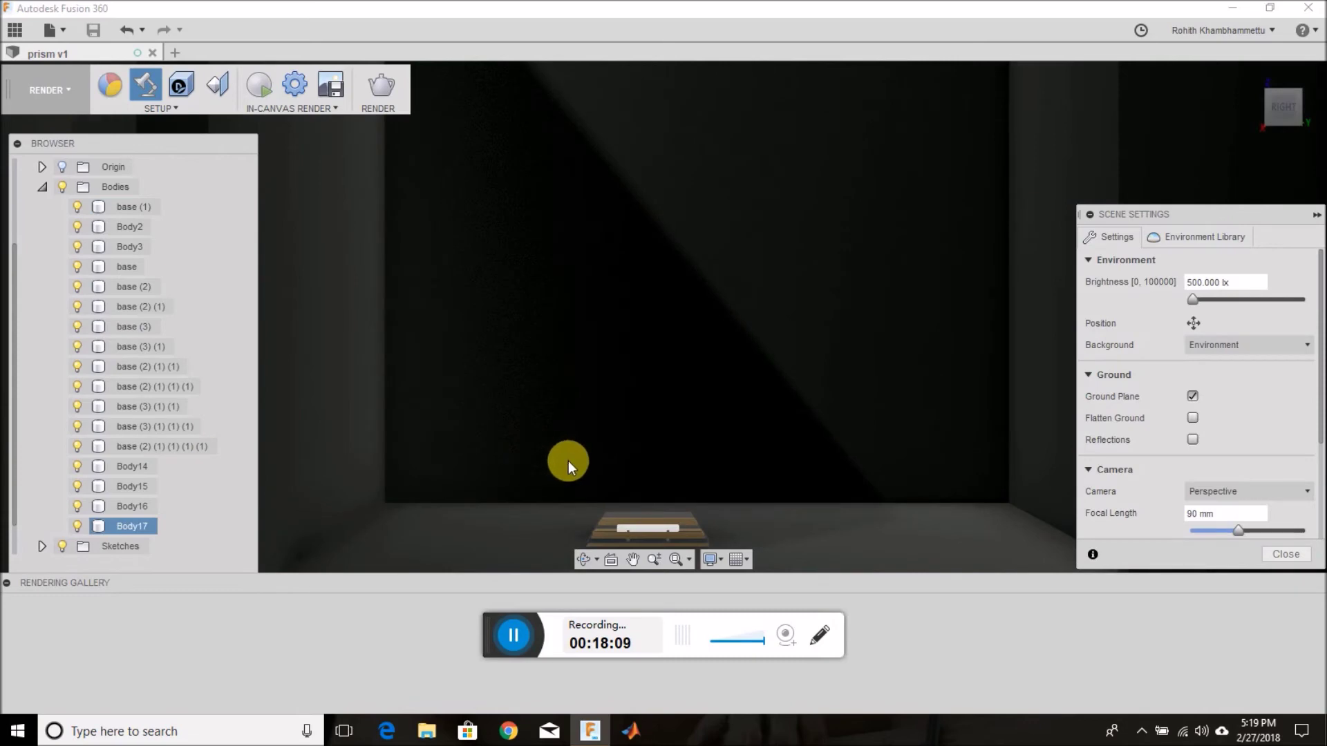
{"action": "middle_click_drag", "start_coordinate": [565, 461], "coordinate": [672, 421]}
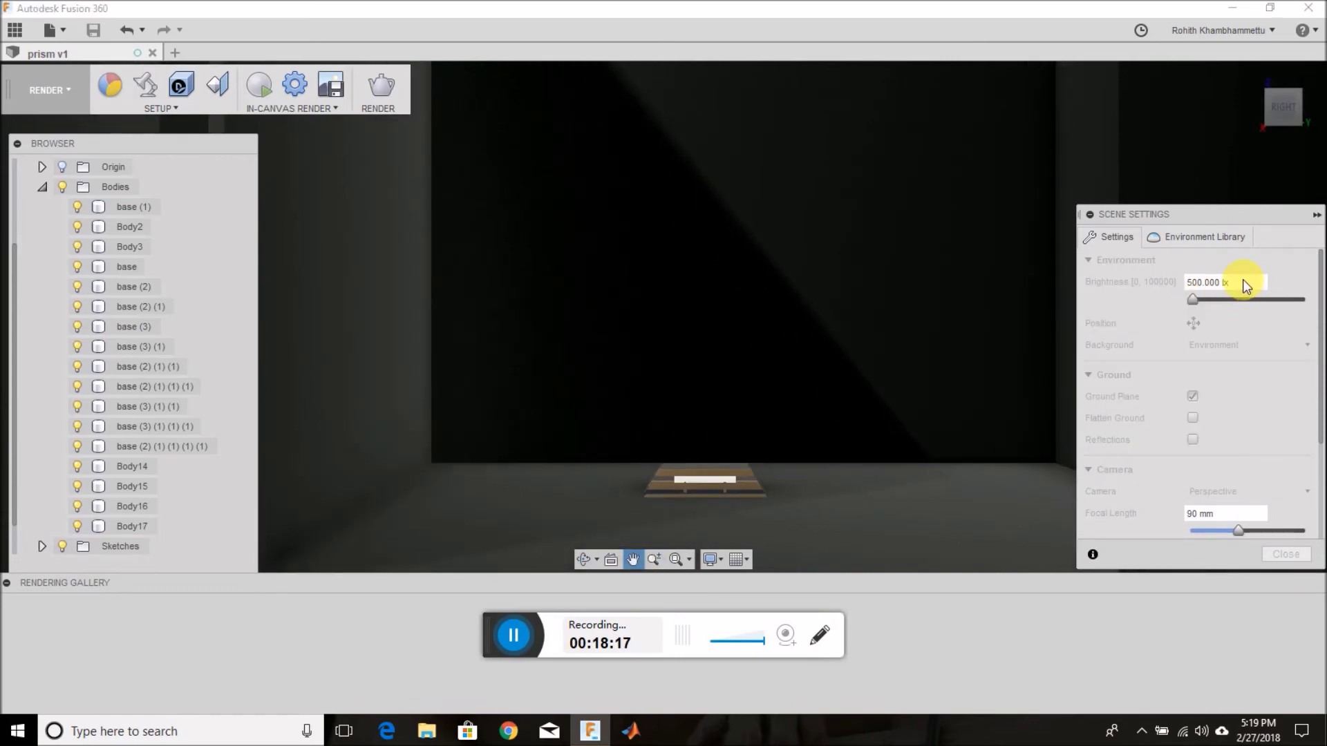
Raise environment brightness to about 8,550.725 lx and rotate the environment position.
{"action": "left_click_drag", "start_coordinate": [1237, 282], "coordinate": [1140, 276]}
{"action": "type", "text": "100"}
{"action": "left_click", "coordinate": [1193, 323]}
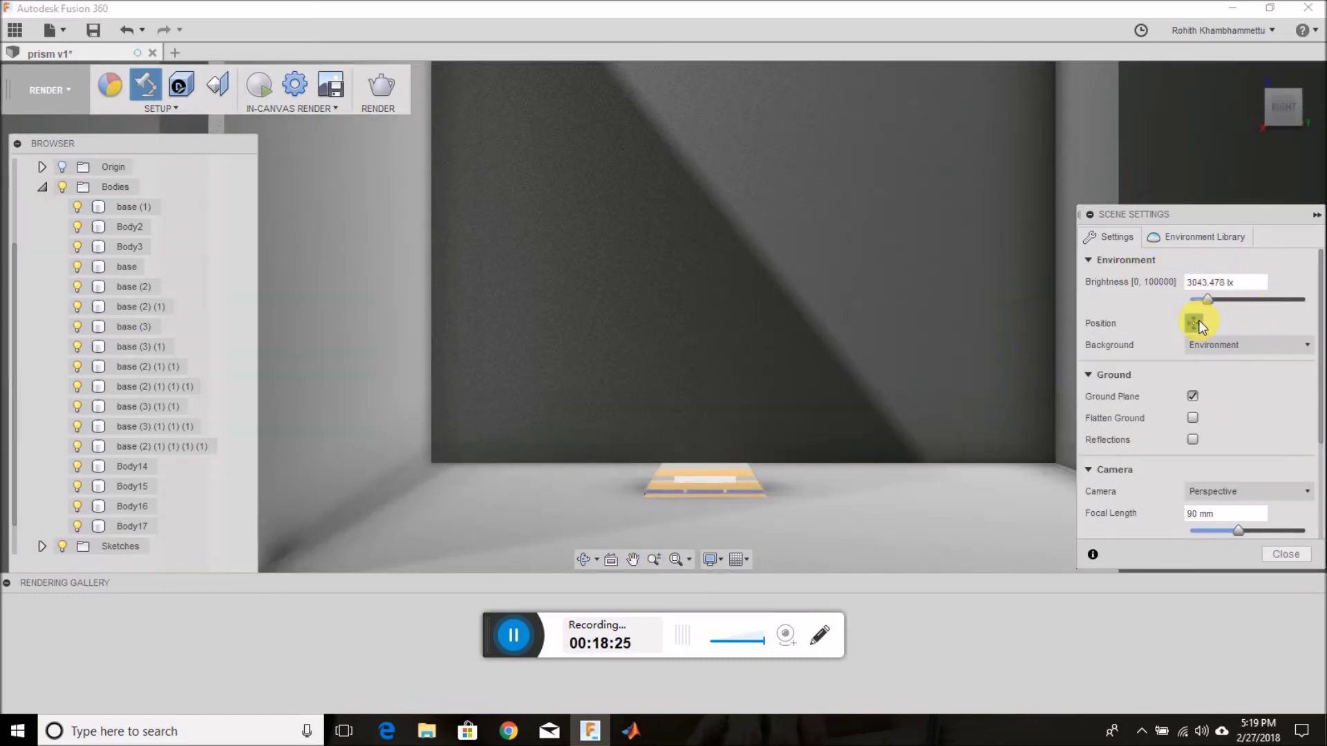
{"action": "left_click_drag", "start_coordinate": [1133, 534], "coordinate": [1161, 537]}
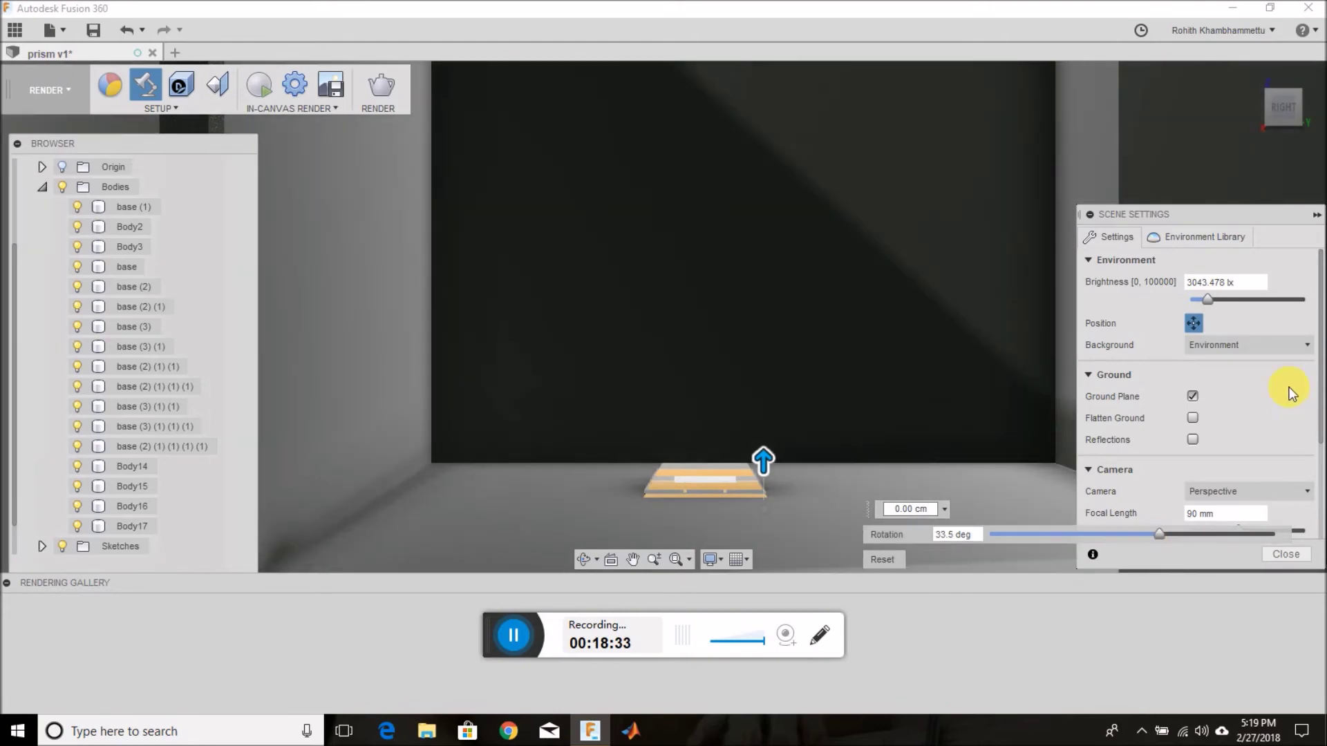
{"action": "scroll", "coordinate": [1291, 385], "scroll_direction": "down", "scroll_amount": 2}
{"action": "scroll", "coordinate": [1265, 407], "scroll_direction": "down", "scroll_amount": 2}
{"action": "scroll", "coordinate": [1245, 287], "scroll_direction": "up", "scroll_amount": 4}
{"action": "double_click", "coordinate": [1168, 286]}
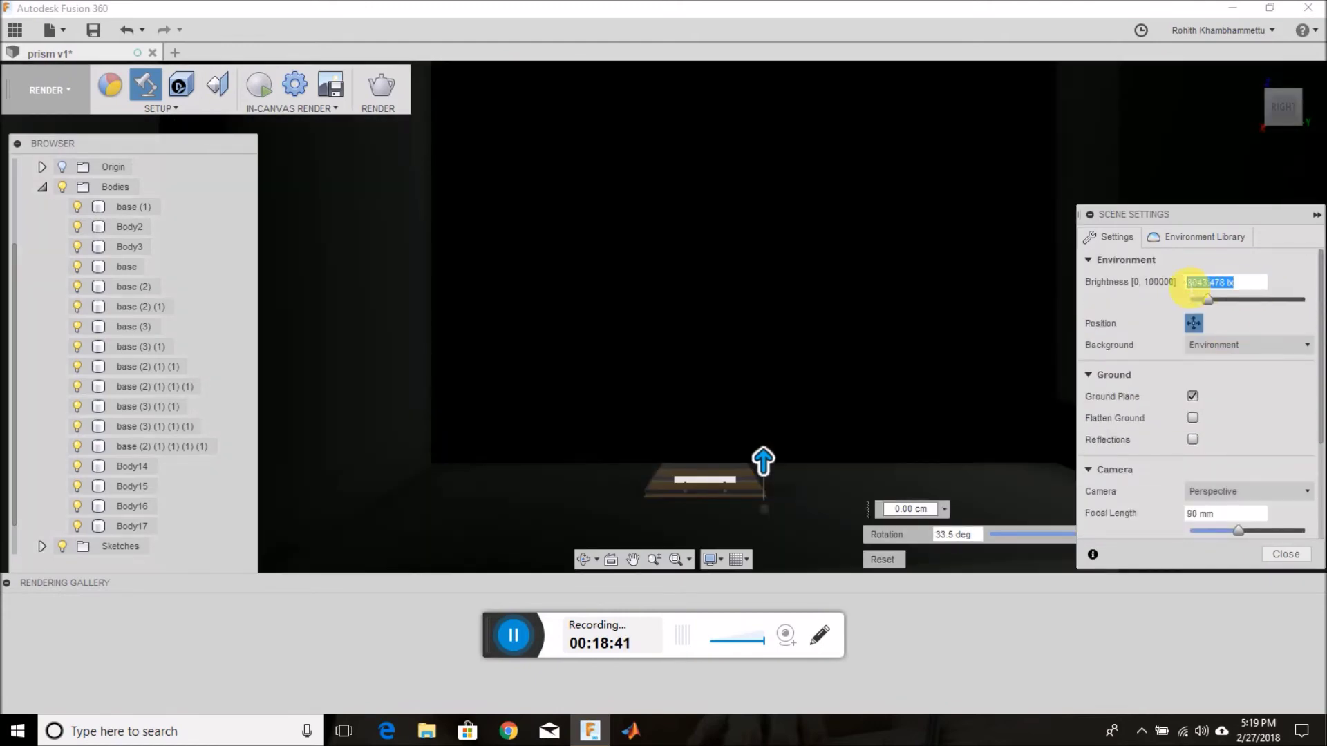
{"action": "type", "text": "100"}
{"action": "key", "text": "Return"}
Close and reopen Scene Settings, then orbit to look down onto the lamp.
{"action": "left_click", "coordinate": [1285, 553]}
{"action": "left_click", "coordinate": [178, 88]}
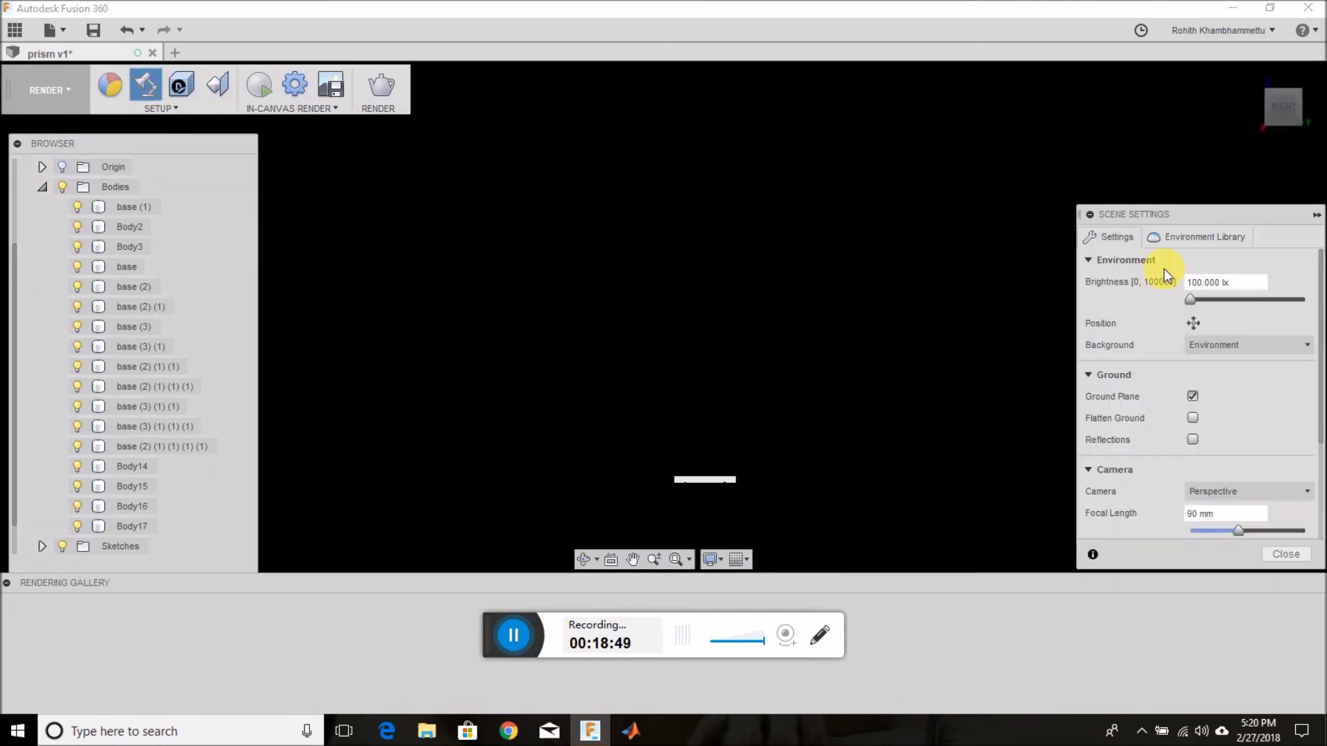
{"action": "scroll", "coordinate": [760, 501], "scroll_direction": "up", "scroll_amount": 5}
{"action": "middle_click_drag", "start_coordinate": [561, 517], "coordinate": [495, 546], "text": "shift"}
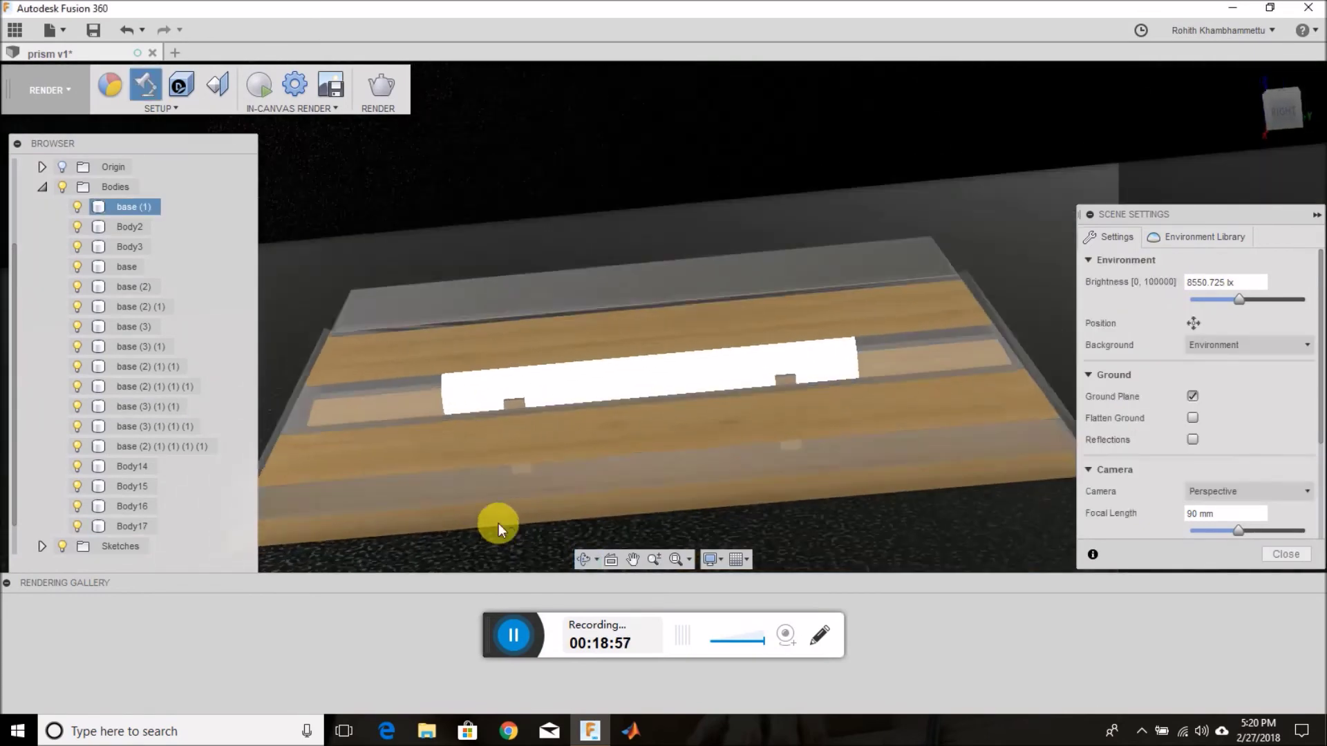
Set box projection on the first wooden slat and rotate its wood grain.
{"action": "left_click", "coordinate": [217, 86]}
{"action": "left_click", "coordinate": [507, 330]}
{"action": "left_click", "coordinate": [344, 199]}
{"action": "left_click", "coordinate": [269, 261]}
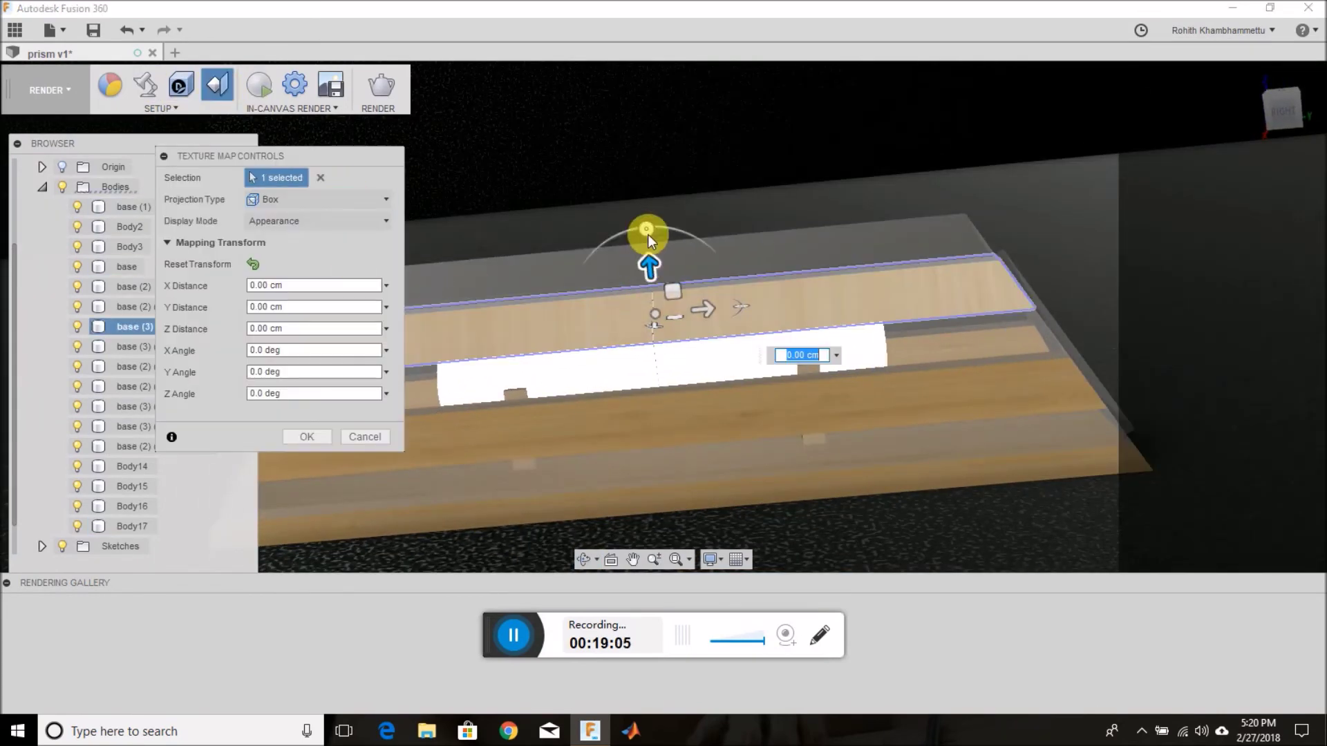
{"action": "left_click_drag", "start_coordinate": [648, 221], "coordinate": [680, 238]}
{"action": "scroll", "coordinate": [379, 376], "scroll_direction": "down", "scroll_amount": 5}
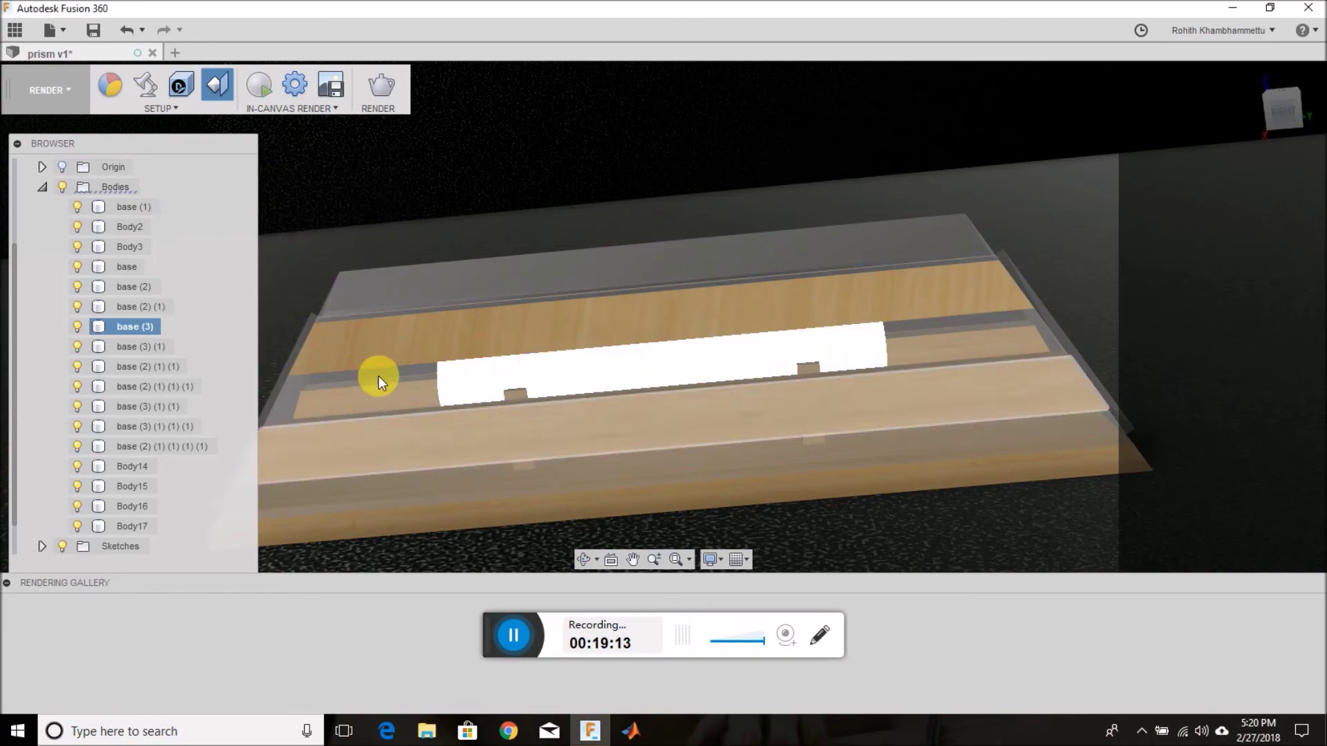
Box-map the front slat and rotate its grain by 15 degrees.
{"action": "left_click", "coordinate": [504, 175]}
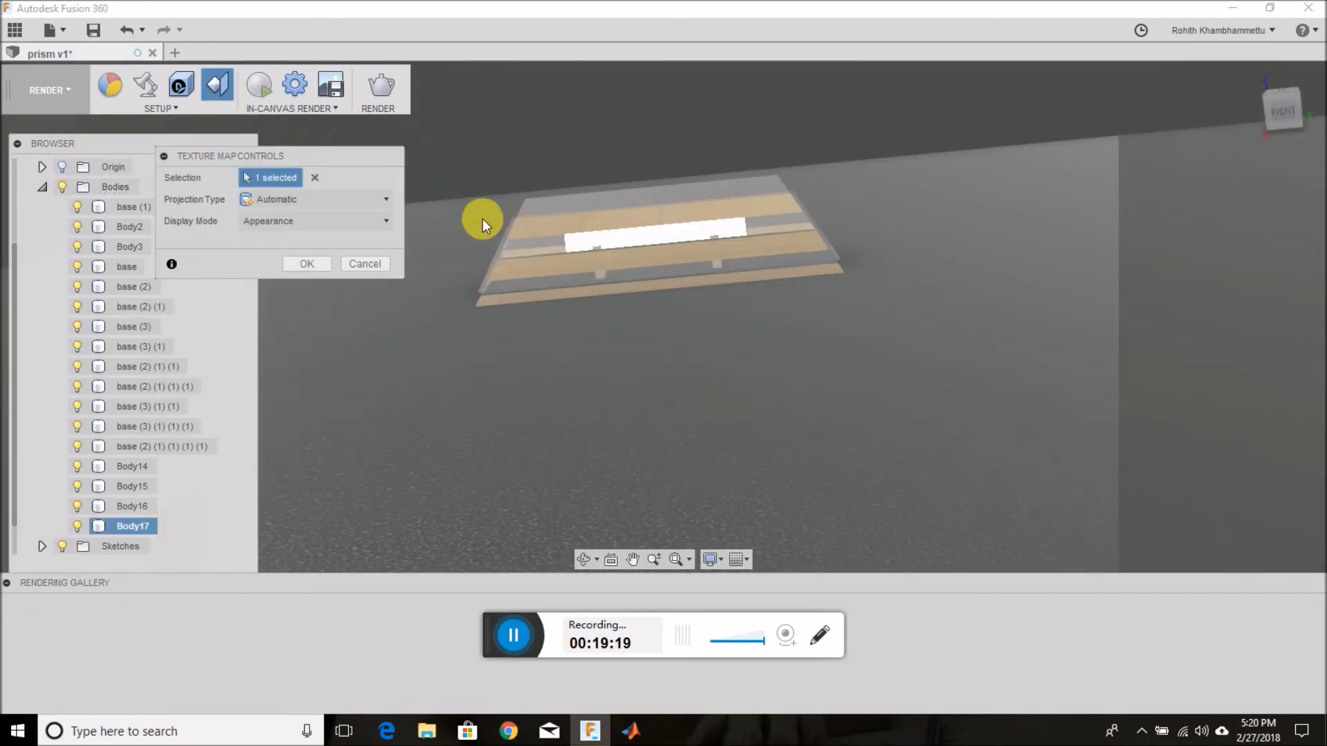
{"action": "left_click", "coordinate": [484, 225]}
{"action": "scroll", "coordinate": [484, 225], "scroll_direction": "up", "scroll_amount": 3}
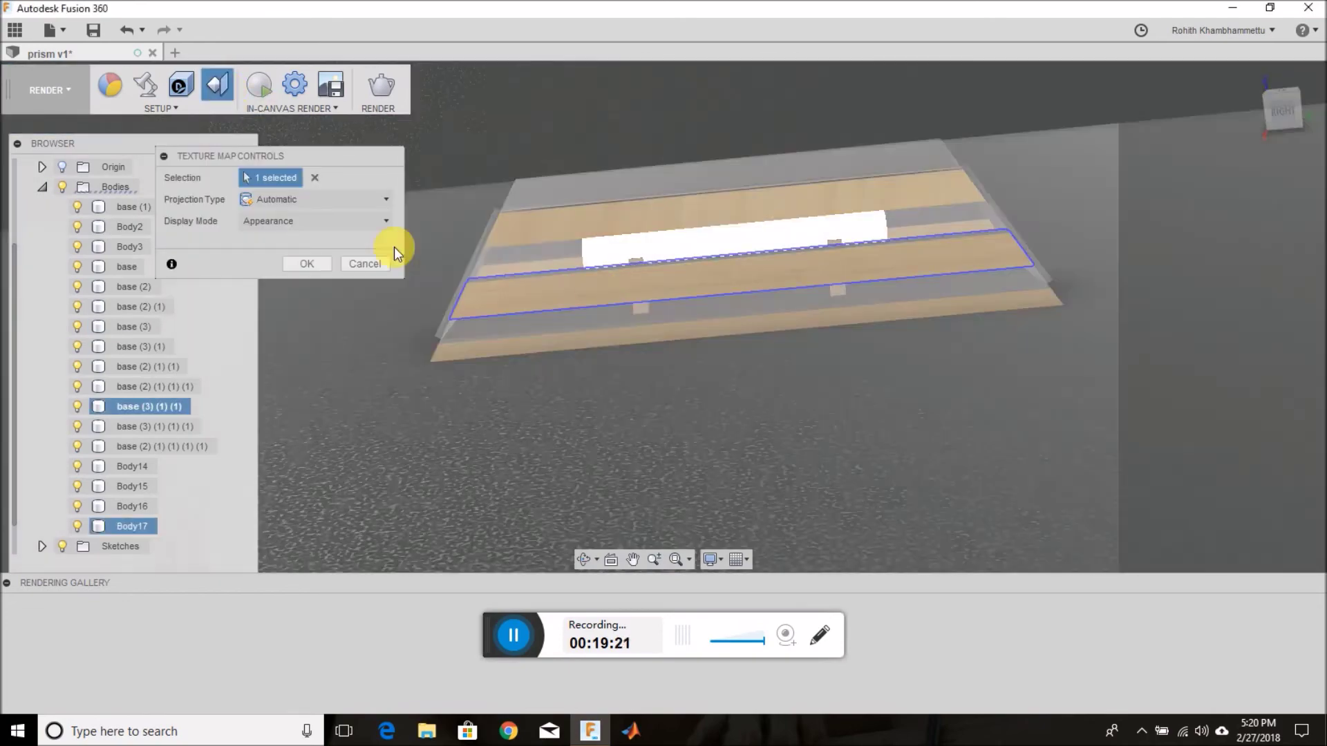
{"action": "left_click", "coordinate": [318, 199]}
{"action": "left_click", "coordinate": [325, 276]}
{"action": "left_click", "coordinate": [699, 275]}
{"action": "left_click", "coordinate": [318, 199]}
{"action": "left_click", "coordinate": [304, 260]}
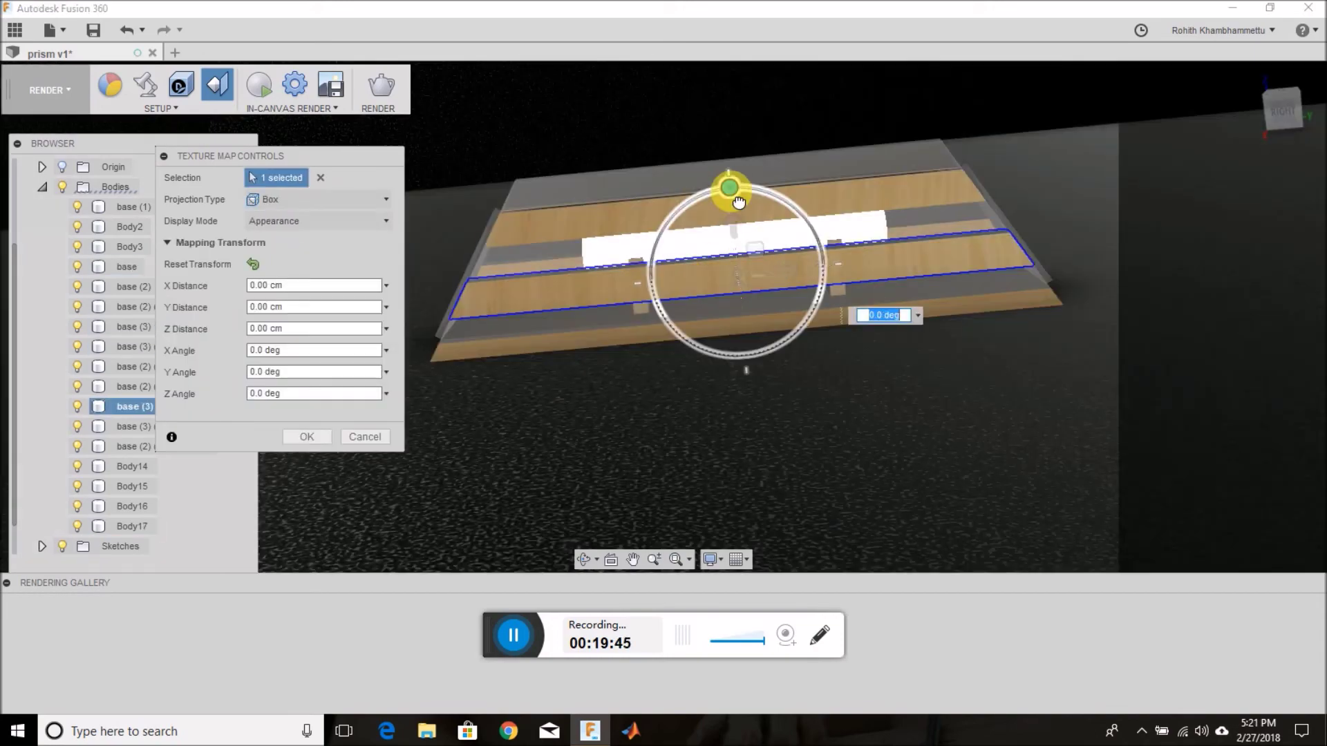
{"action": "left_click_drag", "start_coordinate": [727, 186], "coordinate": [707, 193]}
{"action": "left_click", "coordinate": [307, 436]}
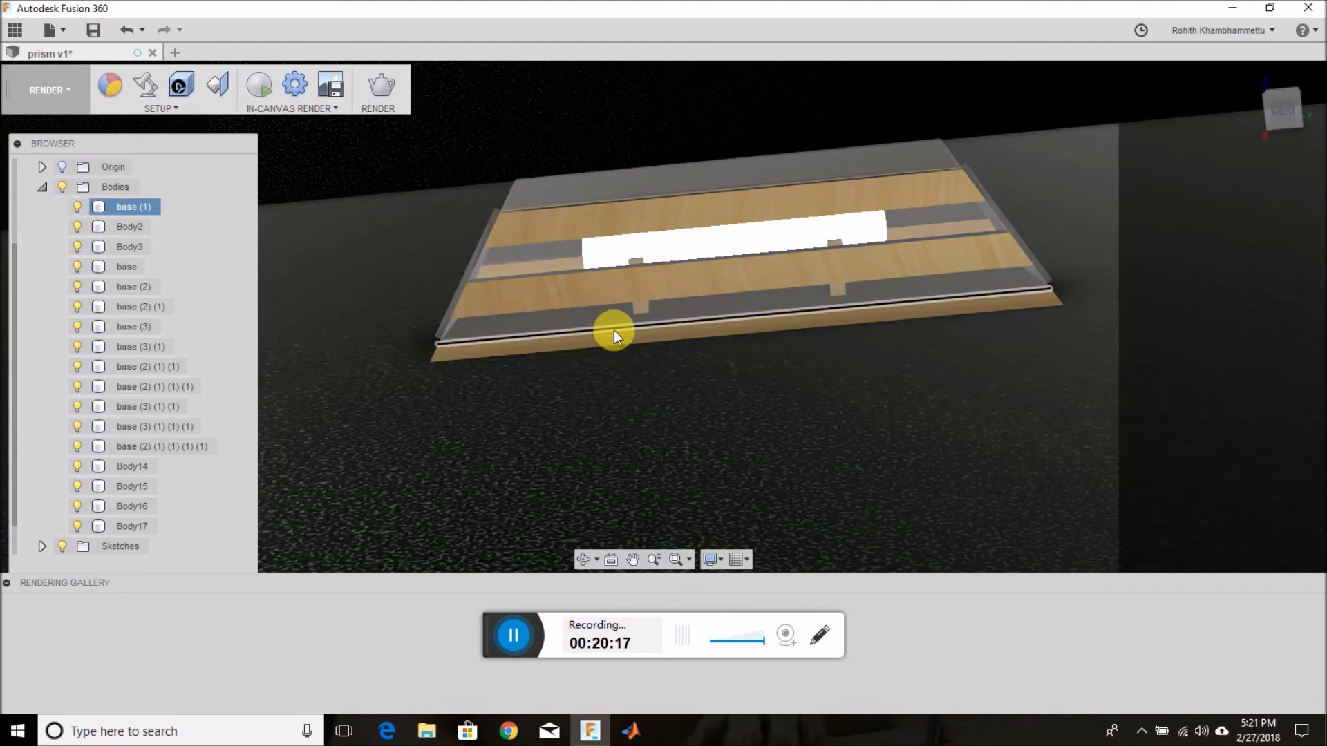
Box-map the angled side slat and rotate the grain to run along it.
{"action": "middle_click_drag", "start_coordinate": [426, 364], "coordinate": [584, 394], "text": "shift"}
{"action": "left_click", "coordinate": [581, 198]}
{"action": "left_click", "coordinate": [314, 199]}
{"action": "left_click", "coordinate": [305, 268]}
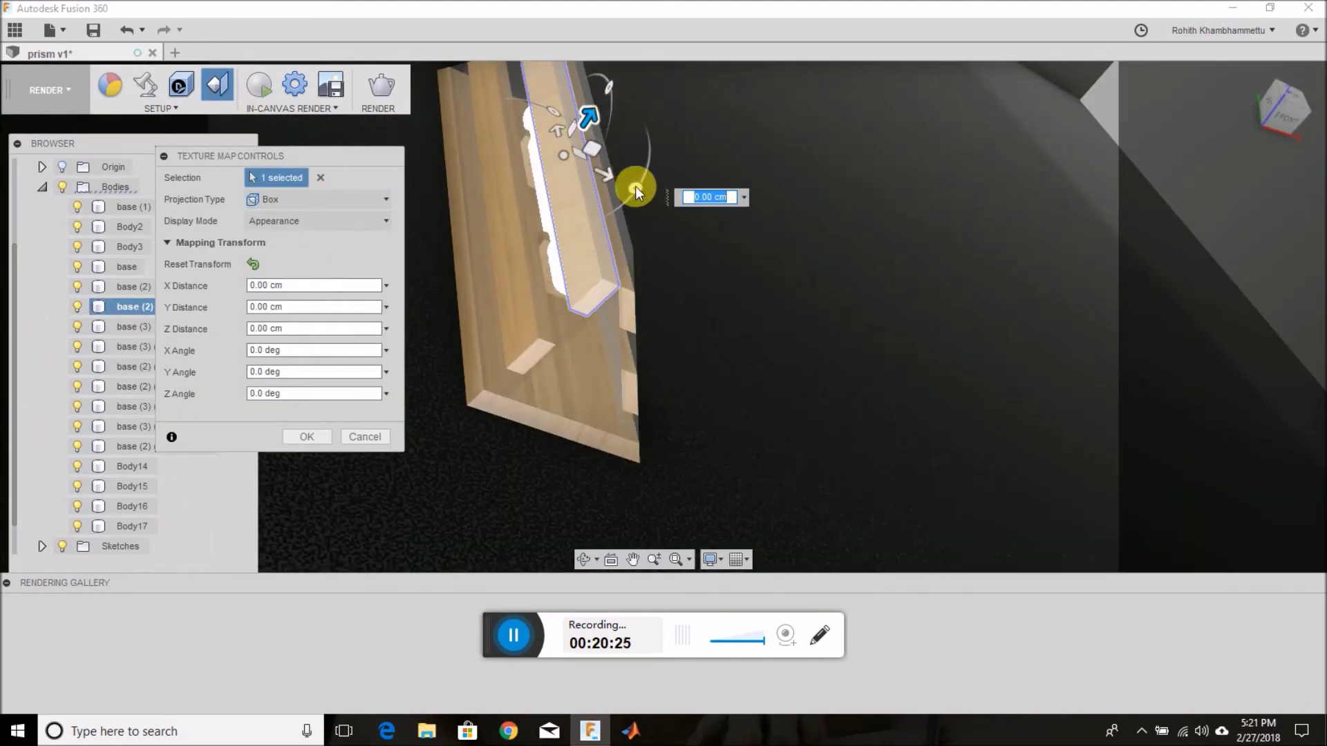
{"action": "mouse_move", "coordinate": [634, 186]}
{"action": "left_mouse_down"}
{"action": "mouse_move", "coordinate": [580, 139]}
{"action": "mouse_move", "coordinate": [607, 77]}
{"action": "left_mouse_up"}
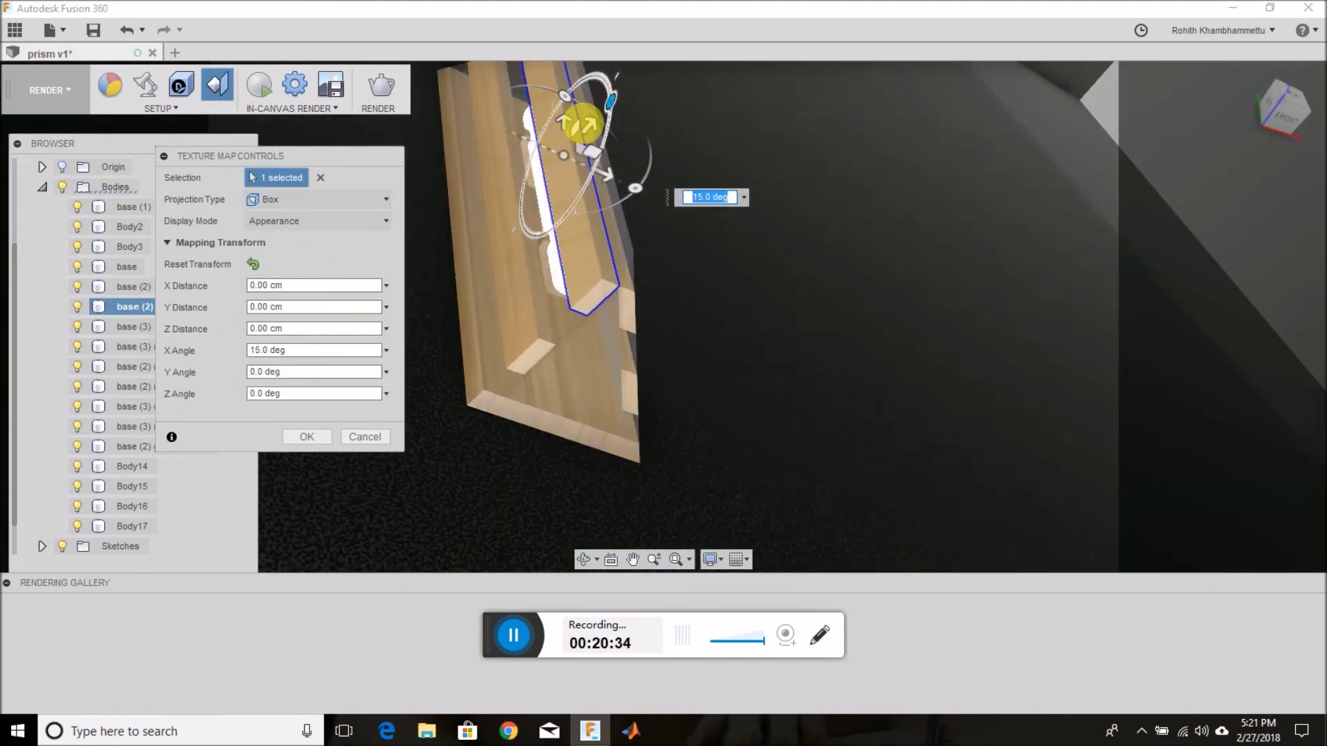
{"action": "left_click", "coordinate": [307, 436]}
Set box projection on another wooden body's texture mapping.
{"action": "right_click", "coordinate": [337, 391]}
{"action": "left_click", "coordinate": [398, 425]}
{"action": "left_click", "coordinate": [315, 199]}
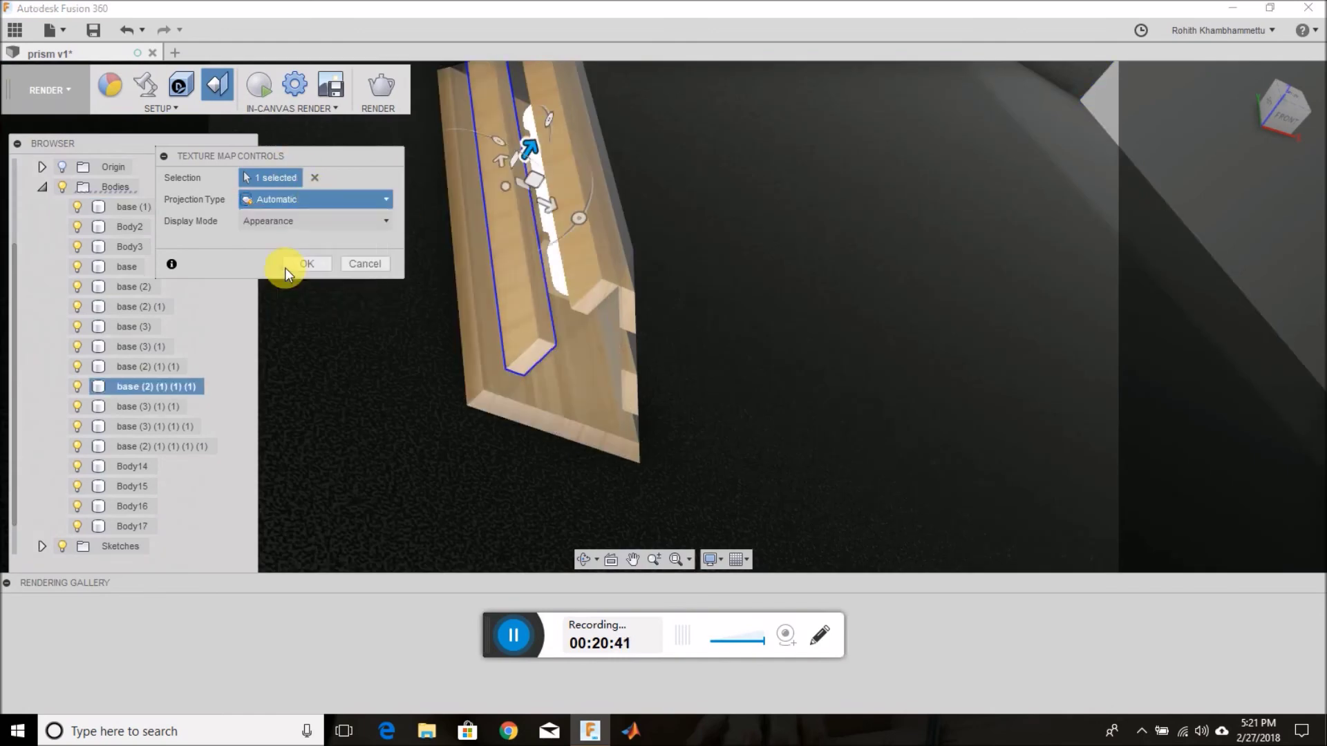
{"action": "left_click", "coordinate": [291, 269]}
{"action": "key", "text": "Return"}
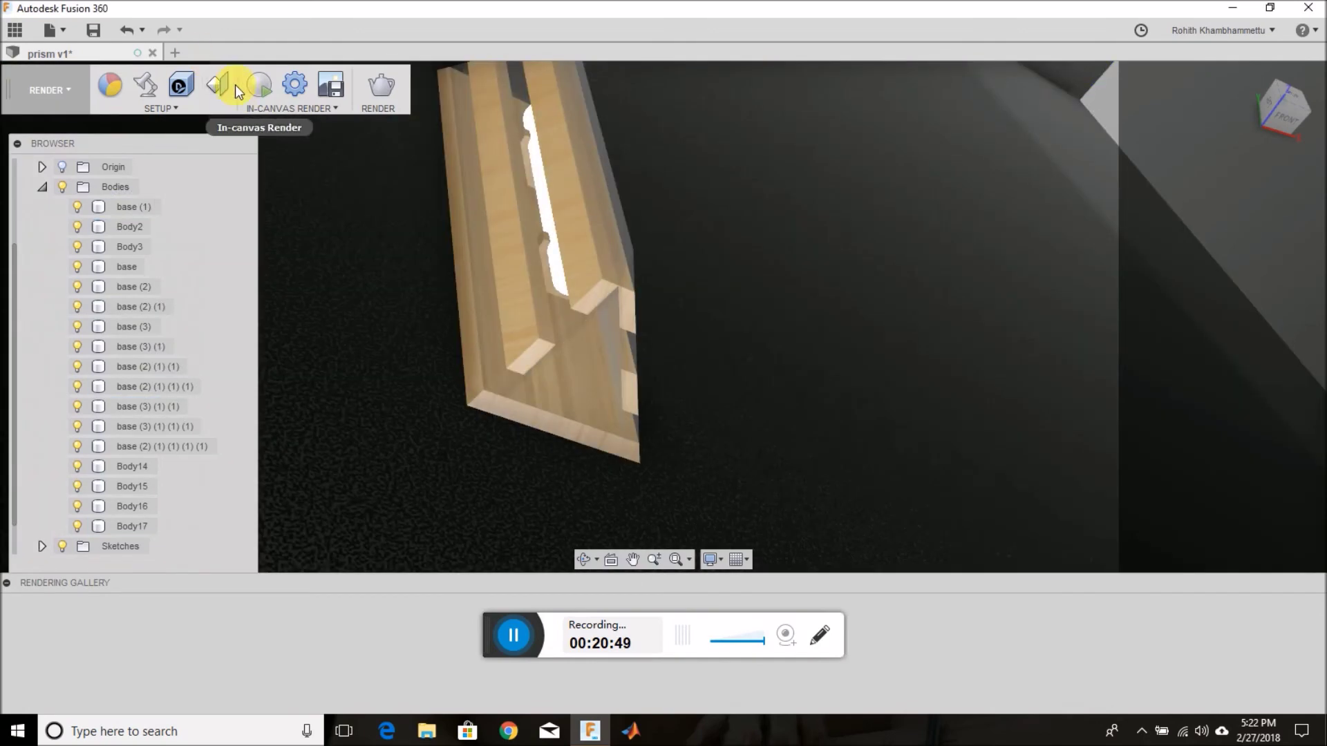
Shift the wood grain on one more wooden piece, then return to a front view.
{"action": "left_click", "coordinate": [217, 84]}
{"action": "left_click", "coordinate": [484, 397]}
{"action": "left_click_drag", "start_coordinate": [569, 167], "coordinate": [518, 173]}
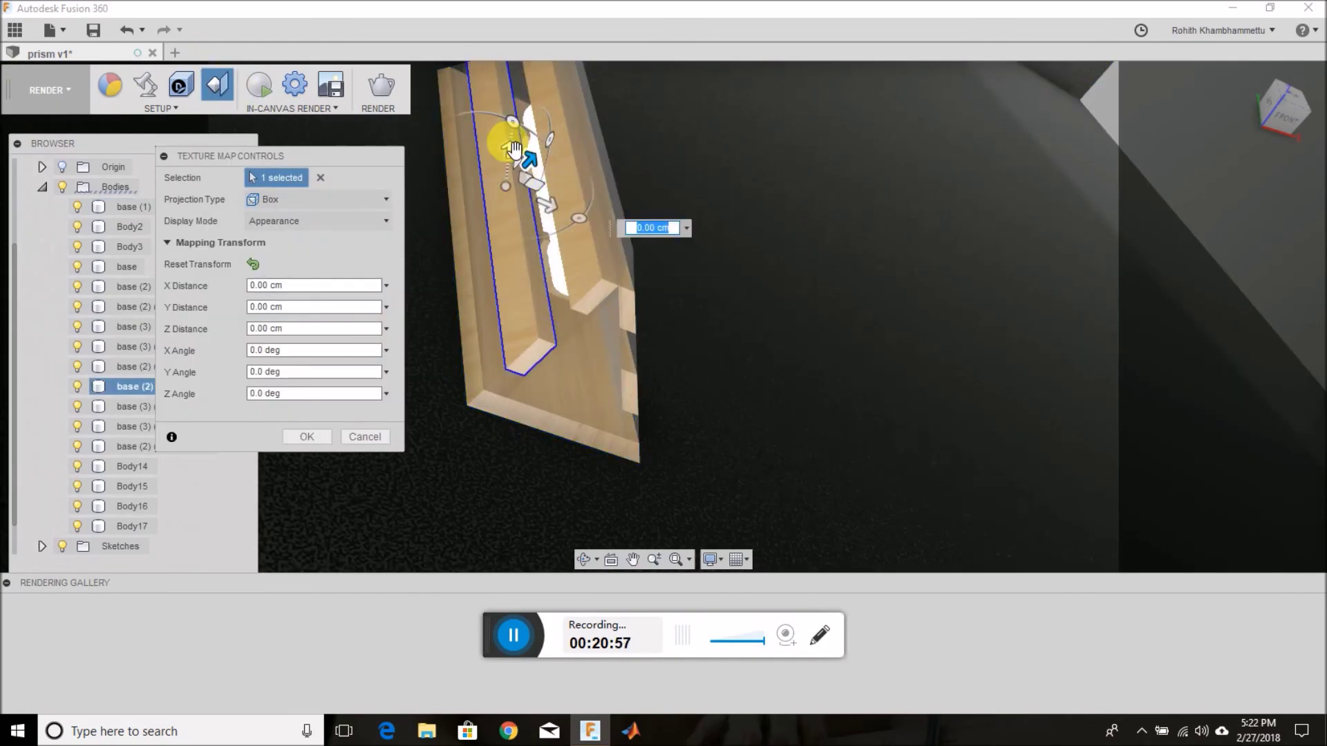
{"action": "key", "text": "Return"}
{"action": "scroll", "coordinate": [380, 339], "scroll_direction": "down", "scroll_amount": 10}
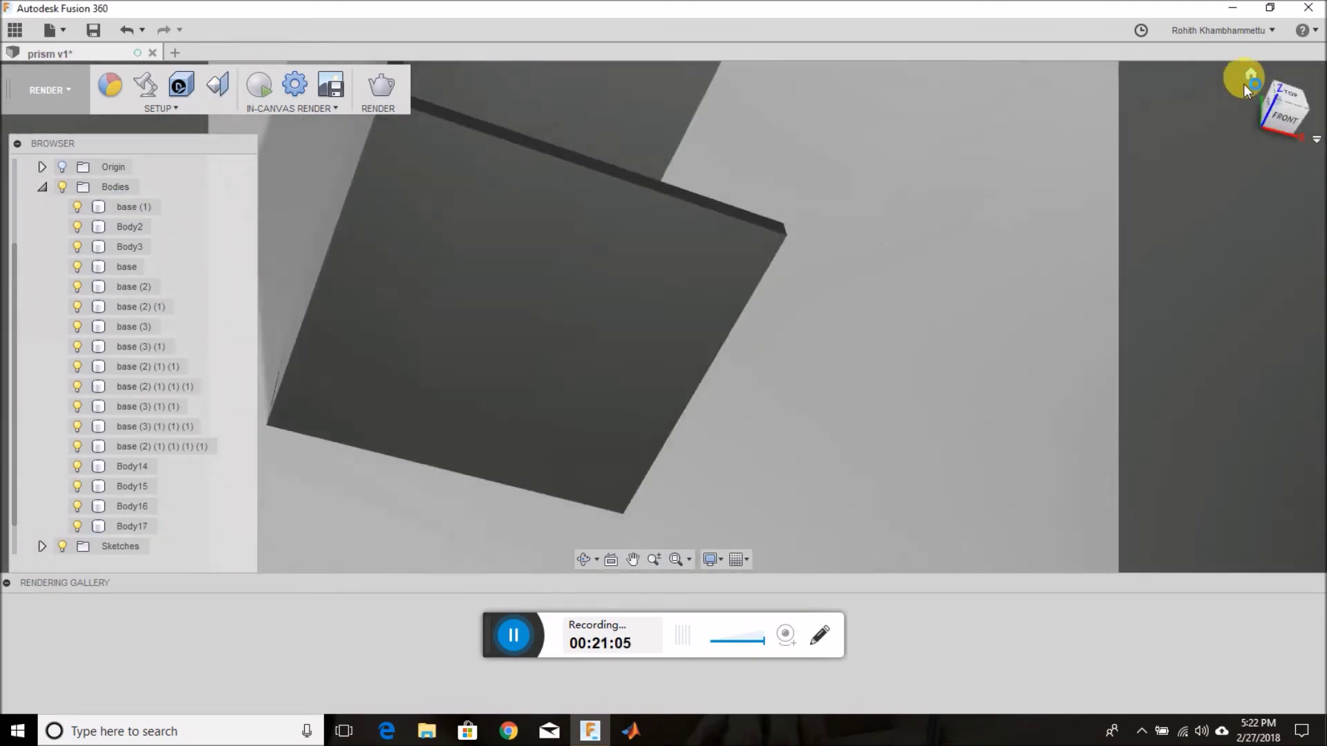
{"action": "middle_click_drag", "start_coordinate": [380, 338], "coordinate": [676, 385], "text": "shift"}
{"action": "left_click", "coordinate": [632, 559]}
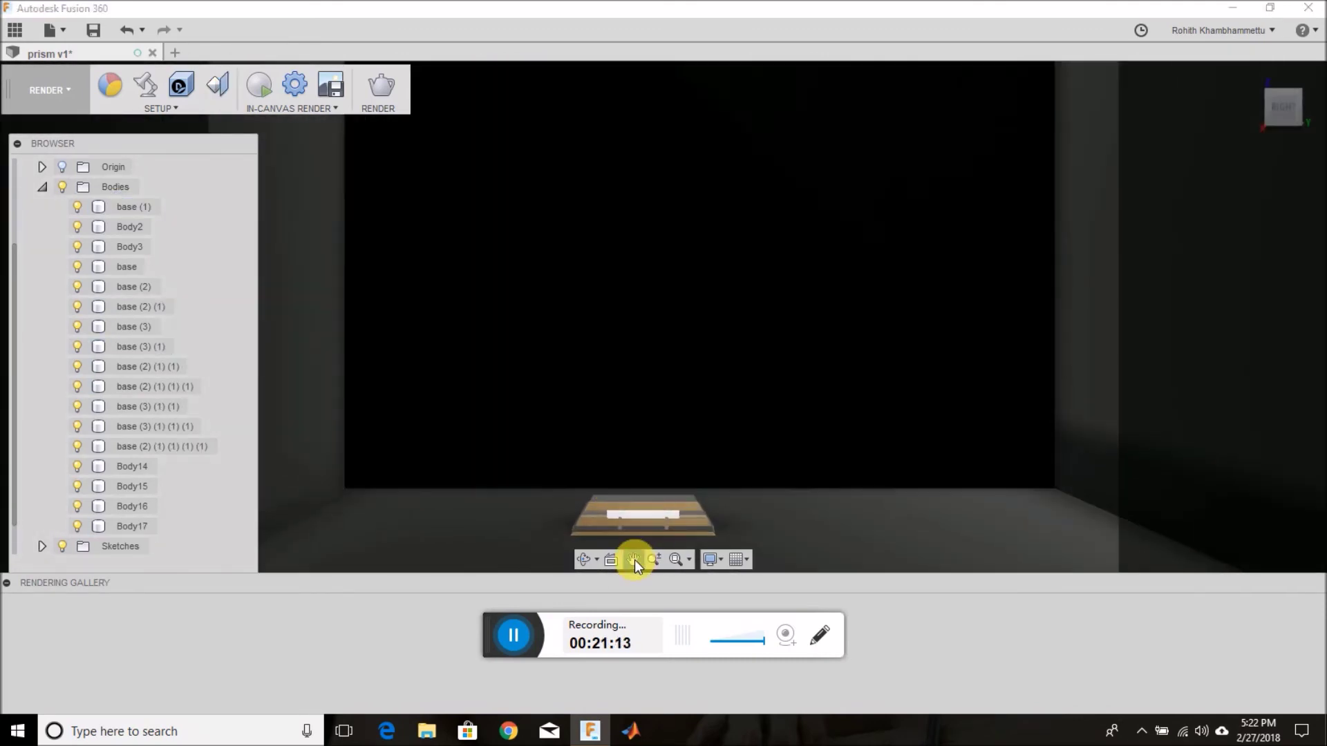
Centre the lamp in view and lower the scene environment brightness to 1.
{"action": "left_click_drag", "start_coordinate": [638, 484], "coordinate": [693, 412]}
{"action": "left_click", "coordinate": [163, 99]}
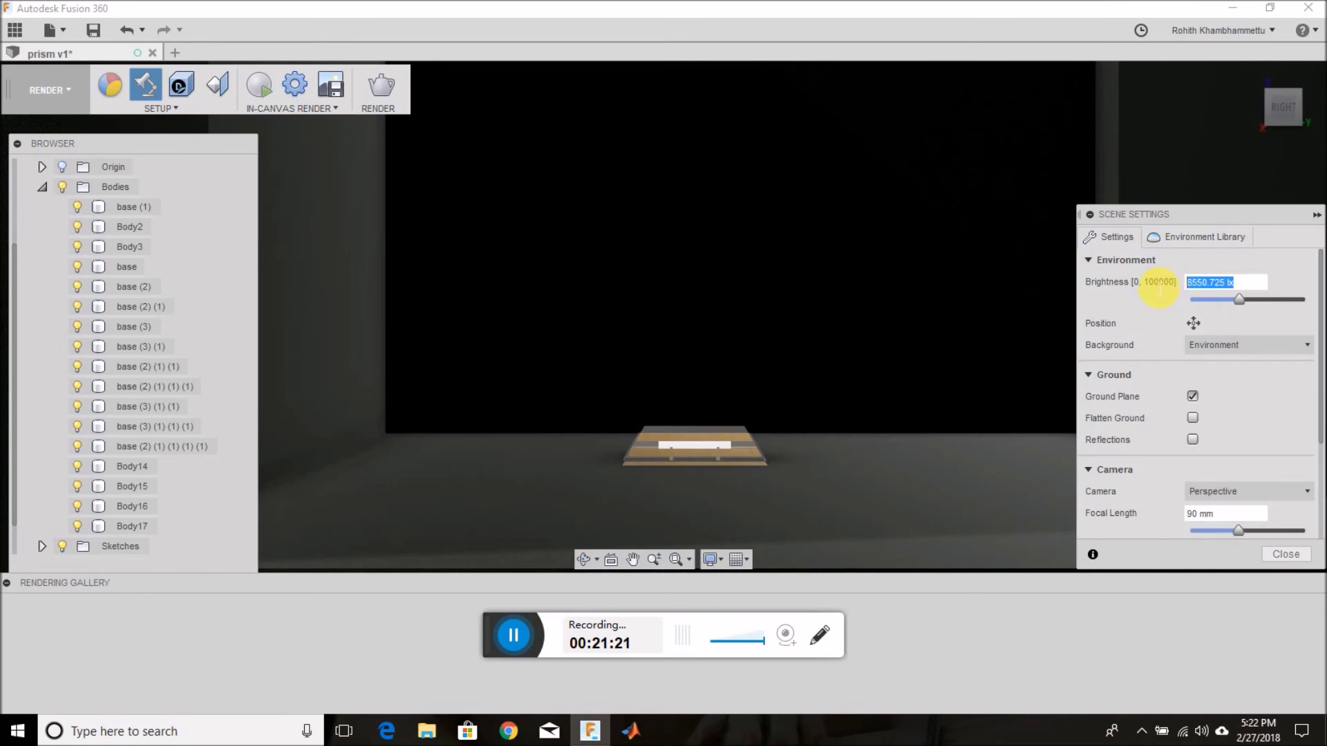
{"action": "type", "text": "1"}
{"action": "left_click", "coordinate": [1280, 558]}
Start a cloud render of the lamp as a high-quality JPEG.
{"action": "left_click", "coordinate": [375, 81]}
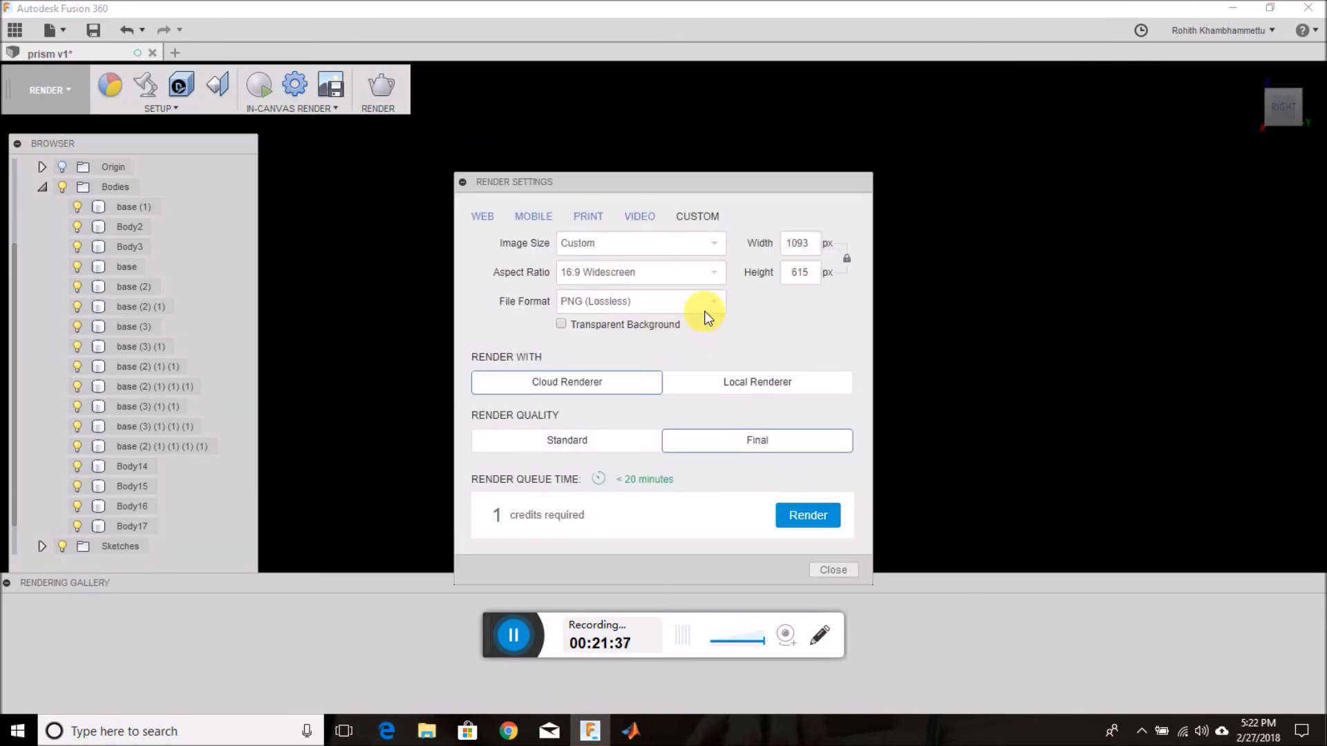
{"action": "left_click", "coordinate": [704, 304]}
{"action": "left_click", "coordinate": [622, 335]}
{"action": "left_click", "coordinate": [798, 518]}
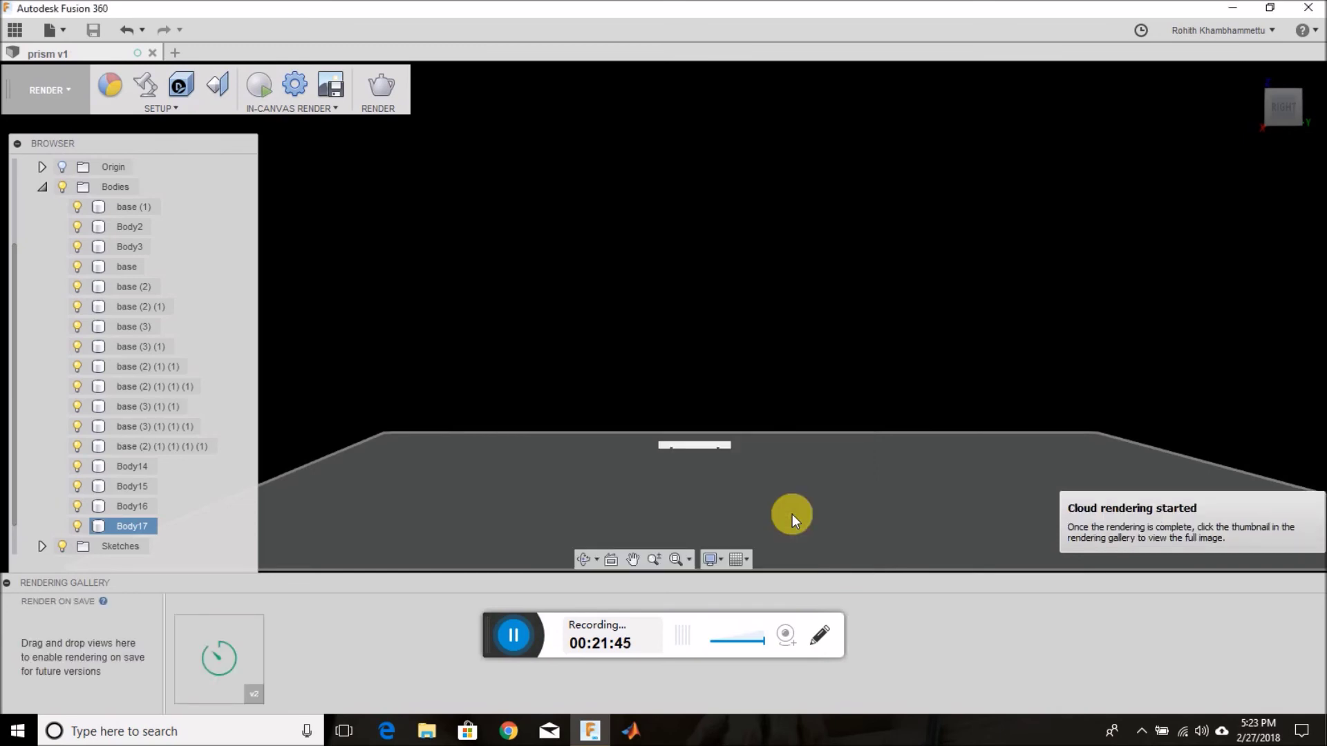